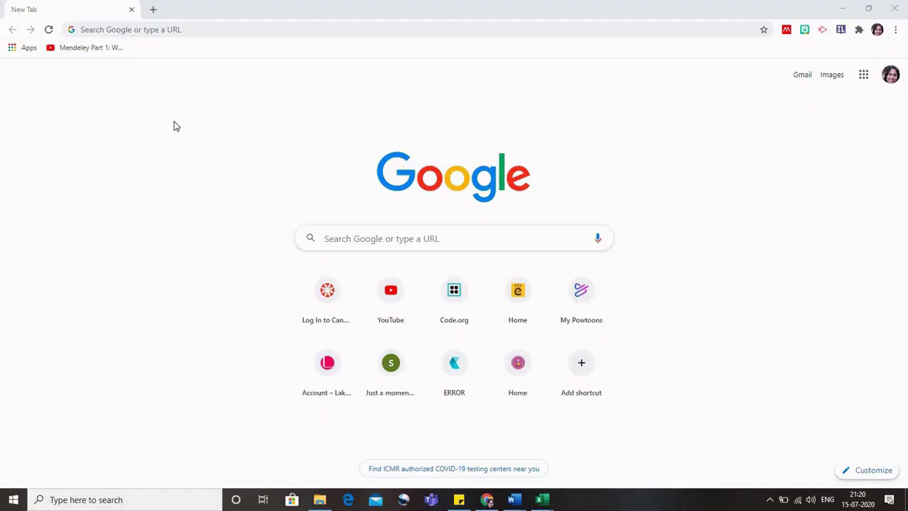
Load edmodo.com/home in Chrome to reach the teacher's Edmodo feed.
{"action": "left_click", "coordinate": [202, 30]}
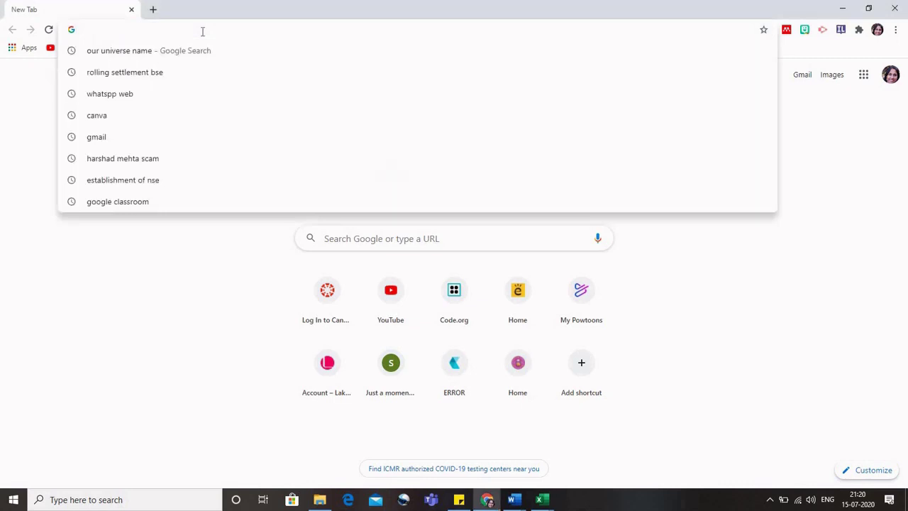
{"action": "type", "text": "edmodo"}
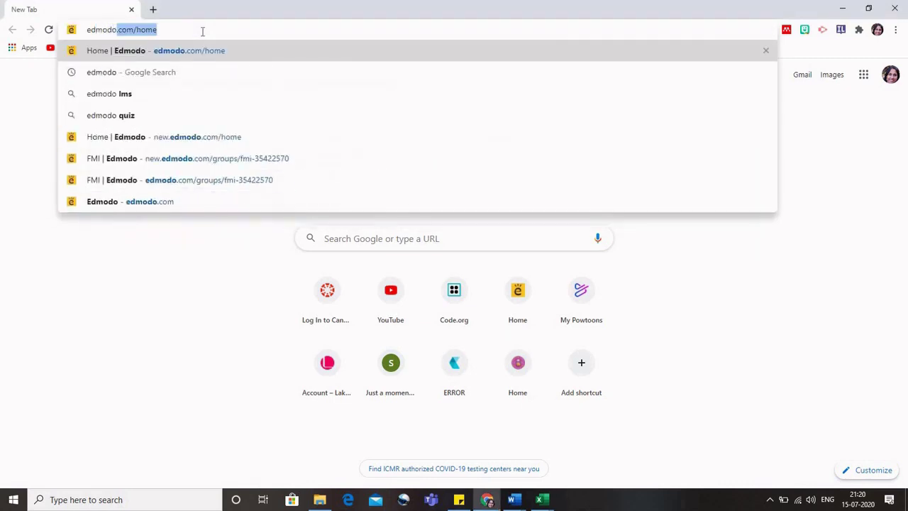
{"action": "key", "text": "Return"}
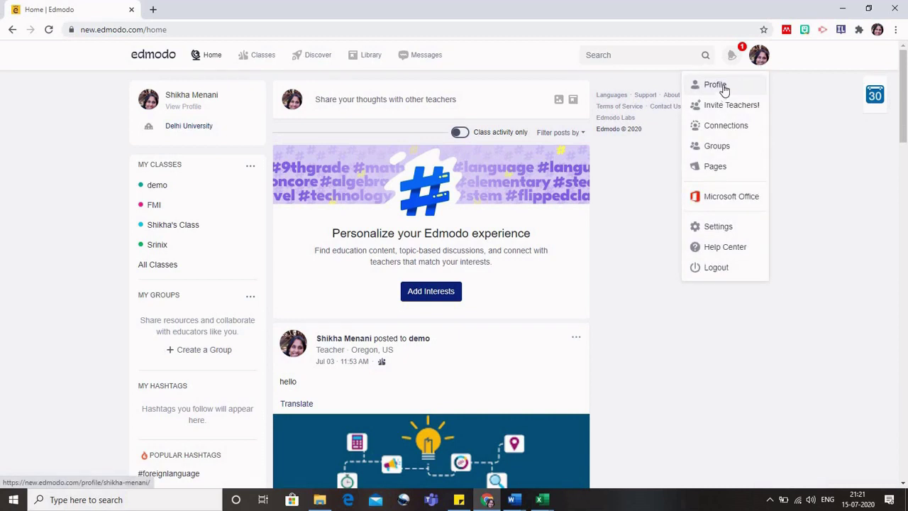
{"action": "left_click", "coordinate": [725, 90]}
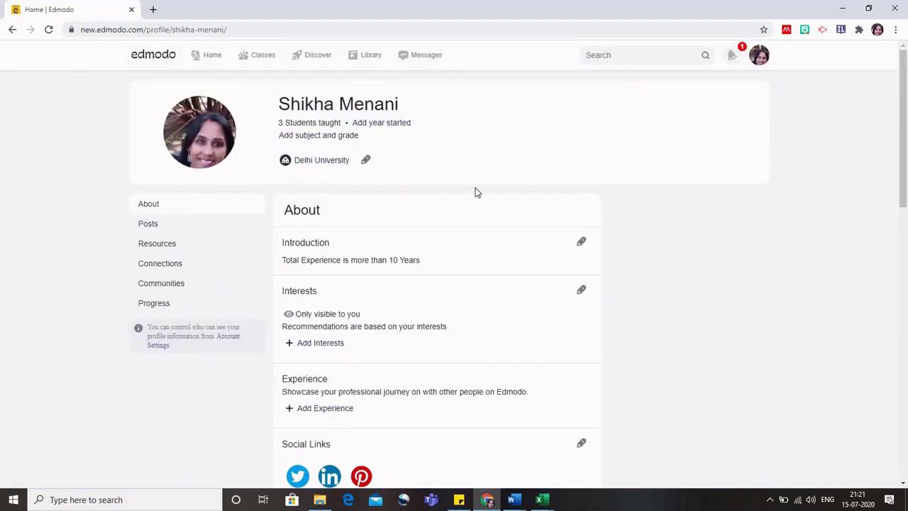
{"action": "scroll", "coordinate": [617, 247], "scroll_direction": "down", "scroll_amount": 1}
{"action": "scroll", "coordinate": [617, 251], "scroll_direction": "down", "scroll_amount": 5}
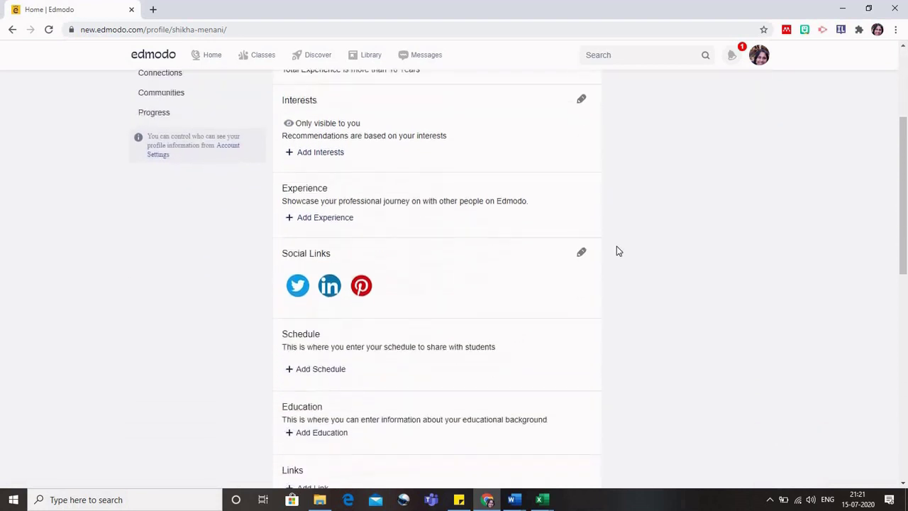
{"action": "scroll", "coordinate": [616, 251], "scroll_direction": "up", "scroll_amount": 5}
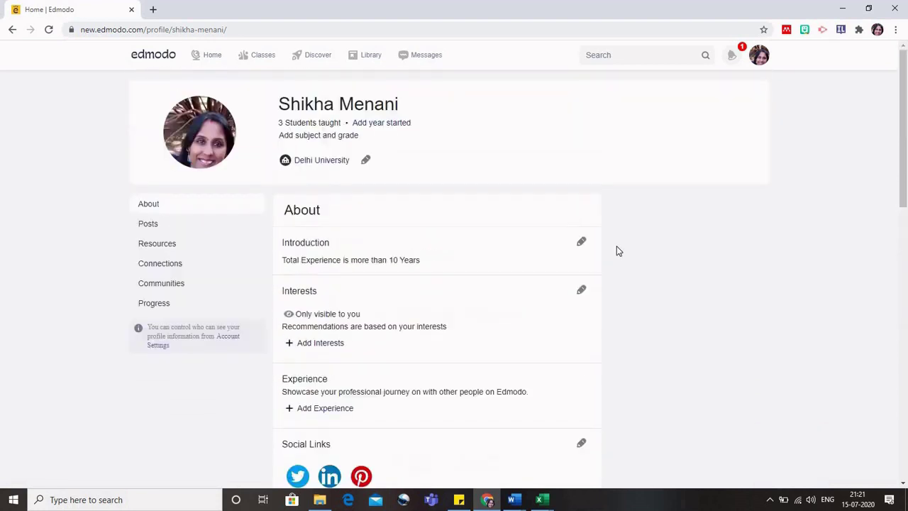
{"action": "scroll", "coordinate": [617, 251], "scroll_direction": "down", "scroll_amount": 5}
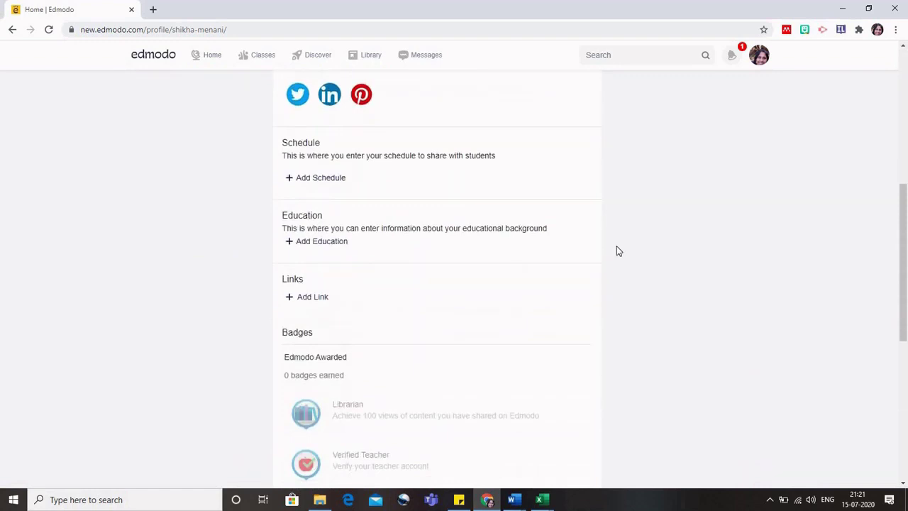
{"action": "scroll", "coordinate": [617, 251], "scroll_direction": "down", "scroll_amount": 2}
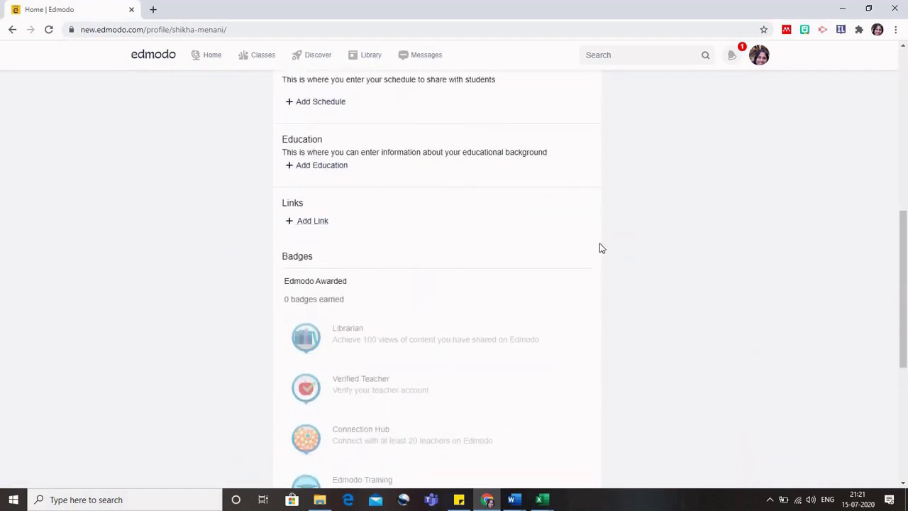
{"action": "scroll", "coordinate": [426, 240], "scroll_direction": "up", "scroll_amount": 10}
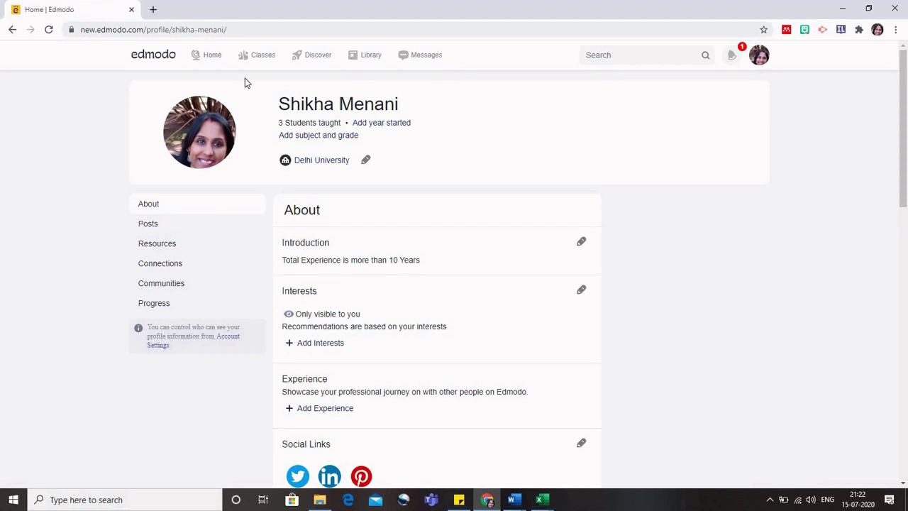
{"action": "left_click", "coordinate": [211, 57]}
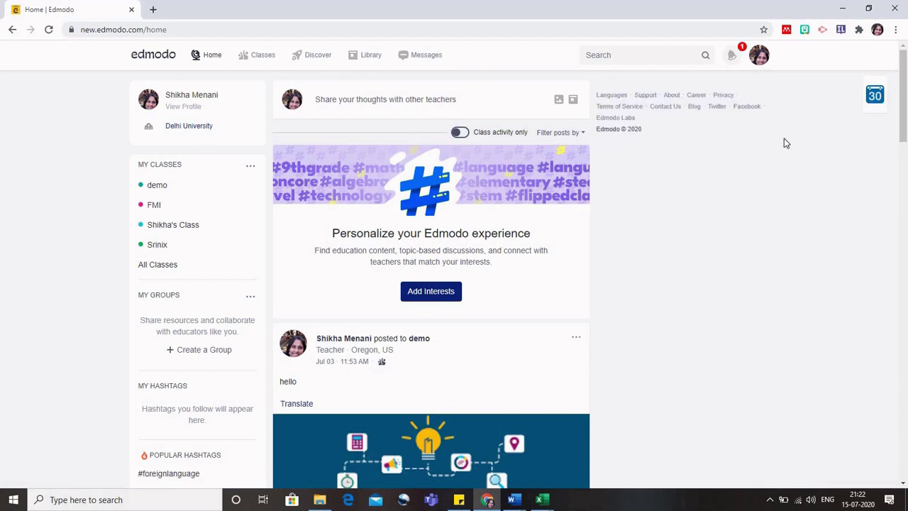
{"action": "left_click", "coordinate": [608, 54]}
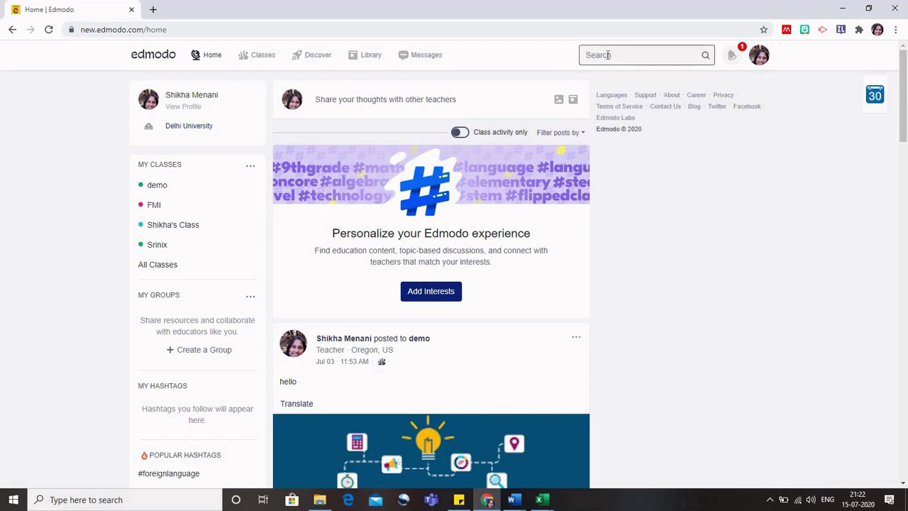
{"action": "type", "text": "technical class"}
{"action": "key", "text": "Return"}
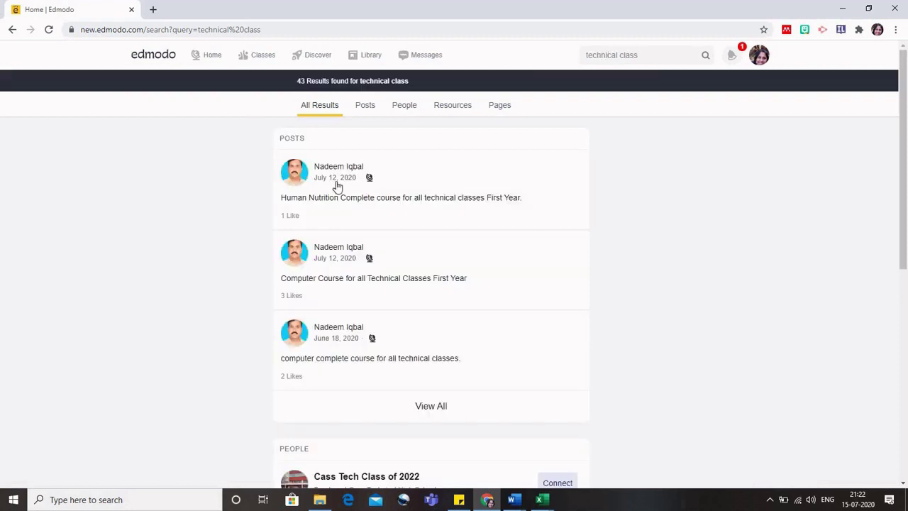
{"action": "scroll", "coordinate": [337, 187], "scroll_direction": "down", "scroll_amount": 3}
{"action": "scroll", "coordinate": [337, 187], "scroll_direction": "down", "scroll_amount": 1}
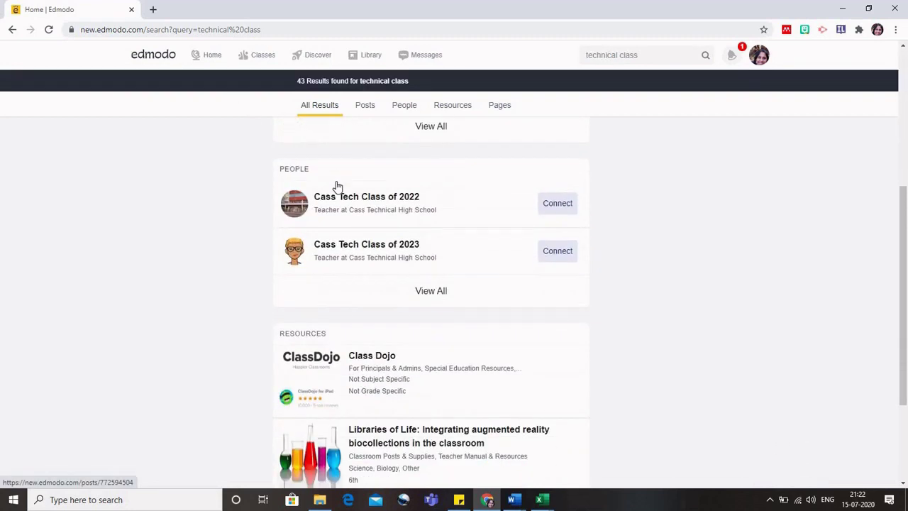
{"action": "scroll", "coordinate": [337, 187], "scroll_direction": "up", "scroll_amount": 4}
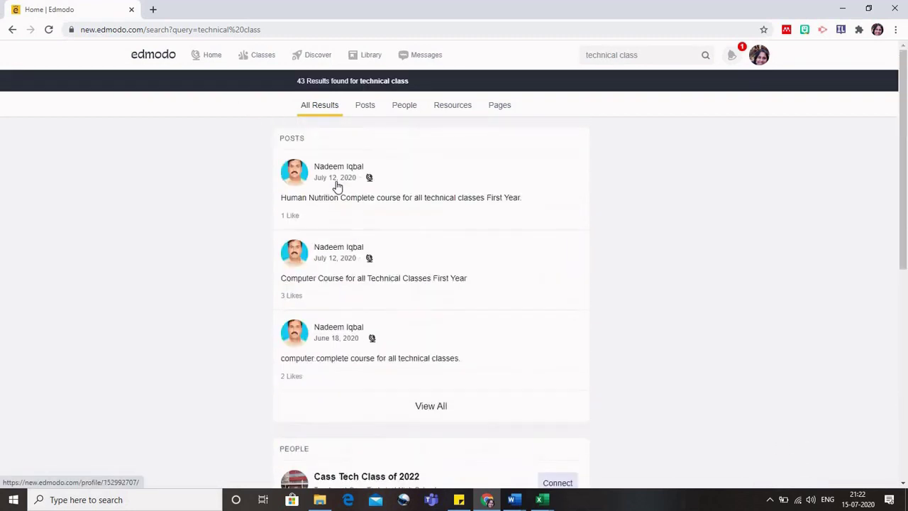
{"action": "left_click", "coordinate": [217, 57]}
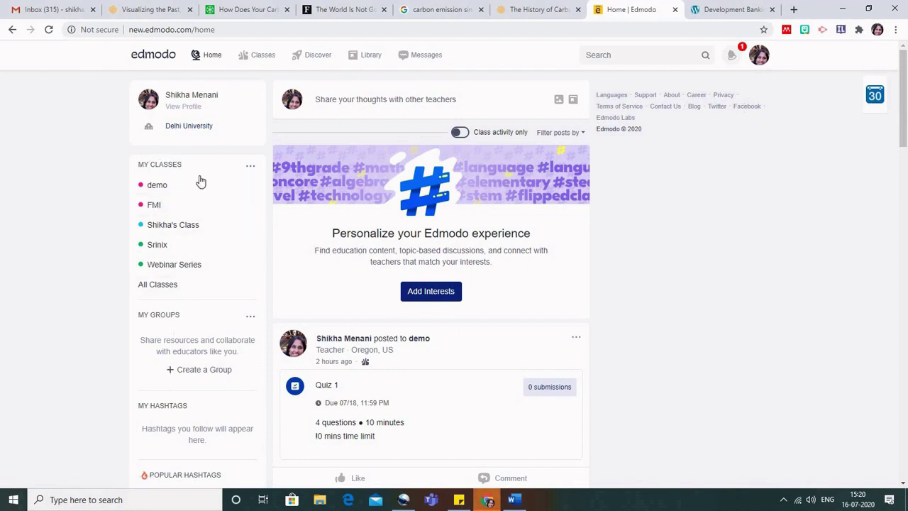
Start a new class from the class options and name it 'Webinar'.
{"action": "left_click", "coordinate": [252, 167]}
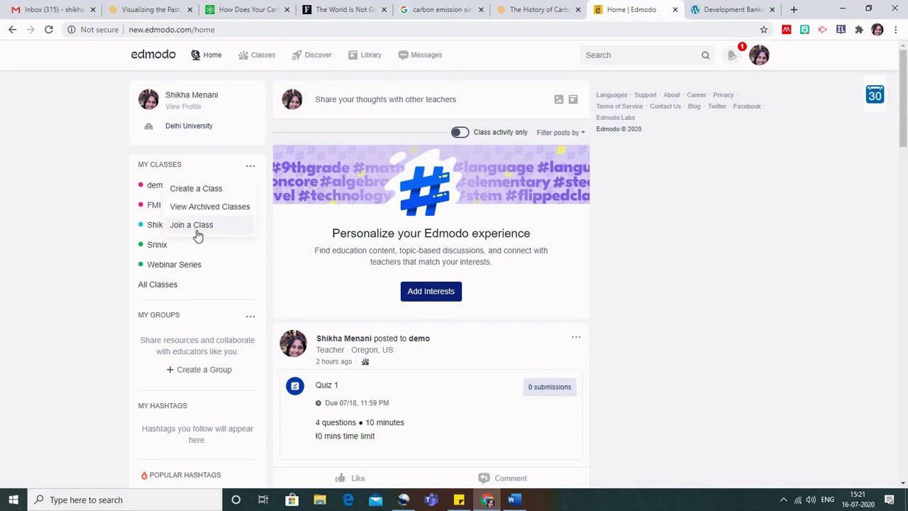
{"action": "left_click", "coordinate": [216, 190]}
{"action": "left_click", "coordinate": [407, 103]}
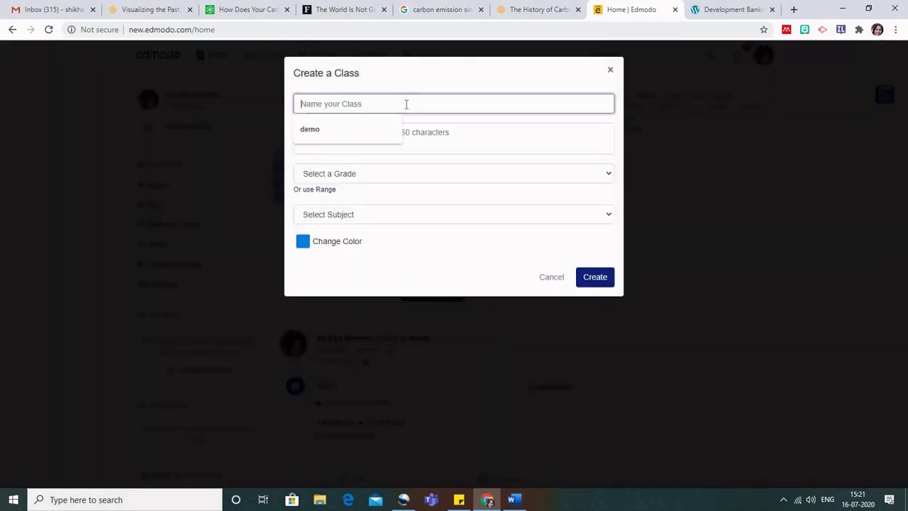
{"action": "type", "text": "Dem"}
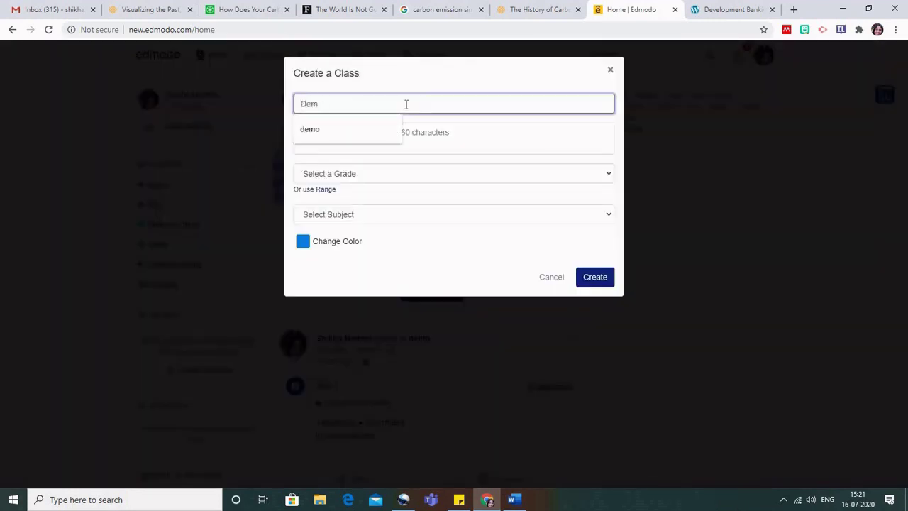
{"action": "key", "text": "BackSpace"}
{"action": "key", "text": "BackSpace"}
{"action": "key", "text": "BackSpace"}
{"action": "type", "text": "Demo"}
{"action": "key", "text": "BackSpace"}
{"action": "key", "text": "BackSpace"}
{"action": "key", "text": "BackSpace"}
{"action": "key", "text": "BackSpace"}
{"action": "type", "text": "Weni"}
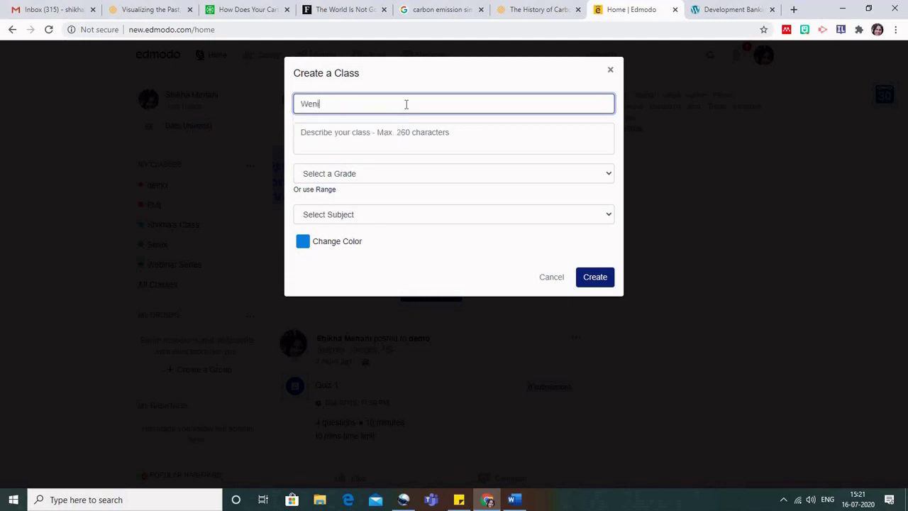
{"action": "key", "text": "BackSpace"}
{"action": "type", "text": "binar"}
Set grade Higher Education, subject and sub-subject Vocational Studies, and create the class.
{"action": "left_click", "coordinate": [370, 177]}
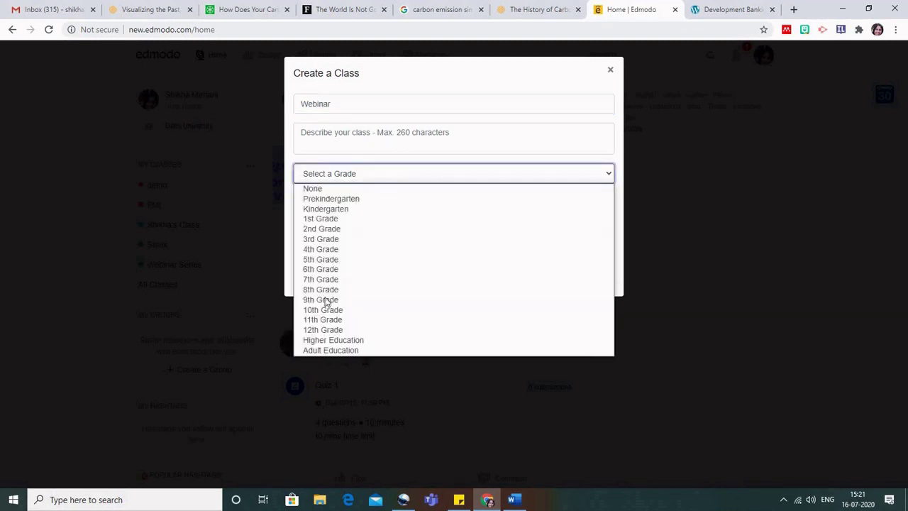
{"action": "left_click", "coordinate": [328, 339]}
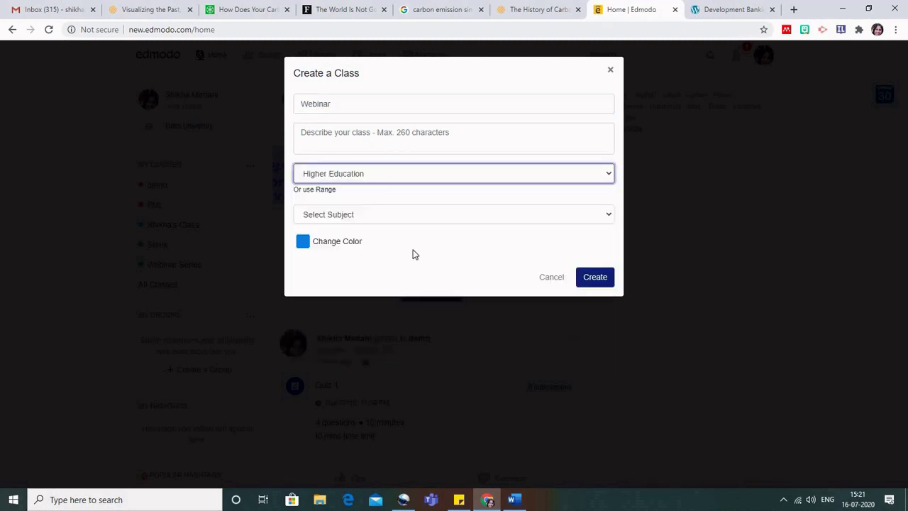
{"action": "left_click", "coordinate": [378, 213]}
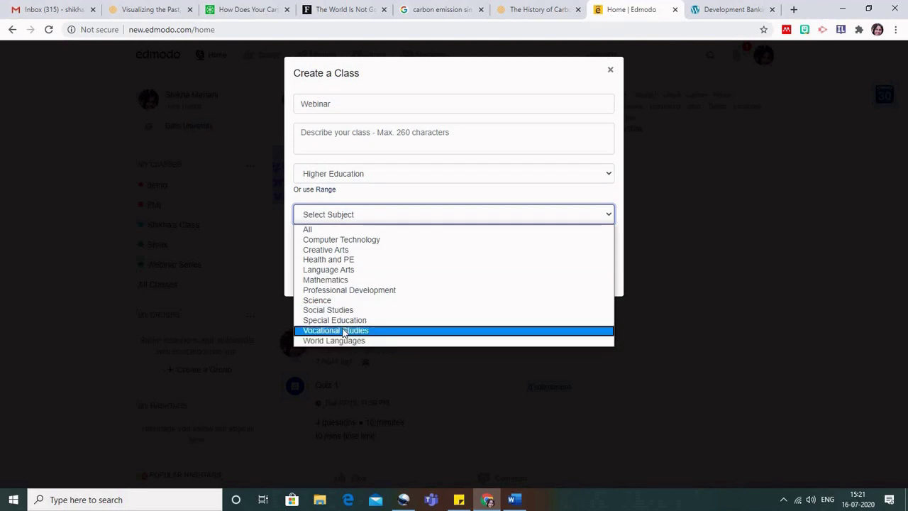
{"action": "left_click", "coordinate": [344, 331]}
{"action": "left_click", "coordinate": [379, 245]}
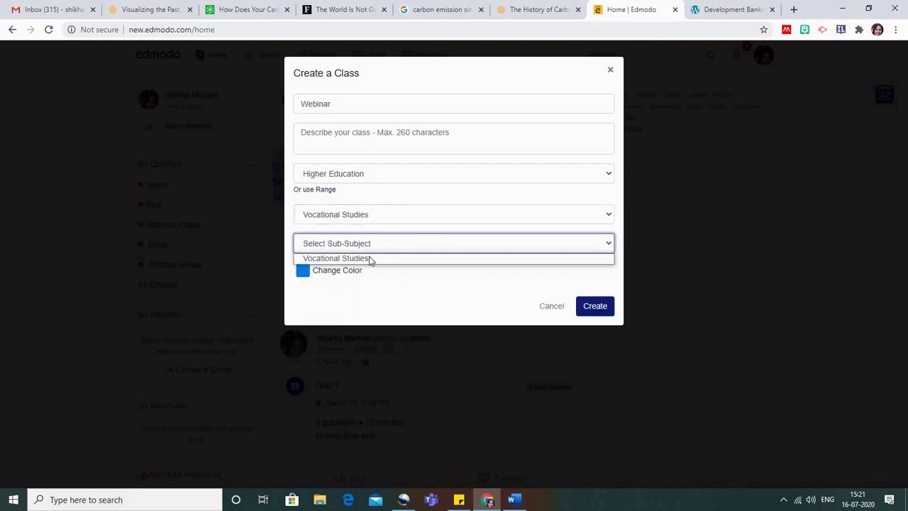
{"action": "left_click", "coordinate": [370, 259]}
{"action": "left_click", "coordinate": [595, 305]}
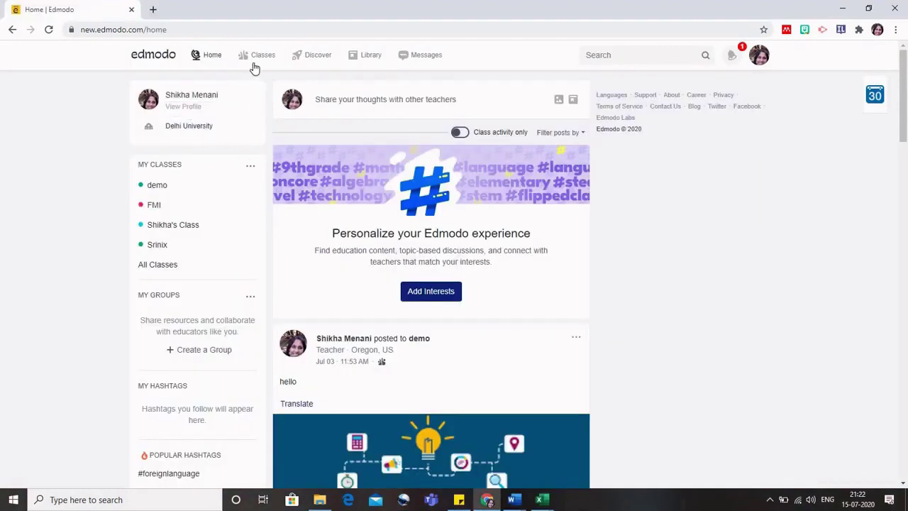
From Class Management, start a new class named 'Webinar Series'.
{"action": "mouse_move", "coordinate": [259, 61]}
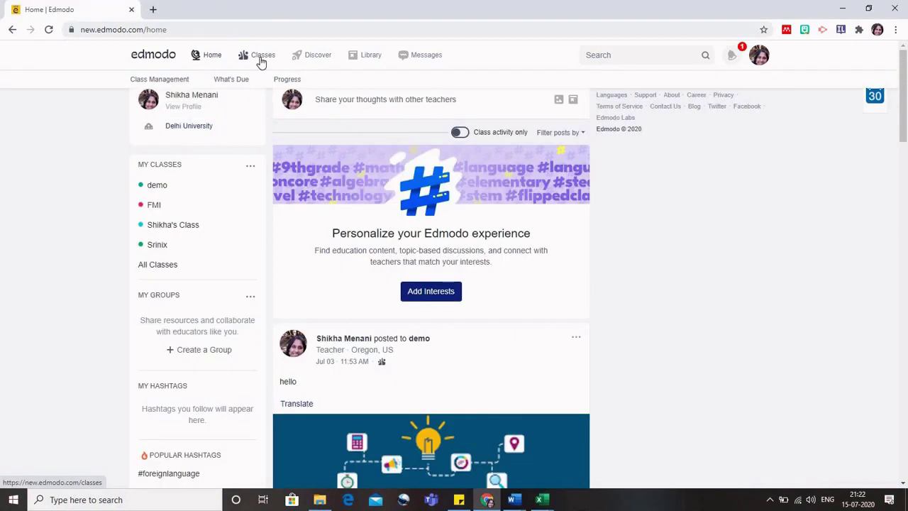
{"action": "left_click", "coordinate": [177, 81]}
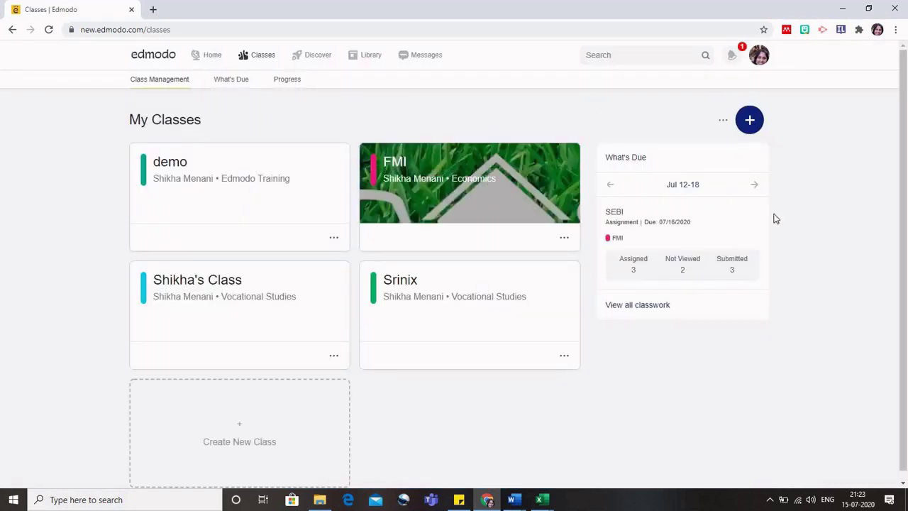
{"action": "left_click", "coordinate": [750, 122]}
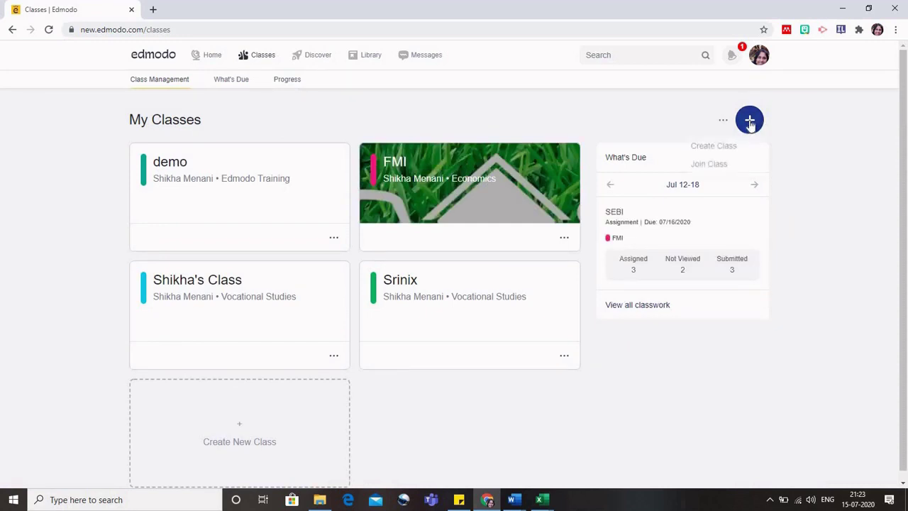
{"action": "left_click", "coordinate": [726, 148]}
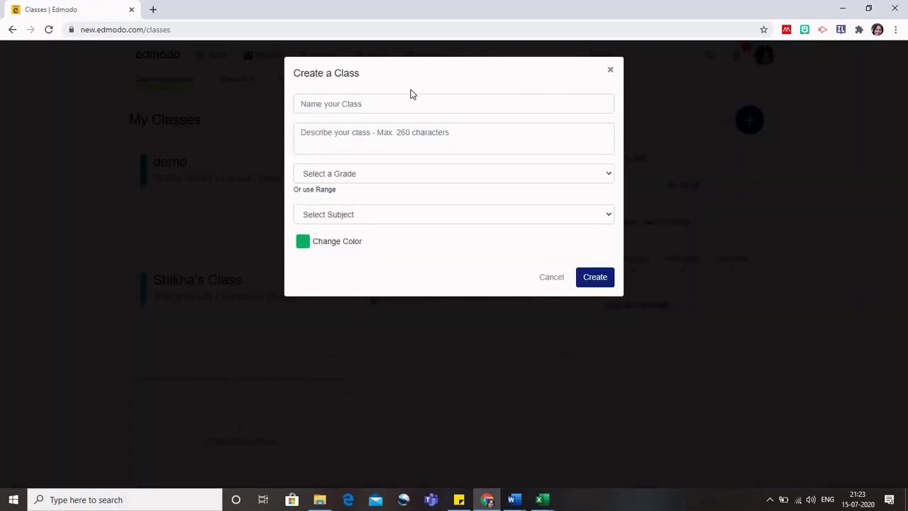
{"action": "left_click", "coordinate": [399, 103]}
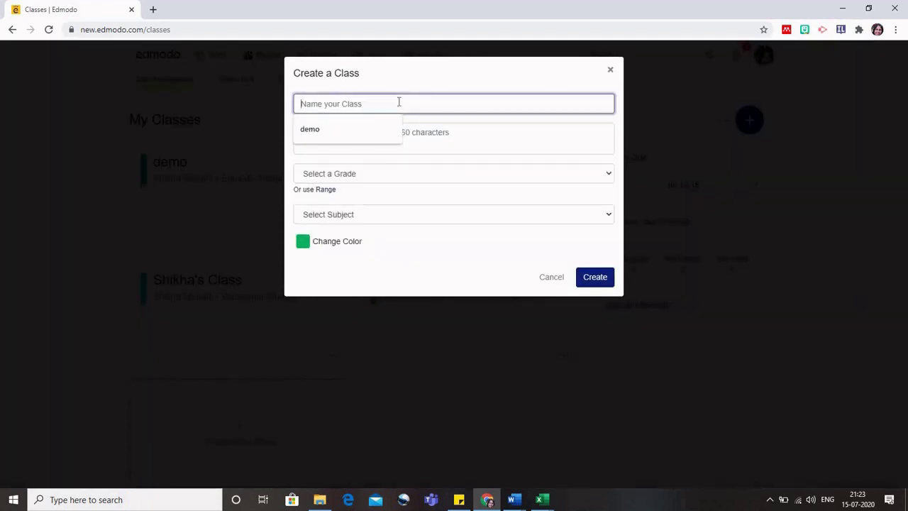
{"action": "type", "text": "Dem"}
{"action": "key", "text": "BackSpace"}
{"action": "key", "text": "BackSpace"}
{"action": "key", "text": "BackSpace"}
{"action": "type", "text": "W"}
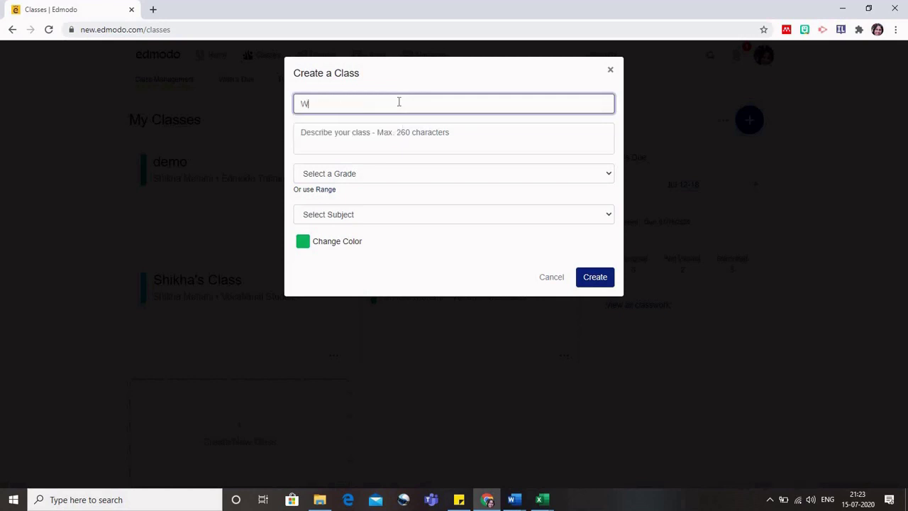
{"action": "type", "text": "ebinar Series"}
Choose Higher Education with Special Education as subject and sub-subject, then create it.
{"action": "left_click", "coordinate": [377, 175]}
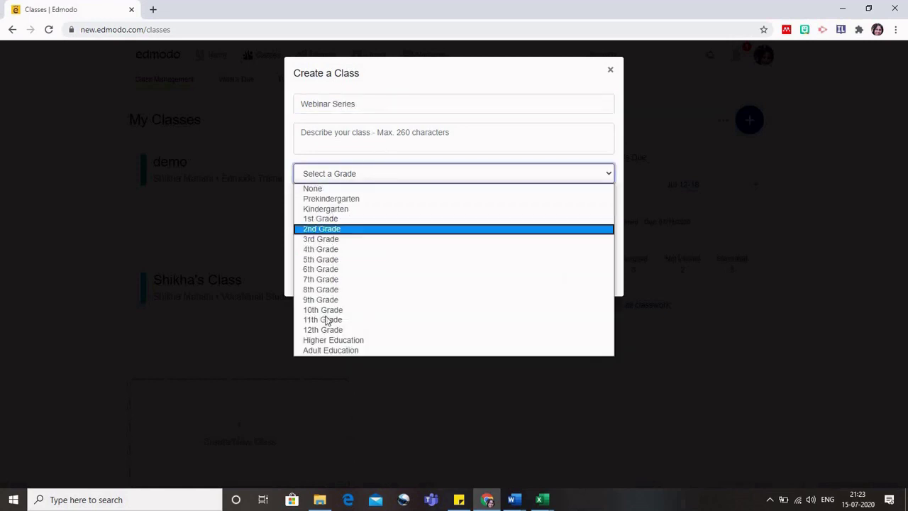
{"action": "left_click", "coordinate": [331, 340]}
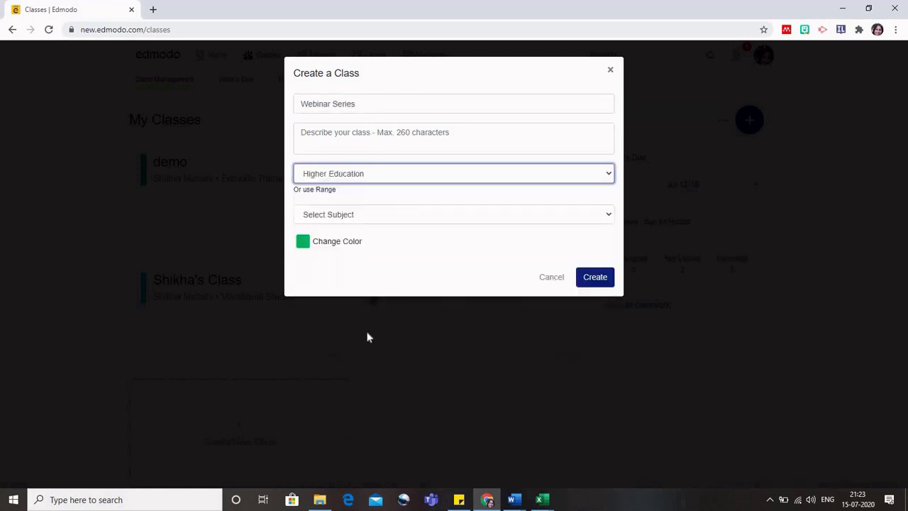
{"action": "left_click", "coordinate": [450, 215]}
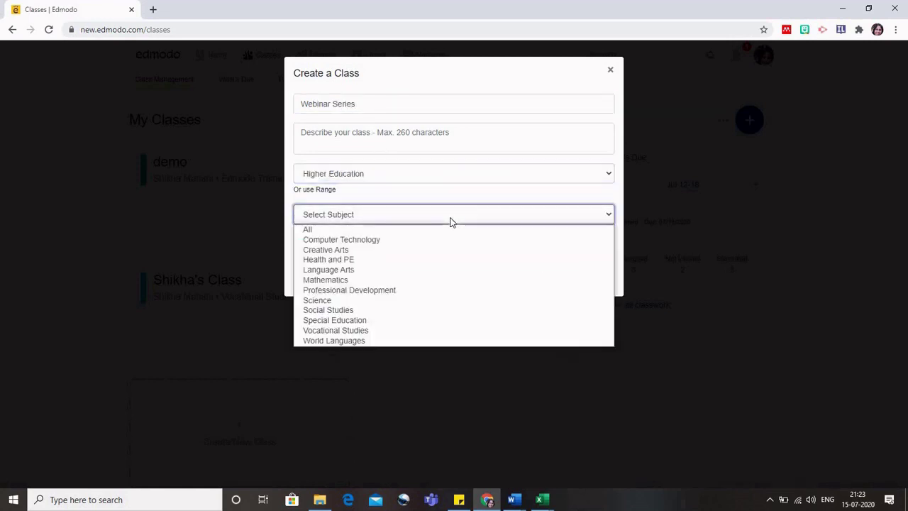
{"action": "left_click", "coordinate": [341, 320]}
{"action": "left_click", "coordinate": [411, 252]}
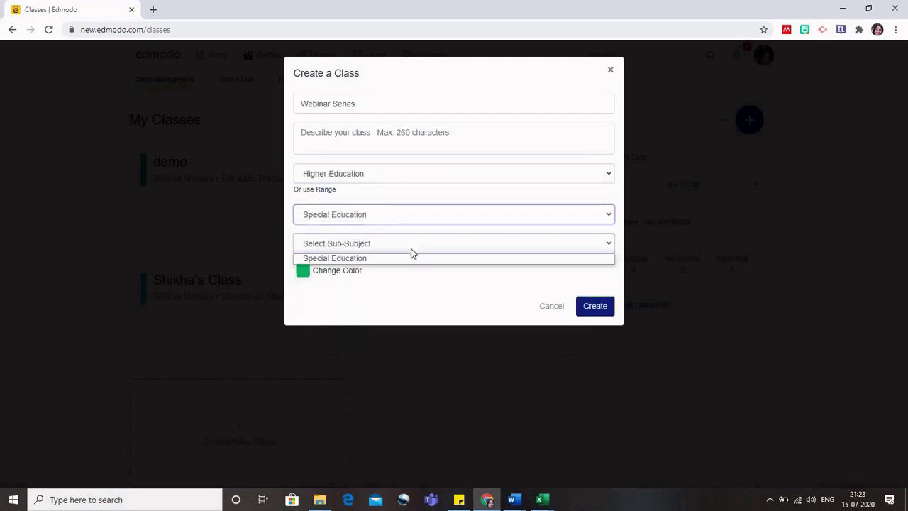
{"action": "left_click", "coordinate": [396, 260]}
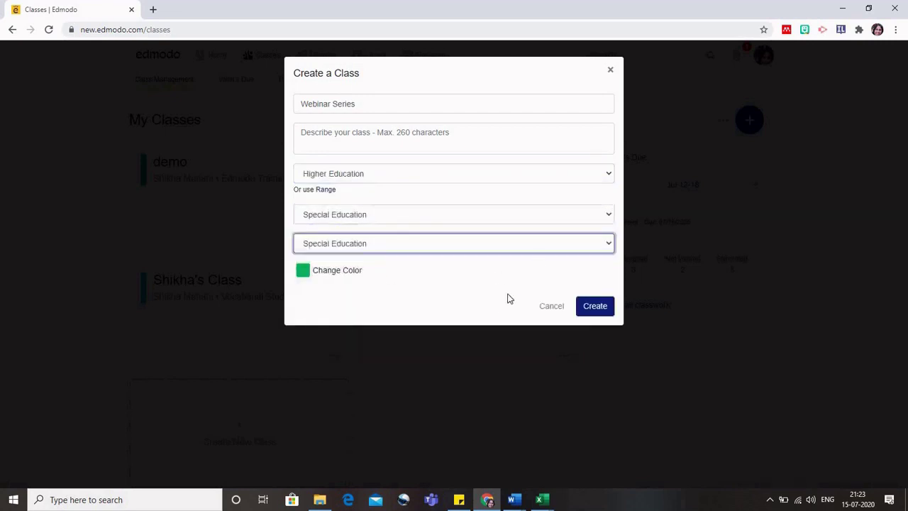
{"action": "left_click", "coordinate": [593, 306]}
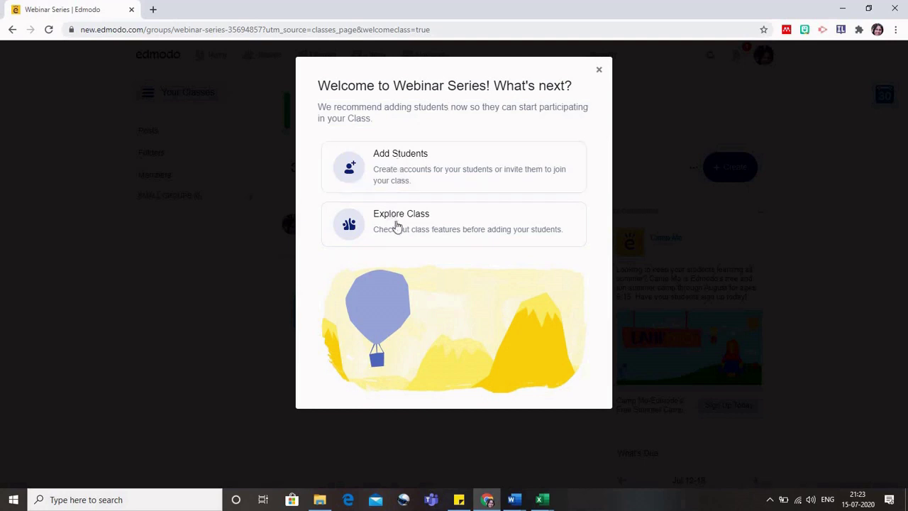
Go through Add Students on the welcome prompt, then return to the Webinar Series class page.
{"action": "left_click", "coordinate": [410, 167]}
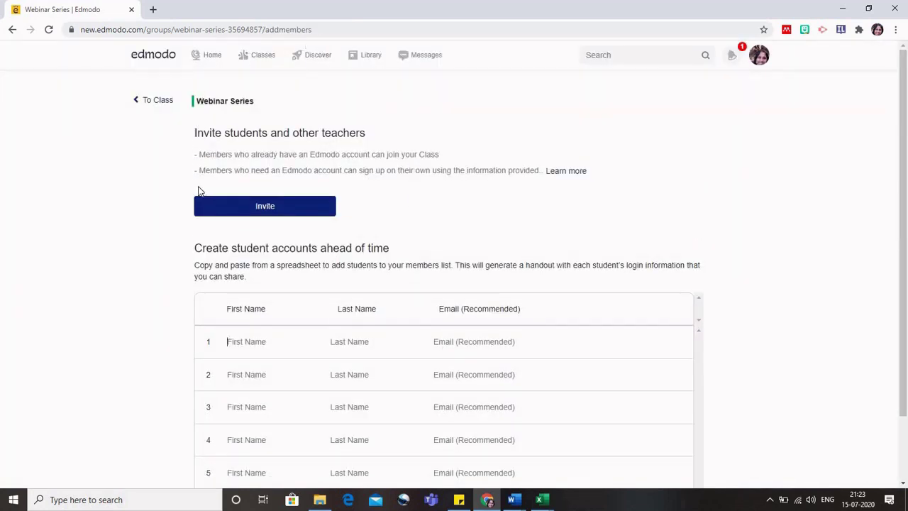
{"action": "scroll", "coordinate": [248, 337], "scroll_direction": "down", "scroll_amount": 1}
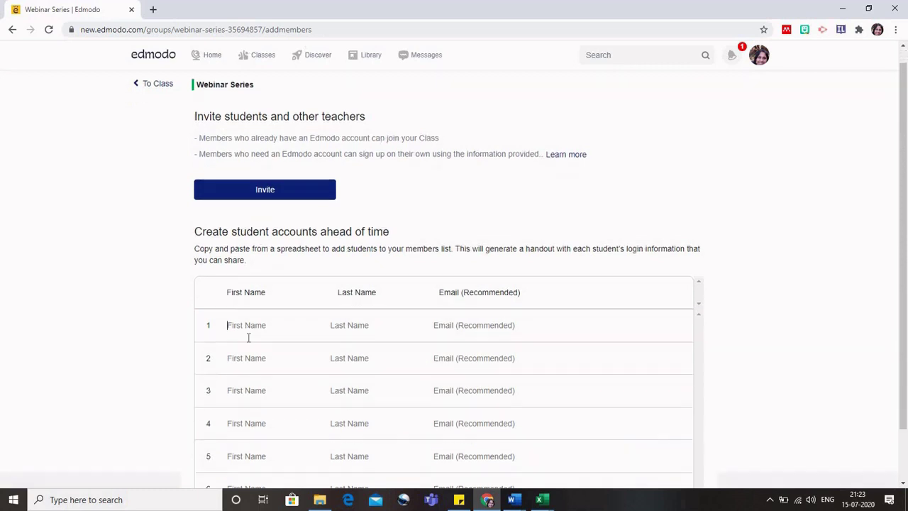
{"action": "scroll", "coordinate": [249, 338], "scroll_direction": "down", "scroll_amount": 2}
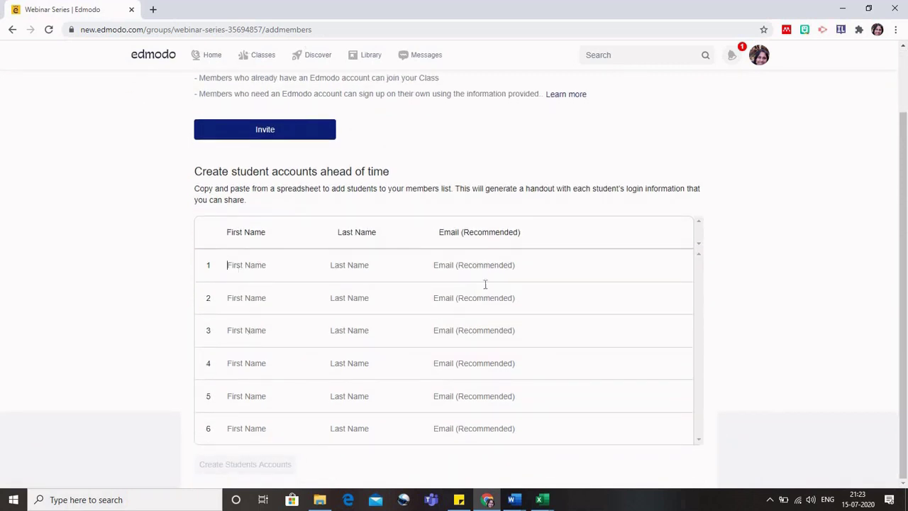
{"action": "scroll", "coordinate": [761, 202], "scroll_direction": "up", "scroll_amount": 2}
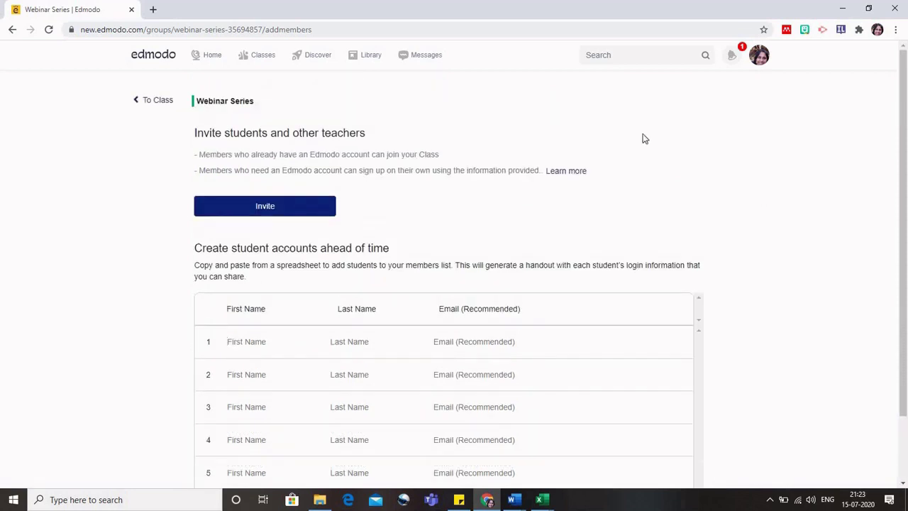
{"action": "left_click", "coordinate": [157, 105]}
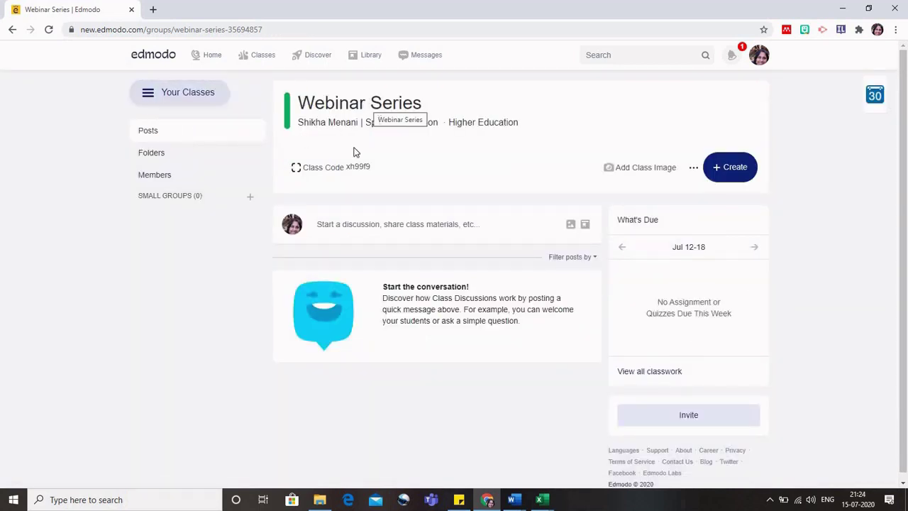
Show the Webinar Series class code, copy it to the clipboard, and close the Invite dialog.
{"action": "left_click", "coordinate": [318, 171]}
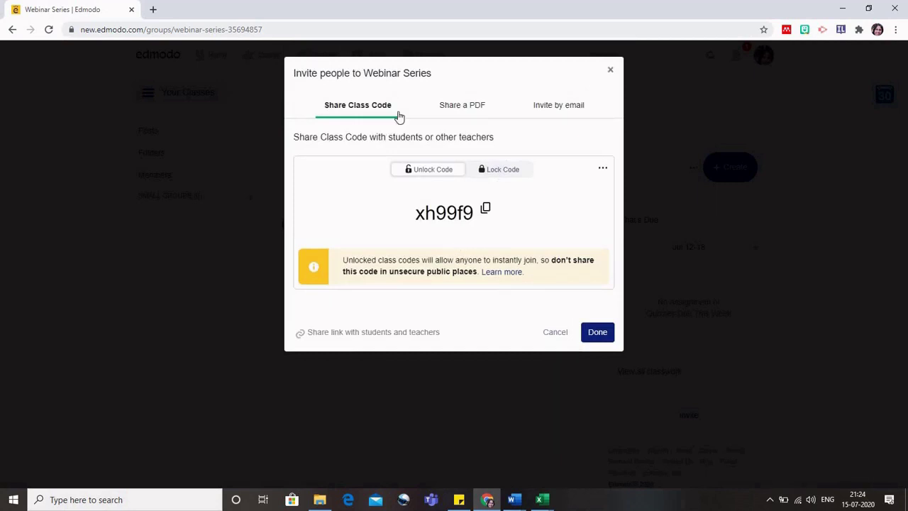
{"action": "left_click", "coordinate": [487, 210]}
{"action": "left_click", "coordinate": [602, 169]}
{"action": "left_click", "coordinate": [610, 68]}
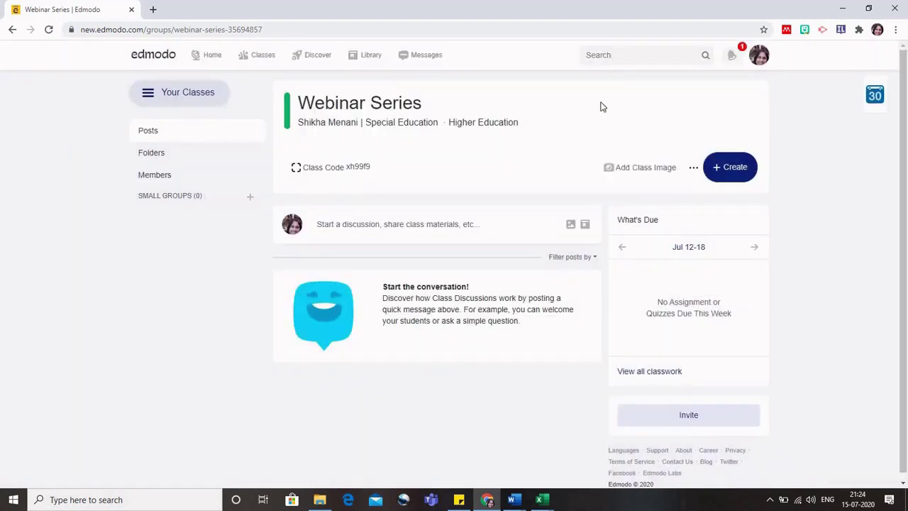
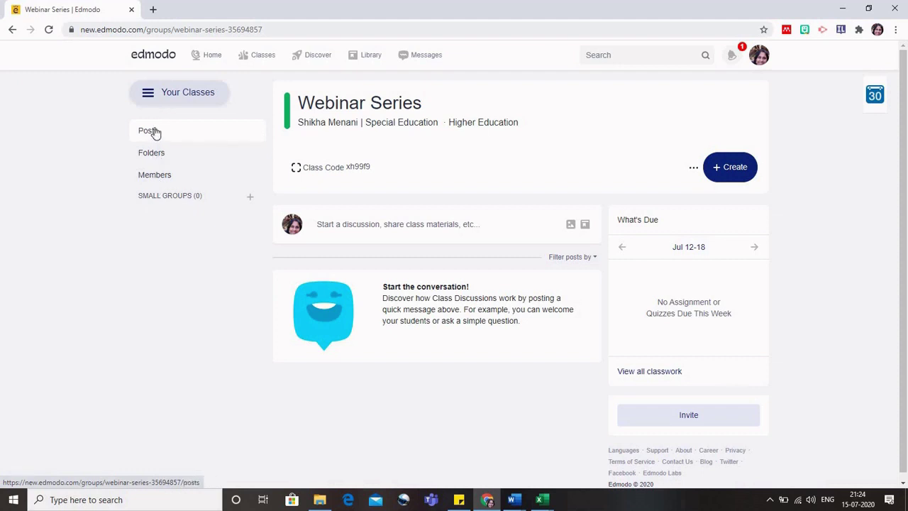
In the Webinar Series class, start a new post reading 'Welcome. shall we start?'.
{"action": "left_click", "coordinate": [155, 132]}
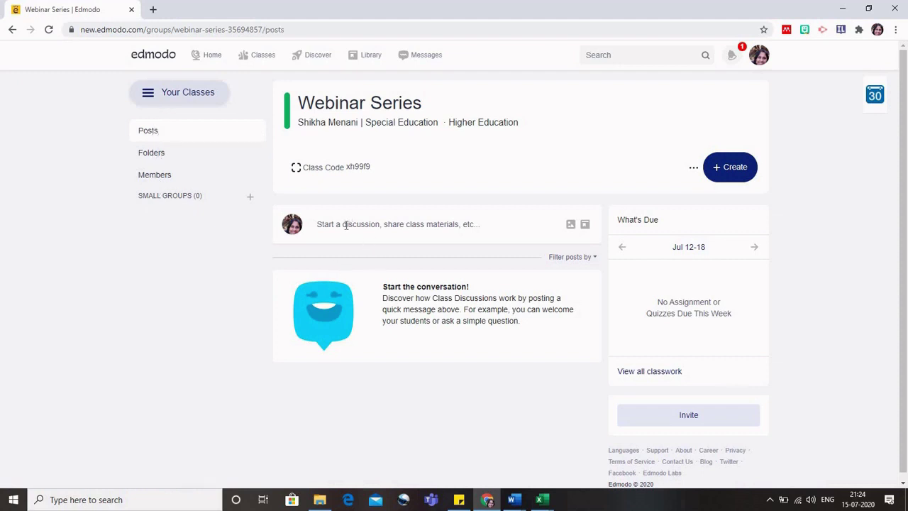
{"action": "left_click", "coordinate": [346, 225]}
{"action": "type", "text": "Welcome"}
{"action": "left_click", "coordinate": [289, 338]}
{"action": "left_click", "coordinate": [416, 254]}
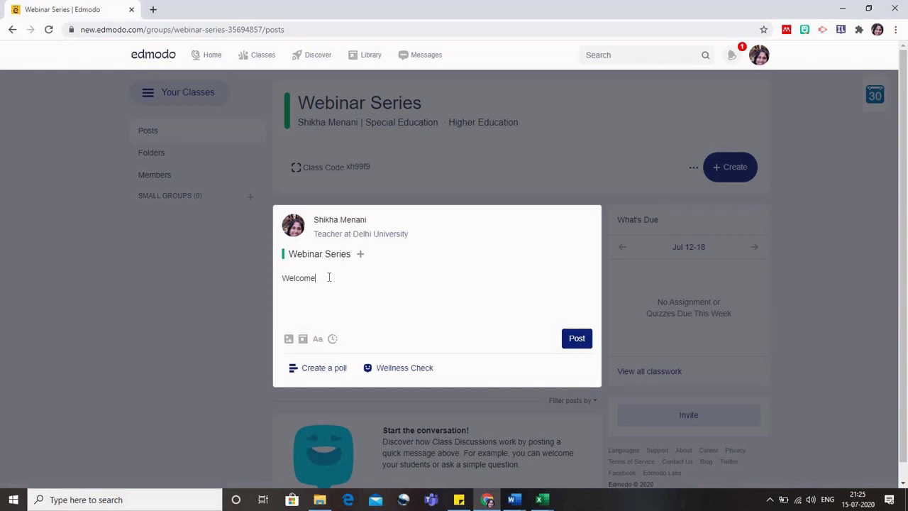
{"action": "type", "text": ". shall we start?"}
Attach a poll with Yes and No answers and publish it to the class.
{"action": "left_click", "coordinate": [323, 370]}
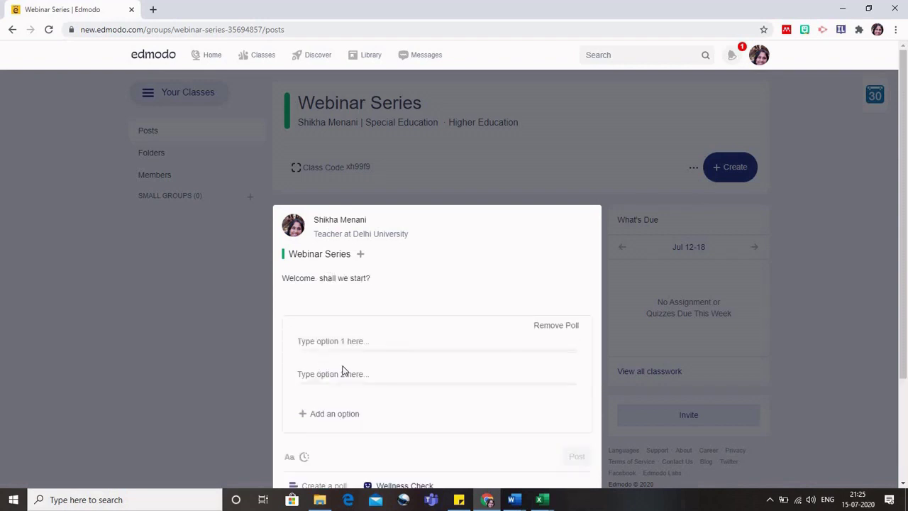
{"action": "left_click", "coordinate": [334, 345]}
{"action": "type", "text": "Yes"}
{"action": "type", "text": "No"}
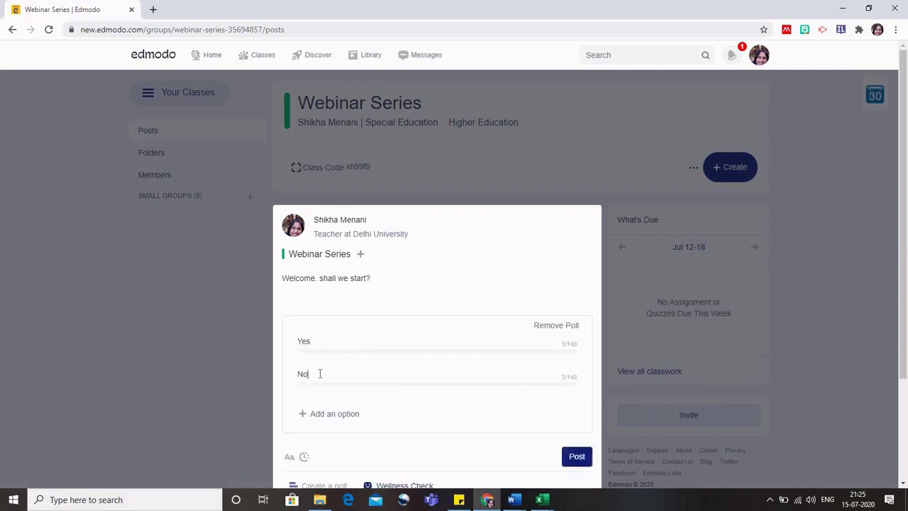
{"action": "scroll", "coordinate": [472, 434], "scroll_direction": "down", "scroll_amount": 2}
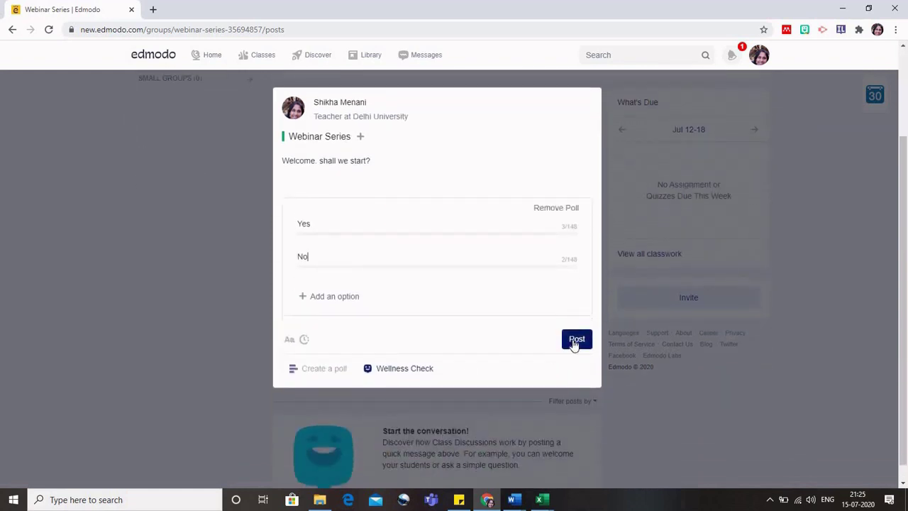
{"action": "left_click", "coordinate": [577, 340]}
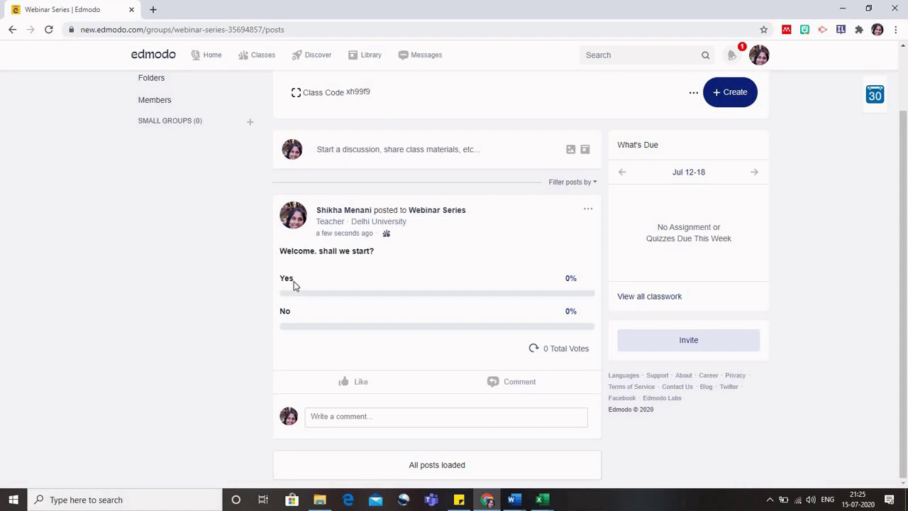
Publish a 'How are you feeling today?' wellness check poll to the Webinar Series class.
{"action": "left_click", "coordinate": [380, 151]}
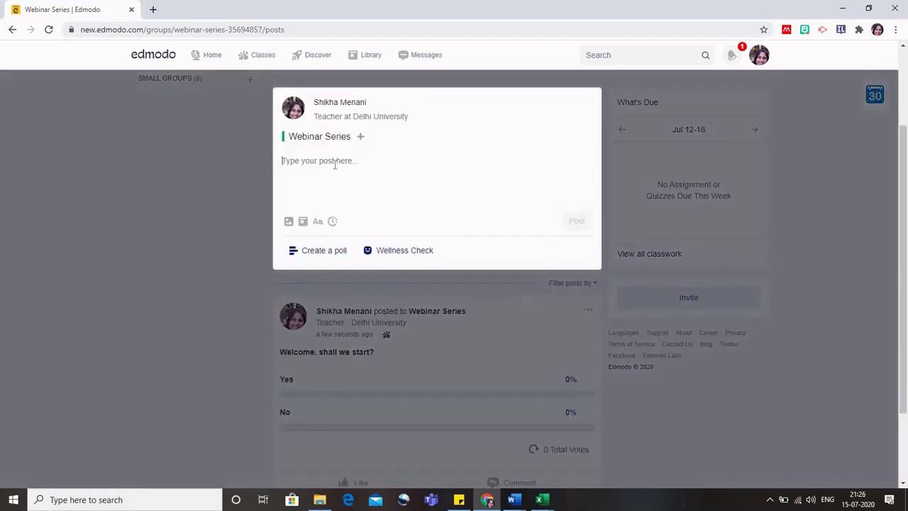
{"action": "type", "text": "Hello"}
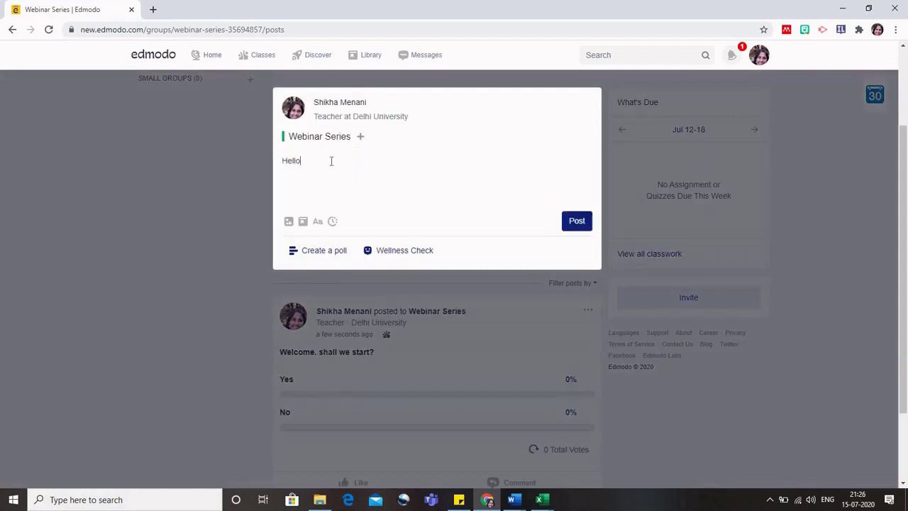
{"action": "left_click", "coordinate": [414, 256]}
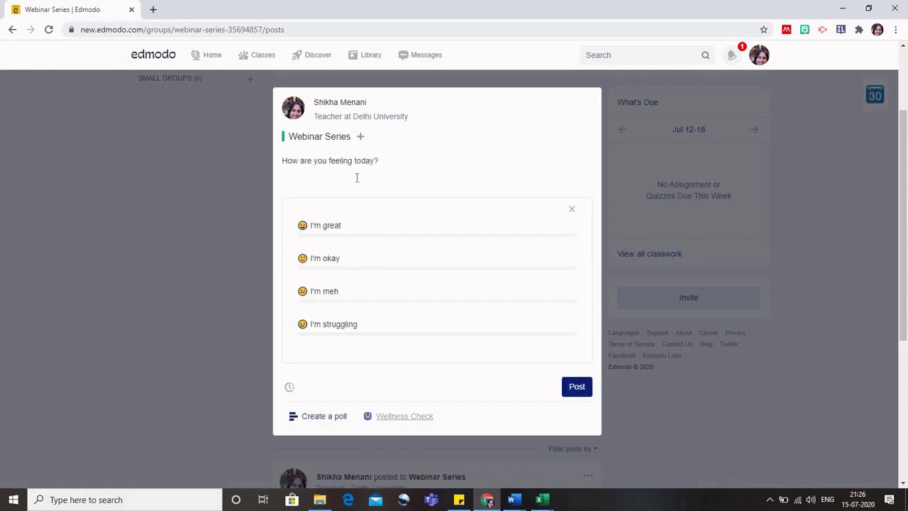
{"action": "left_click", "coordinate": [581, 389]}
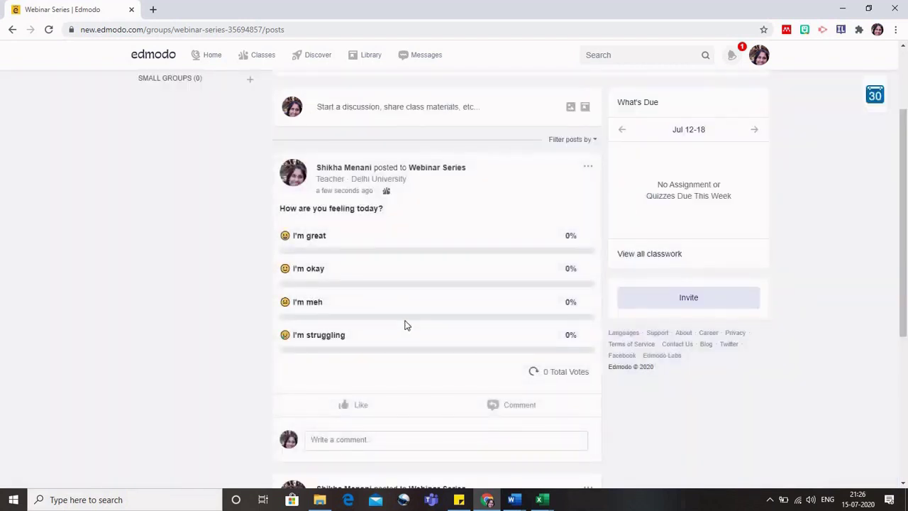
{"action": "scroll", "coordinate": [488, 281], "scroll_direction": "down", "scroll_amount": 1}
{"action": "scroll", "coordinate": [488, 281], "scroll_direction": "up", "scroll_amount": 1}
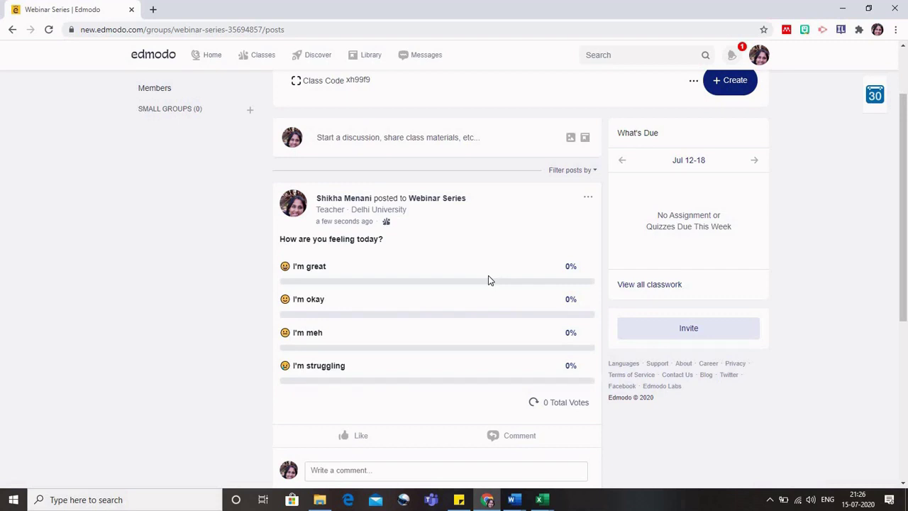
{"action": "scroll", "coordinate": [410, 142], "scroll_direction": "up", "scroll_amount": 2}
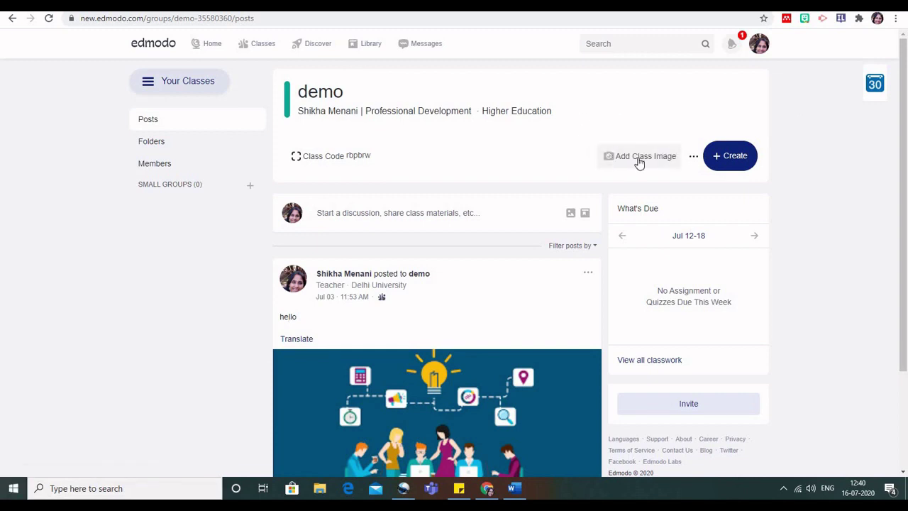
Upload the 'digital learning' picture from the Desktop as the demo class header image and save it.
{"action": "left_click", "coordinate": [639, 159]}
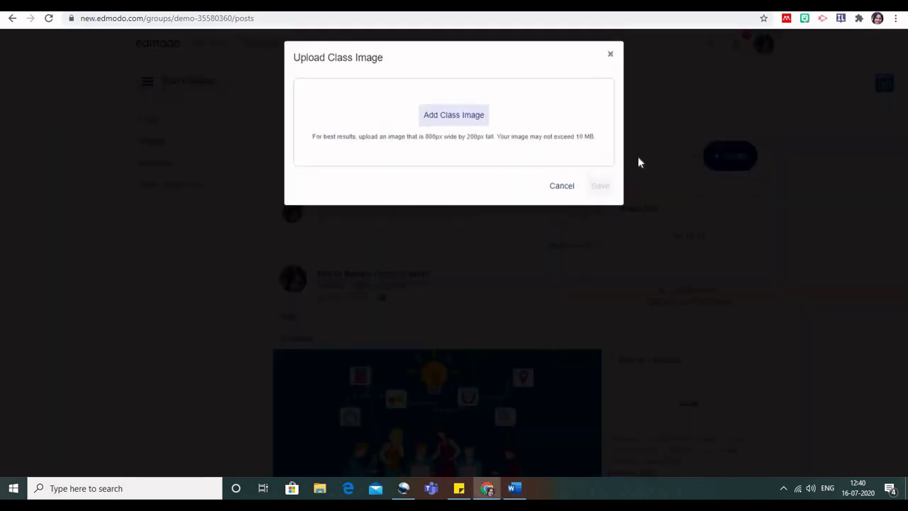
{"action": "left_click", "coordinate": [458, 125]}
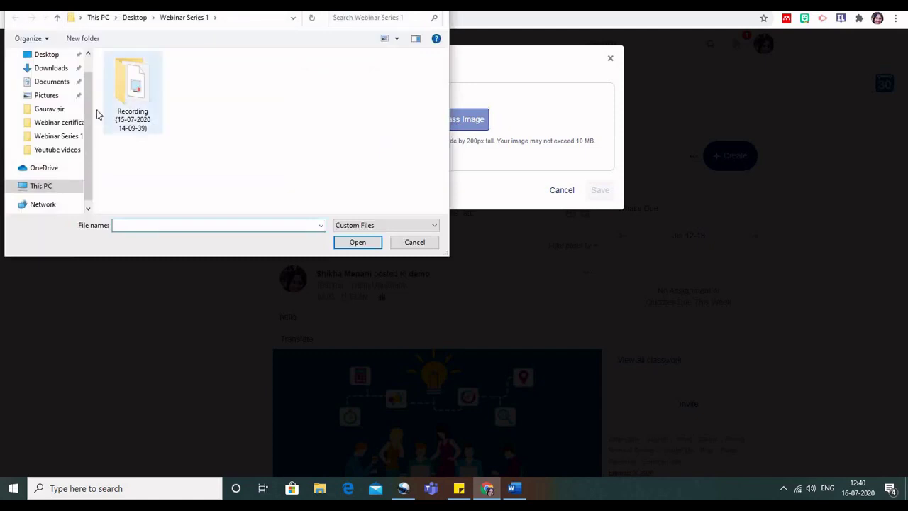
{"action": "scroll", "coordinate": [90, 112], "scroll_direction": "up", "scroll_amount": 1}
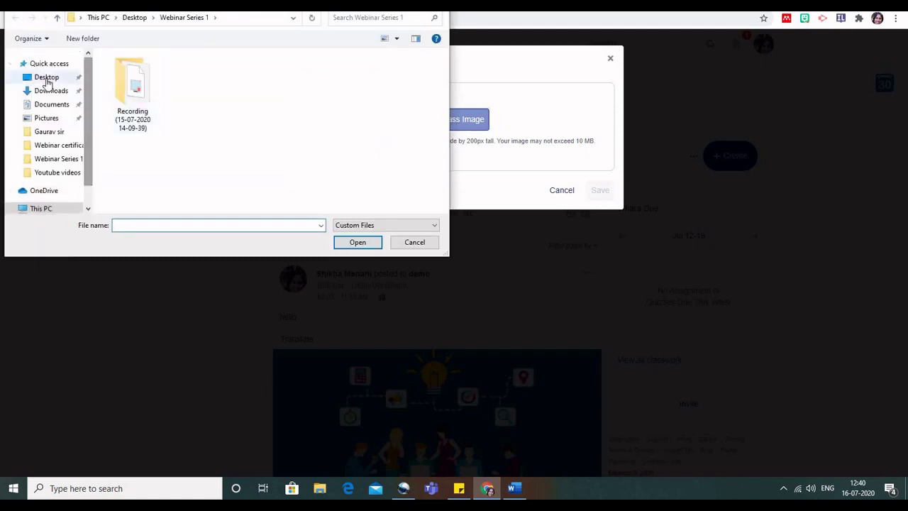
{"action": "left_click", "coordinate": [46, 80]}
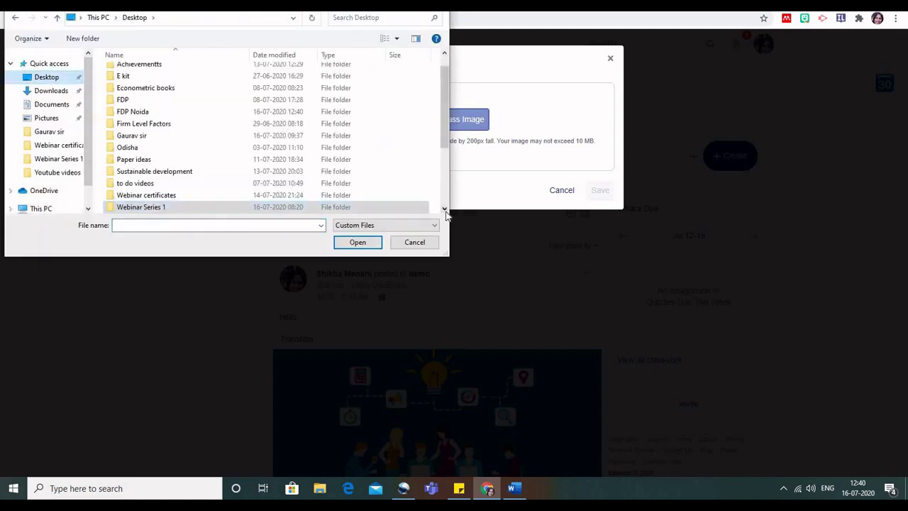
{"action": "scroll", "coordinate": [446, 211], "scroll_direction": "down", "scroll_amount": 3}
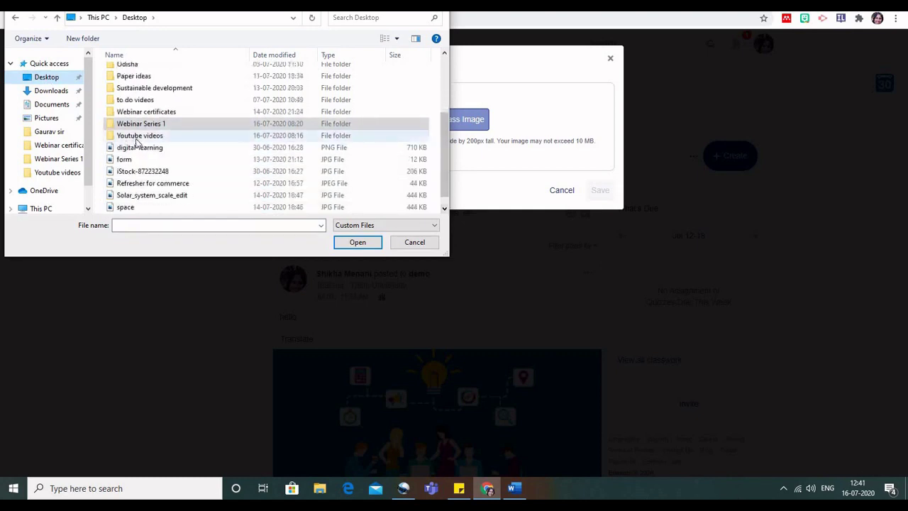
{"action": "left_click", "coordinate": [139, 147]}
{"action": "left_click", "coordinate": [352, 243]}
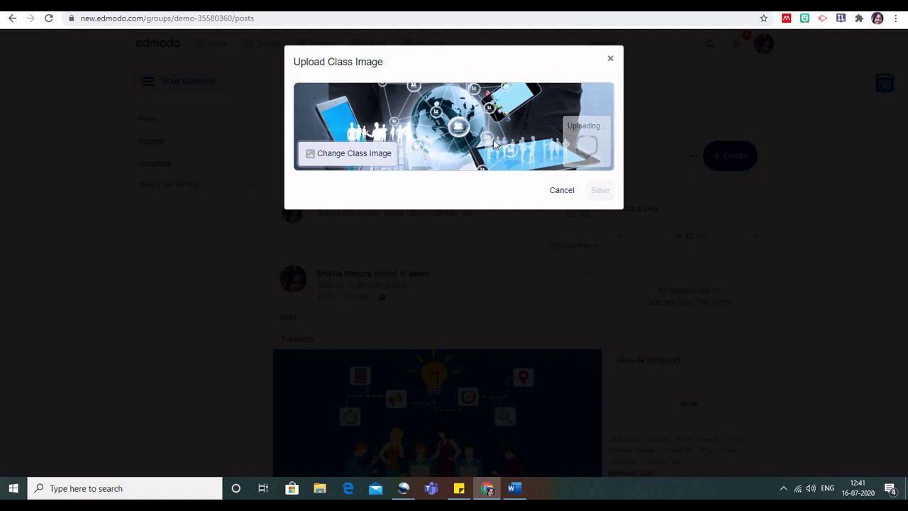
{"action": "left_click", "coordinate": [598, 192]}
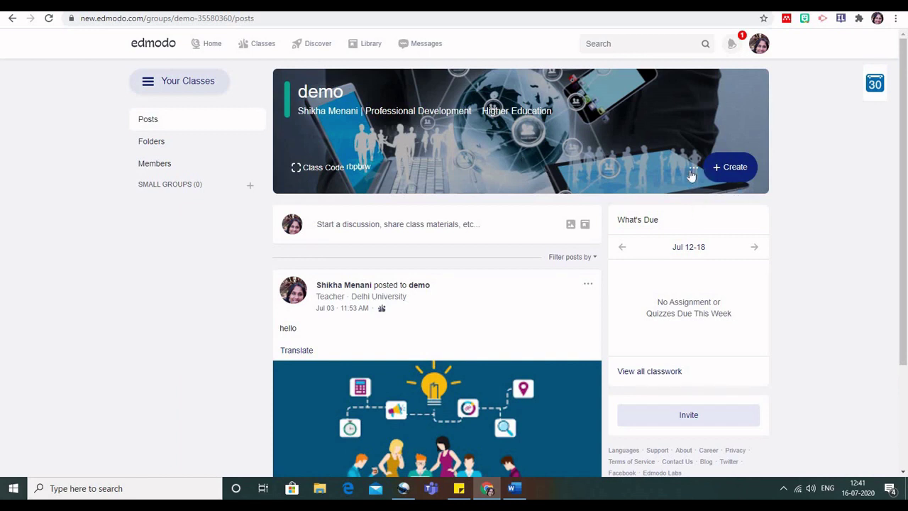
Select the demo class's join URL in its class options menu, then close the menu.
{"action": "left_click", "coordinate": [693, 173]}
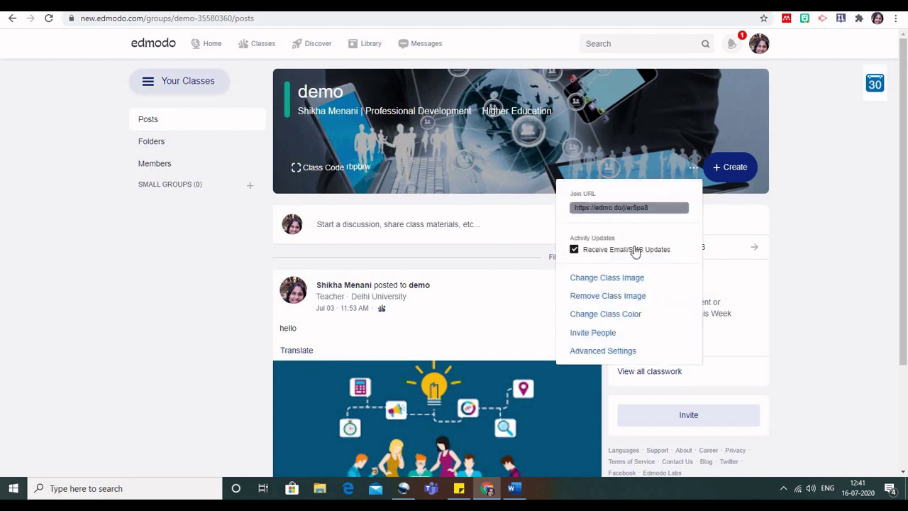
{"action": "left_click_drag", "start_coordinate": [573, 211], "coordinate": [591, 212]}
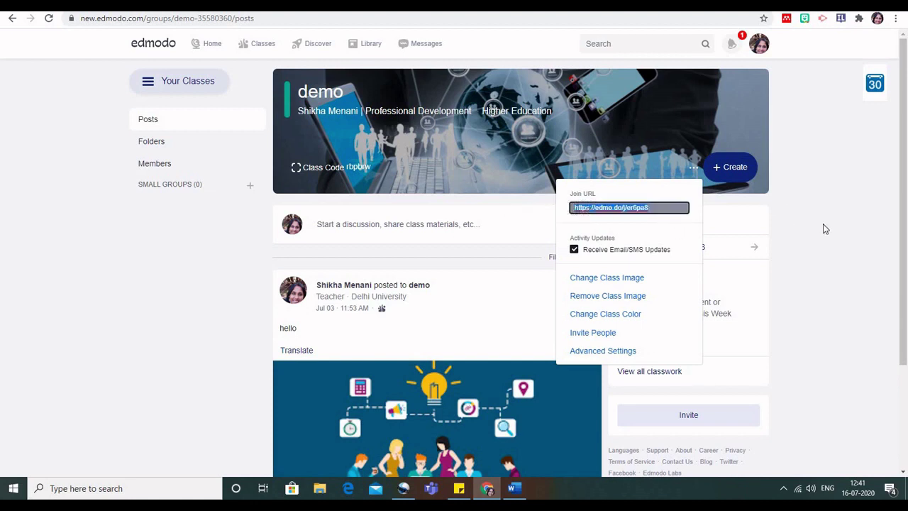
{"action": "left_click", "coordinate": [848, 232]}
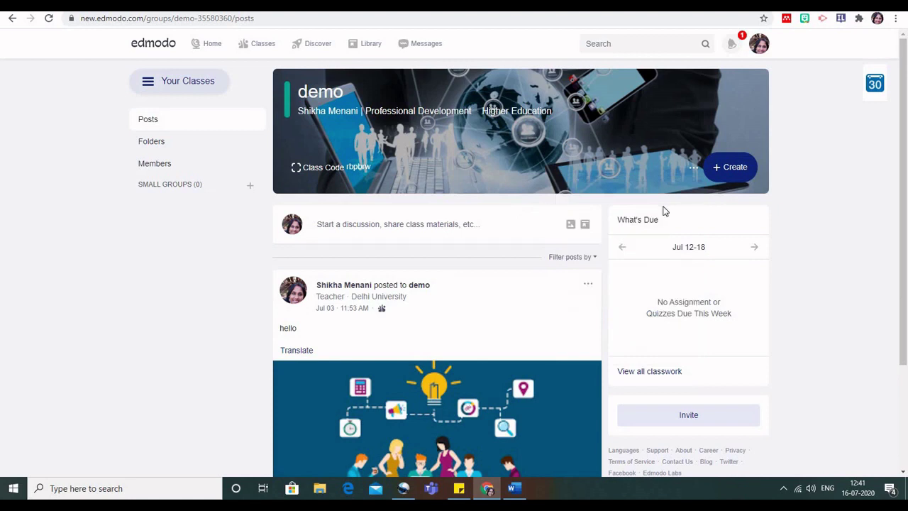
{"action": "left_click", "coordinate": [694, 170]}
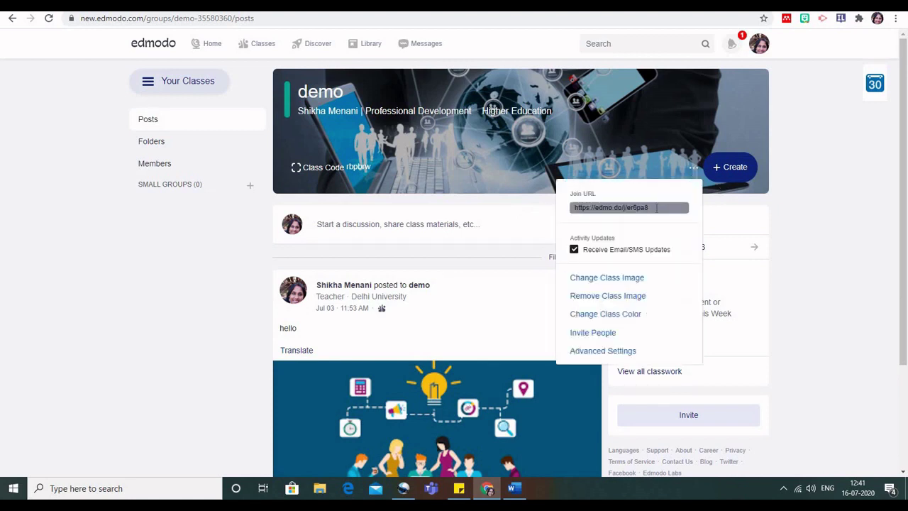
{"action": "left_click", "coordinate": [537, 262]}
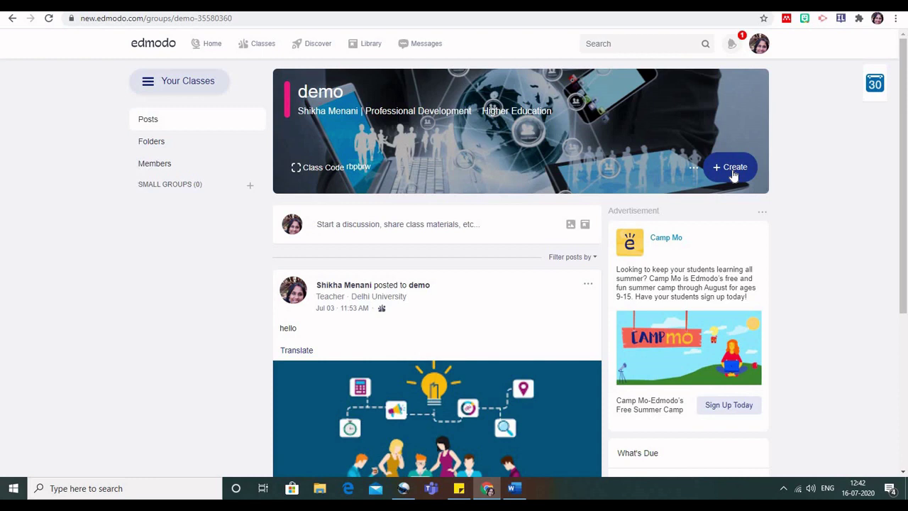
Create a new assignment titled 'Developments in the Banking Sector.'.
{"action": "left_click", "coordinate": [735, 171]}
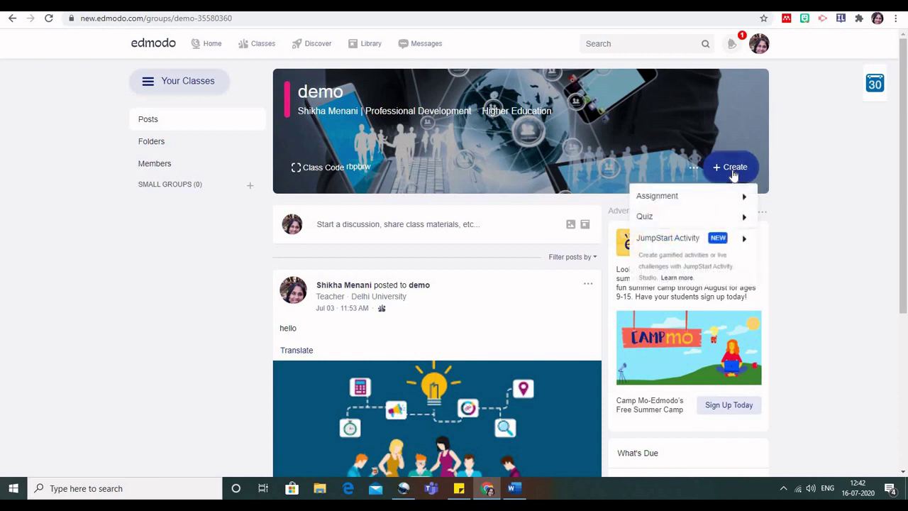
{"action": "mouse_move", "coordinate": [691, 201]}
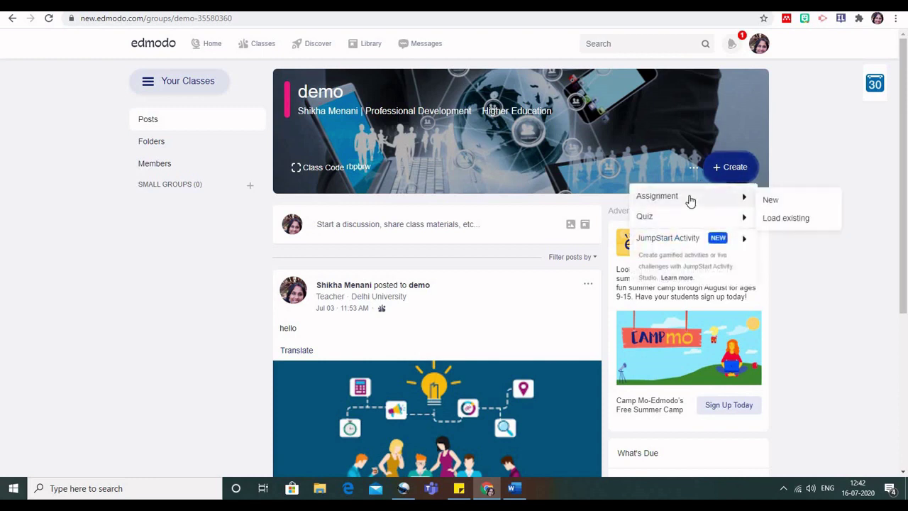
{"action": "left_click", "coordinate": [770, 202]}
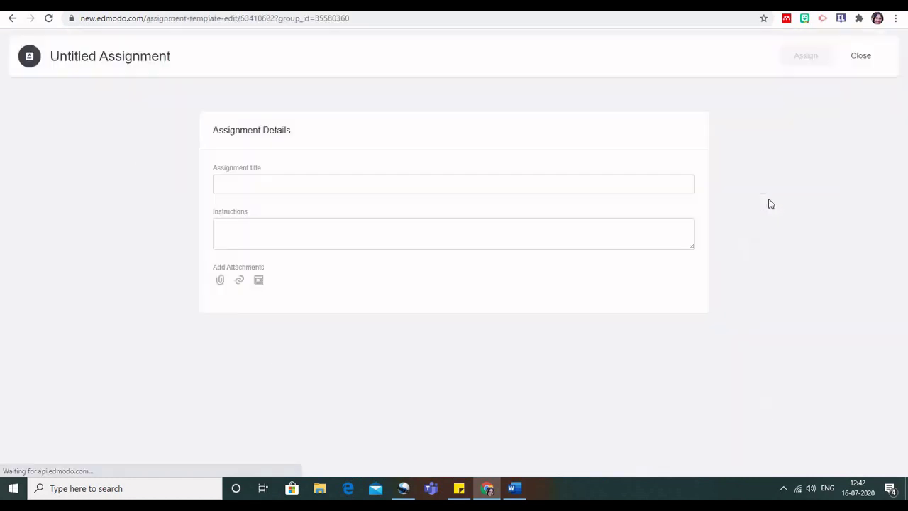
{"action": "left_click", "coordinate": [281, 184]}
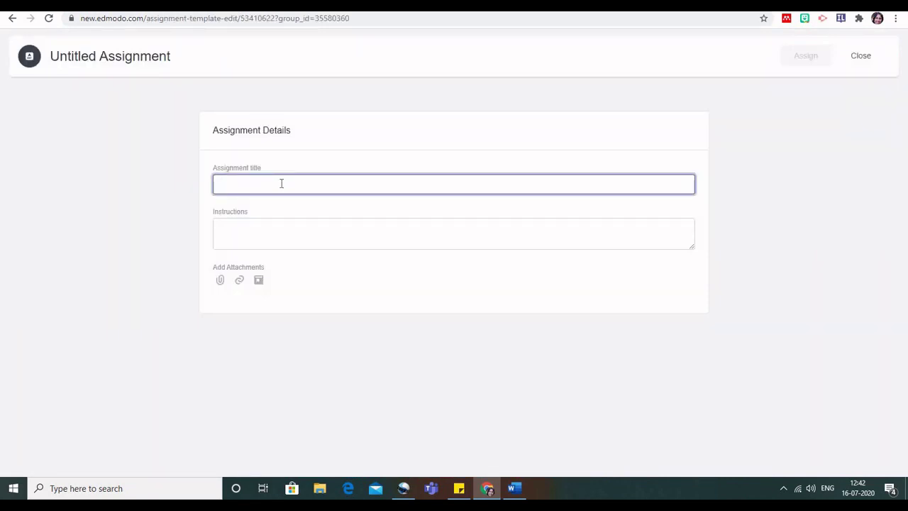
{"action": "type", "text": "Deve"}
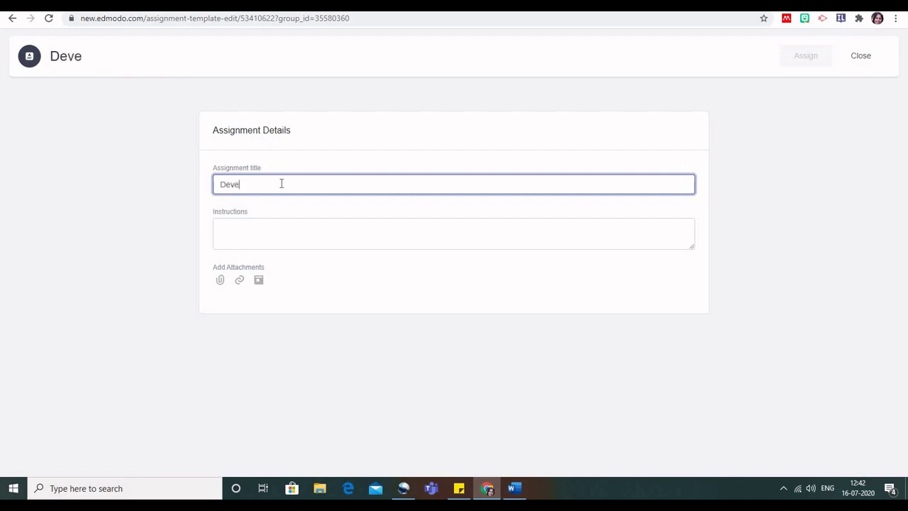
{"action": "type", "text": "lopments i"}
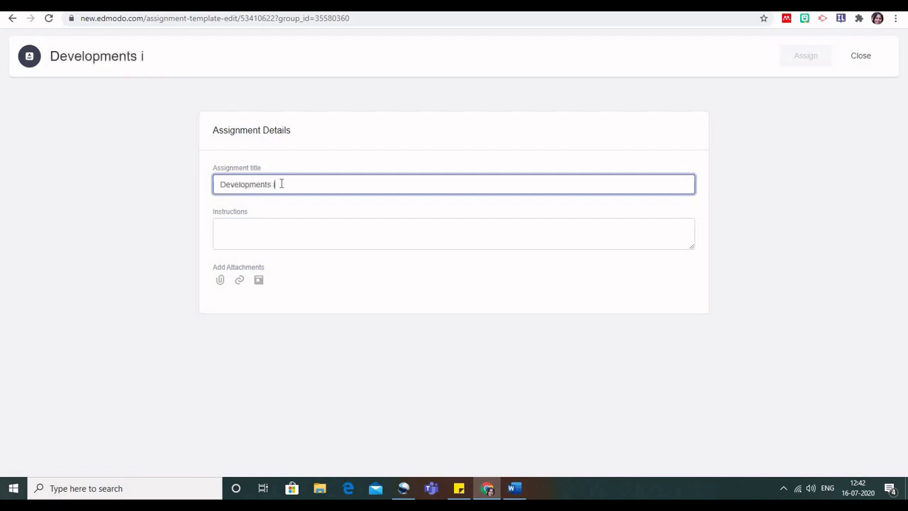
{"action": "type", "text": "n the Banki"}
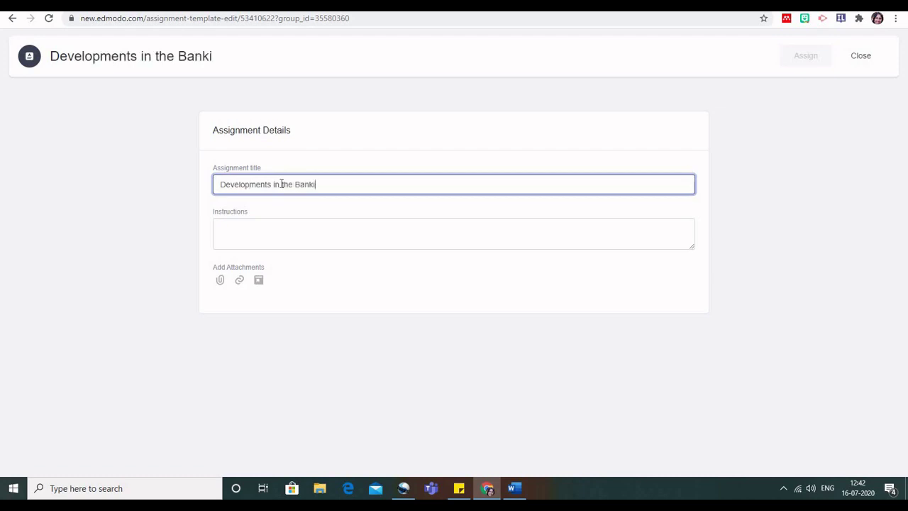
{"action": "type", "text": "ng Sector."}
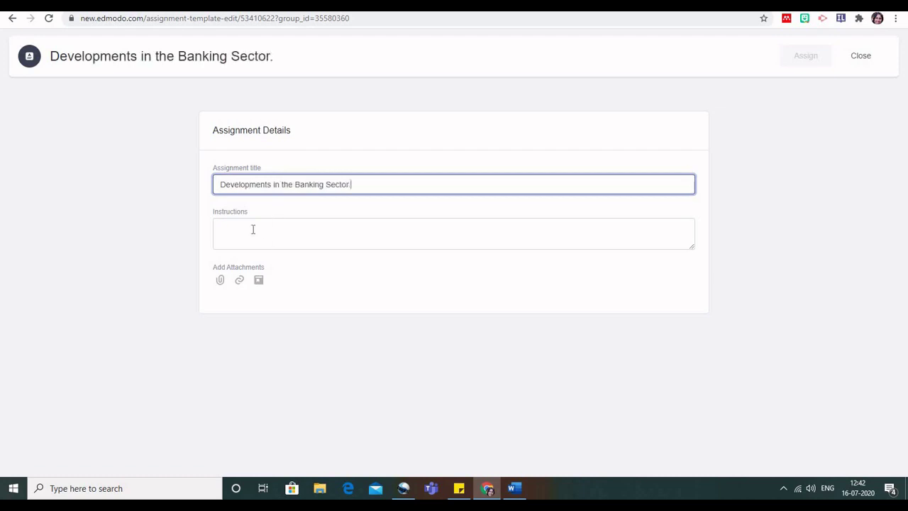
Enter the instructions 'Write atleast five notable changes.', fixing the 'changes' typo, and begin adding a link.
{"action": "left_click", "coordinate": [253, 229]}
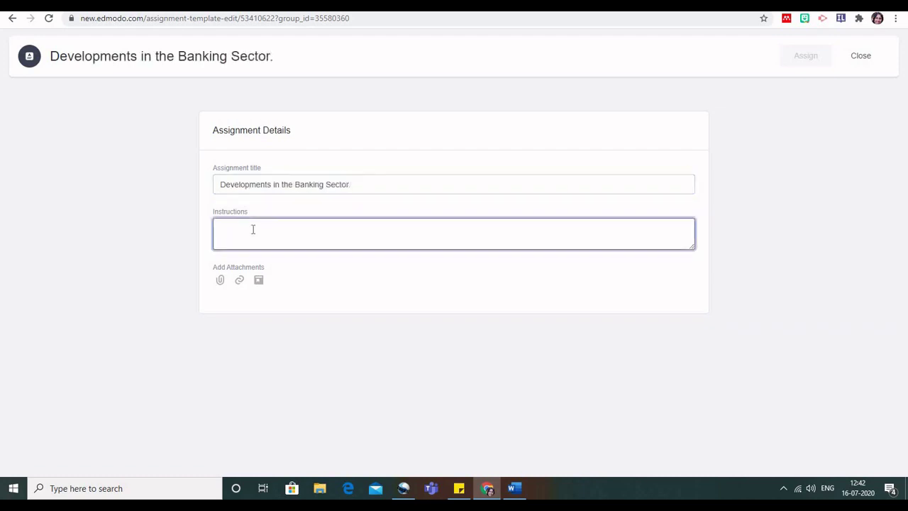
{"action": "type", "text": "Write atl"}
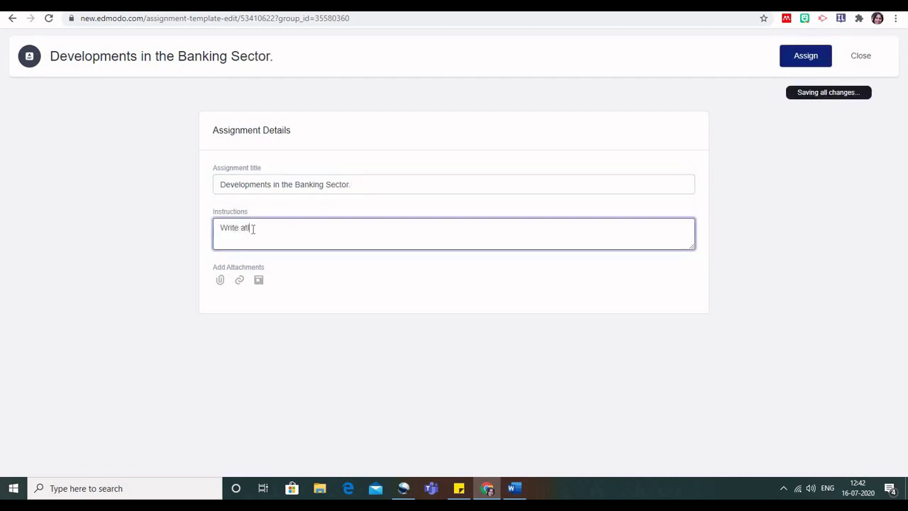
{"action": "type", "text": "east five "}
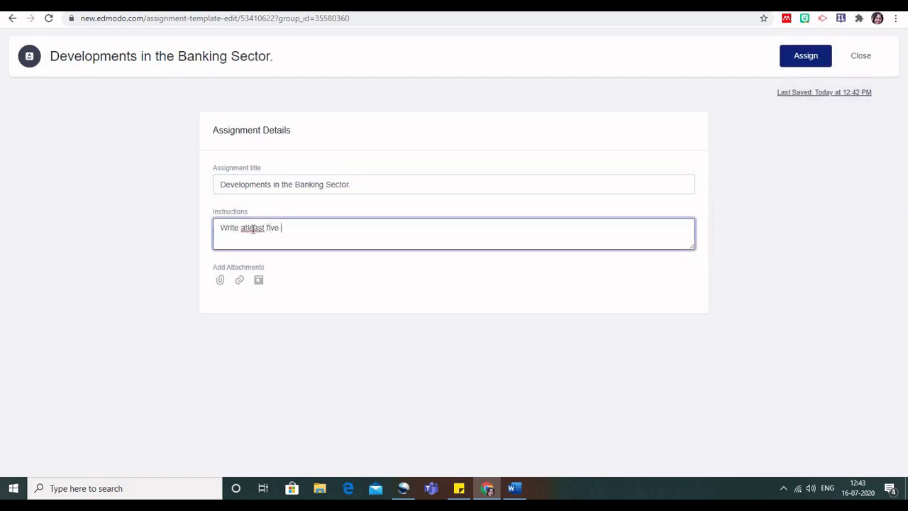
{"action": "type", "text": "notable chnages"}
{"action": "left_click", "coordinate": [324, 228]}
{"action": "key", "text": "BackSpace"}
{"action": "left_click", "coordinate": [324, 229]}
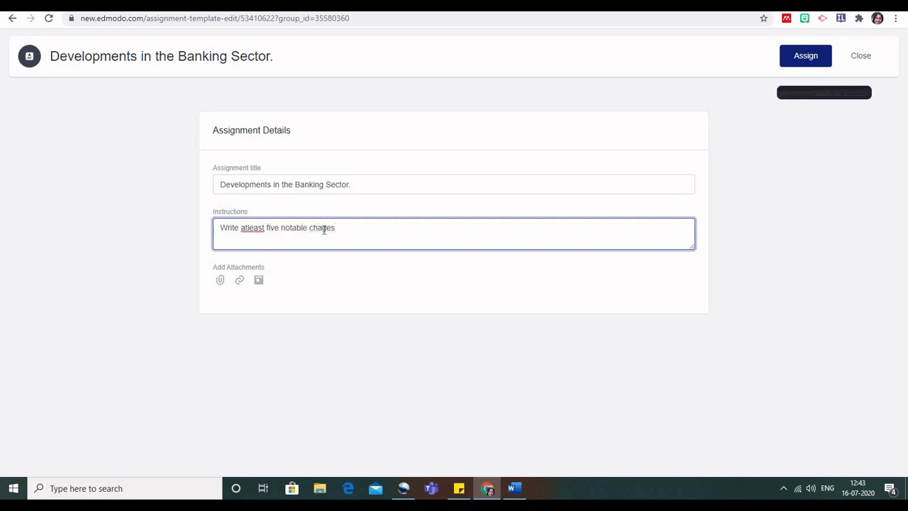
{"action": "type", "text": "n"}
{"action": "left_click", "coordinate": [341, 230]}
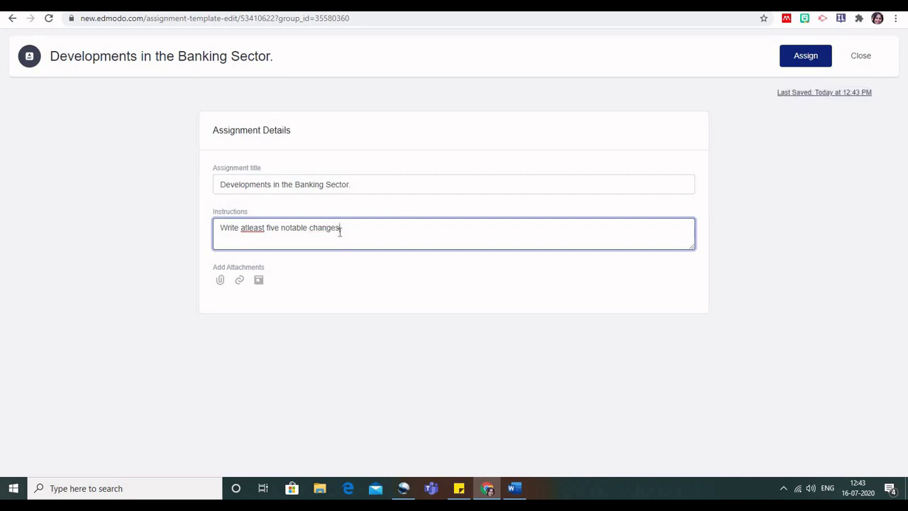
{"action": "type", "text": "."}
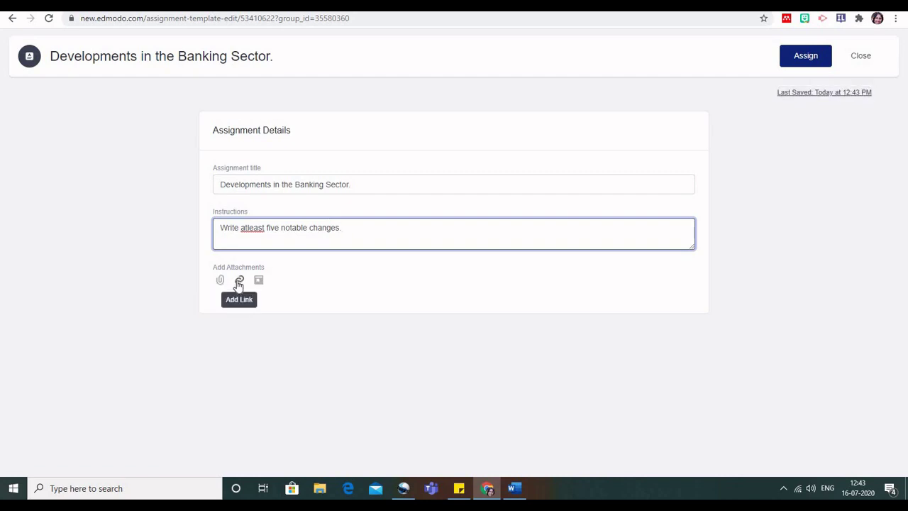
{"action": "left_click", "coordinate": [239, 282]}
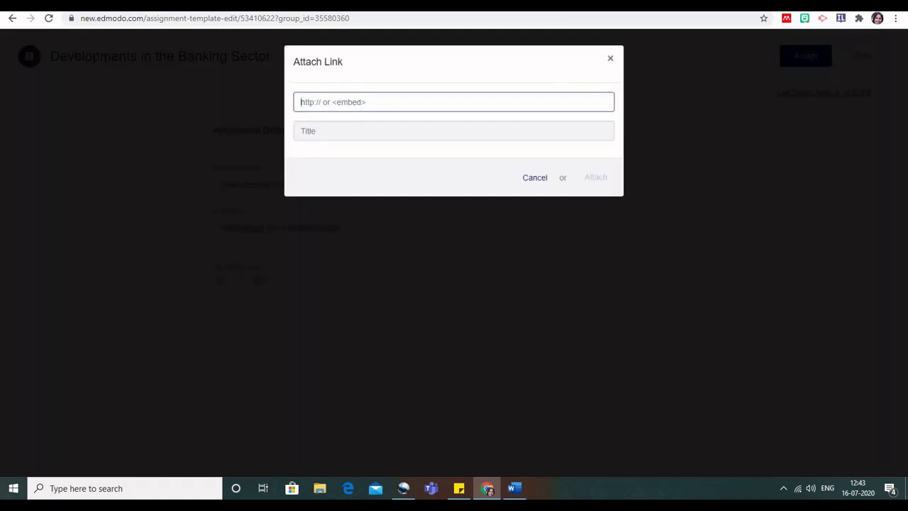
Search 'banking devlopment' in a new tab, open the yourarticlelibrary.com Development Banking article, and select its URL.
{"action": "key", "text": "ctrl+t"}
{"action": "left_click", "coordinate": [617, 22]}
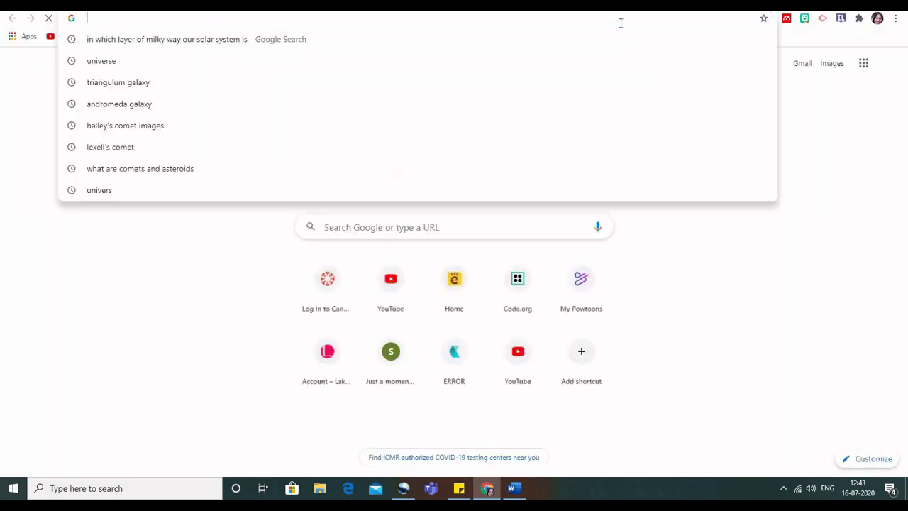
{"action": "type", "text": "bank"}
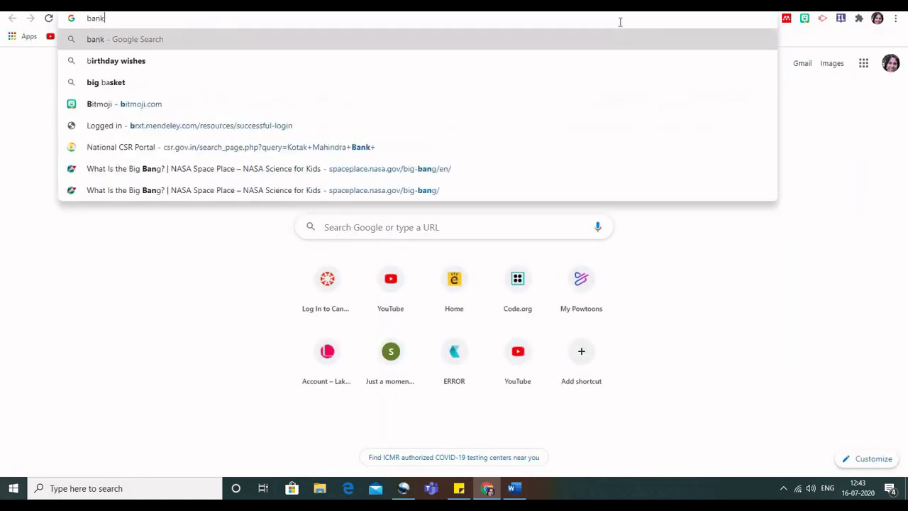
{"action": "type", "text": "ing devlopment"}
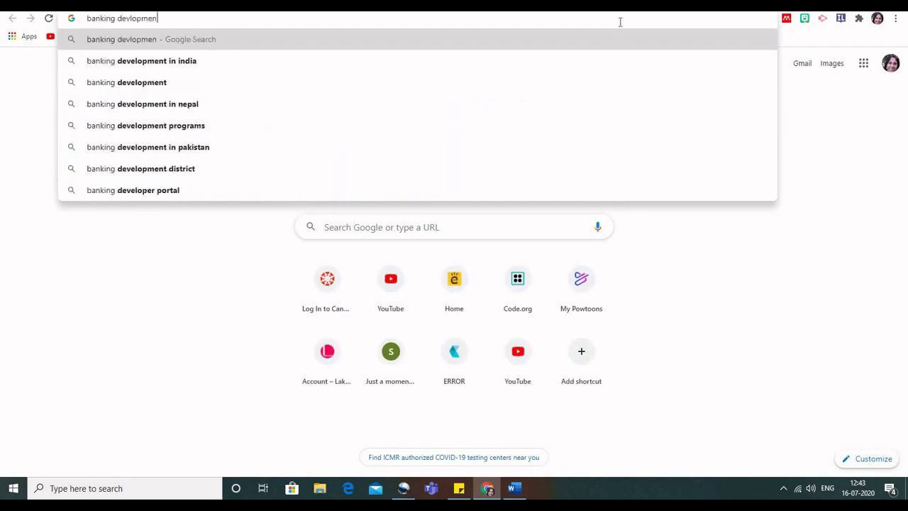
{"action": "key", "text": "Return"}
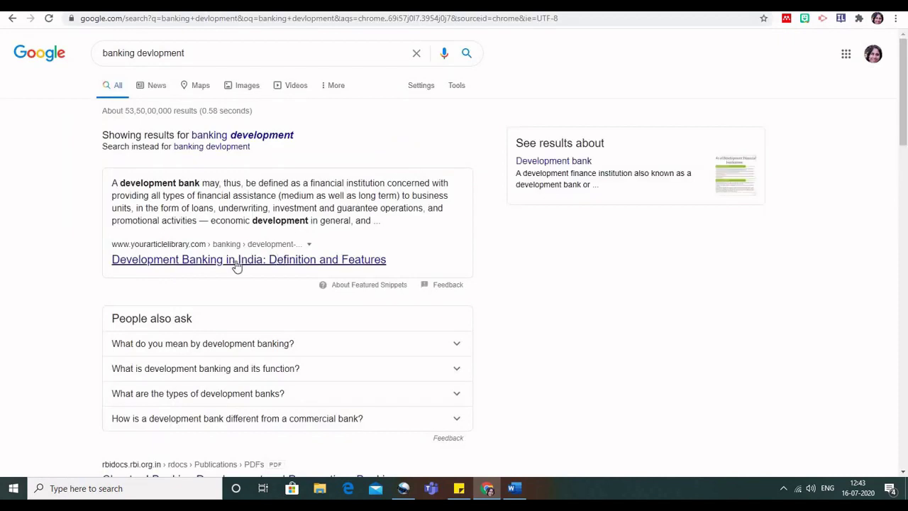
{"action": "left_click", "coordinate": [237, 262]}
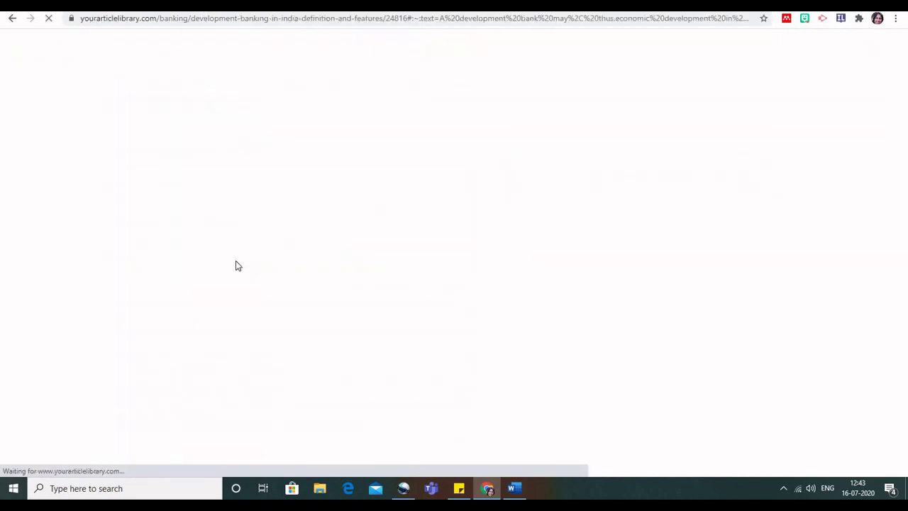
{"action": "left_click", "coordinate": [754, 20]}
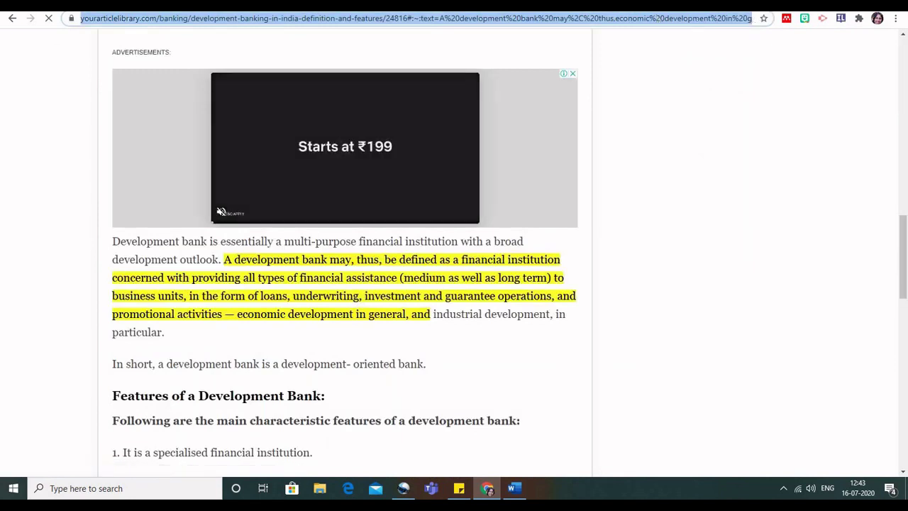
Attach the copied article URL as a link on the assignment.
{"action": "left_click", "coordinate": [674, 5]}
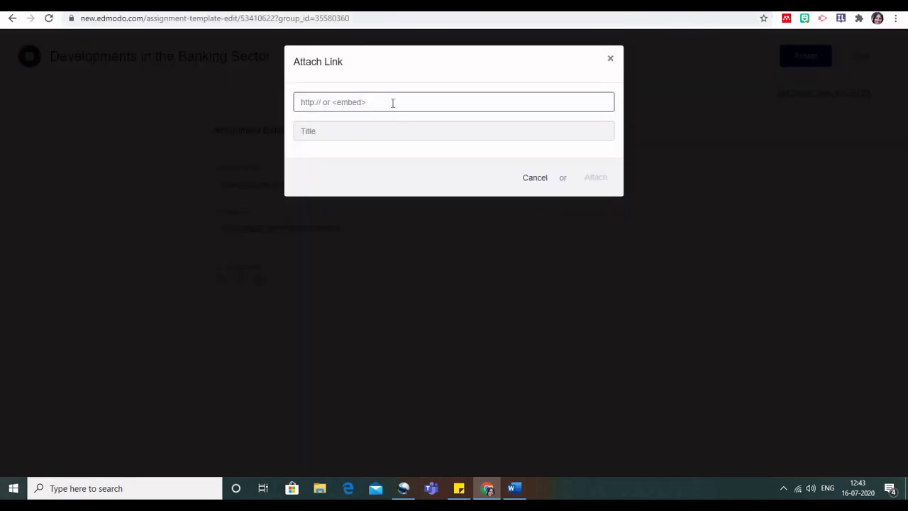
{"action": "key", "text": "ctrl+v"}
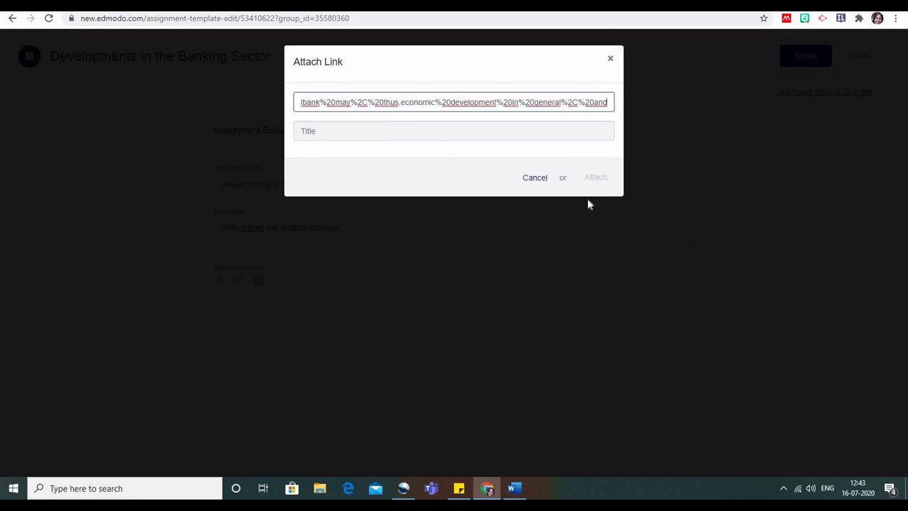
{"action": "left_click", "coordinate": [606, 181]}
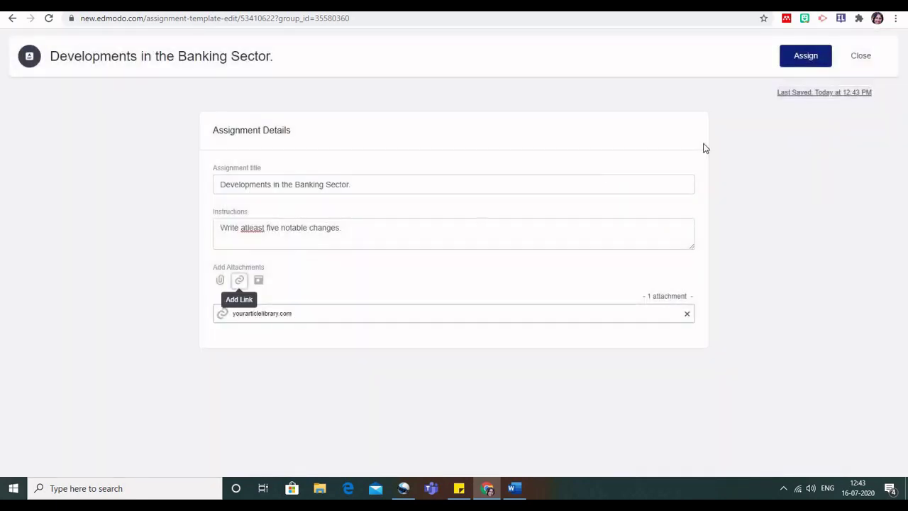
Assign it to the demo class only, due 07/20/2020 11:59 PM and locked after the due date.
{"action": "left_click", "coordinate": [804, 56]}
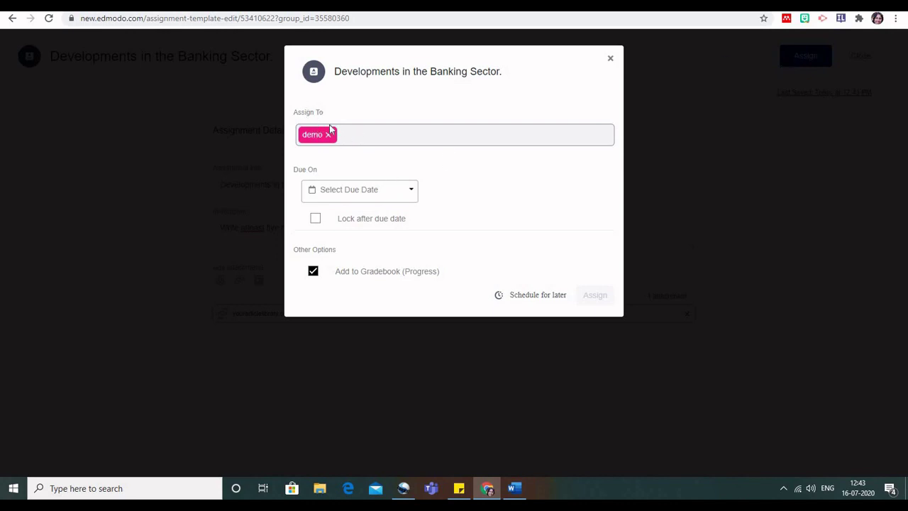
{"action": "left_click", "coordinate": [346, 137]}
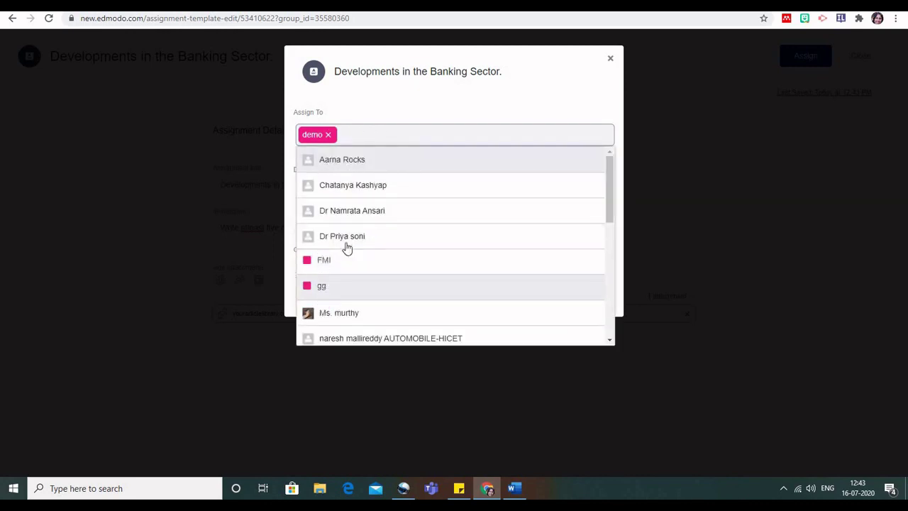
{"action": "left_click", "coordinate": [418, 111]}
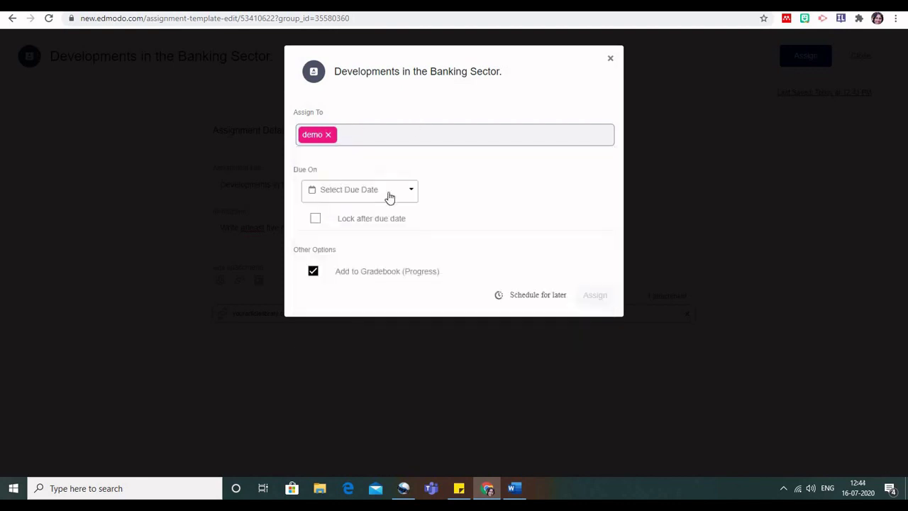
{"action": "left_click", "coordinate": [395, 191]}
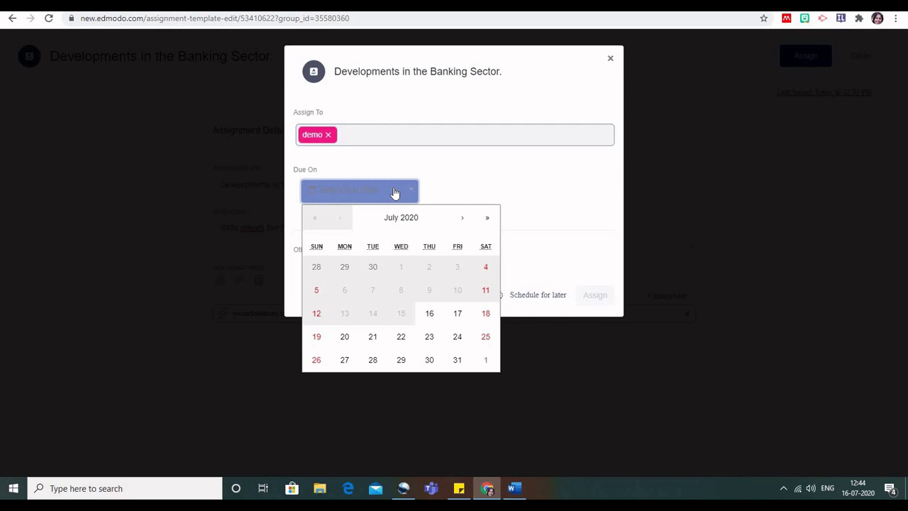
{"action": "left_click", "coordinate": [348, 345]}
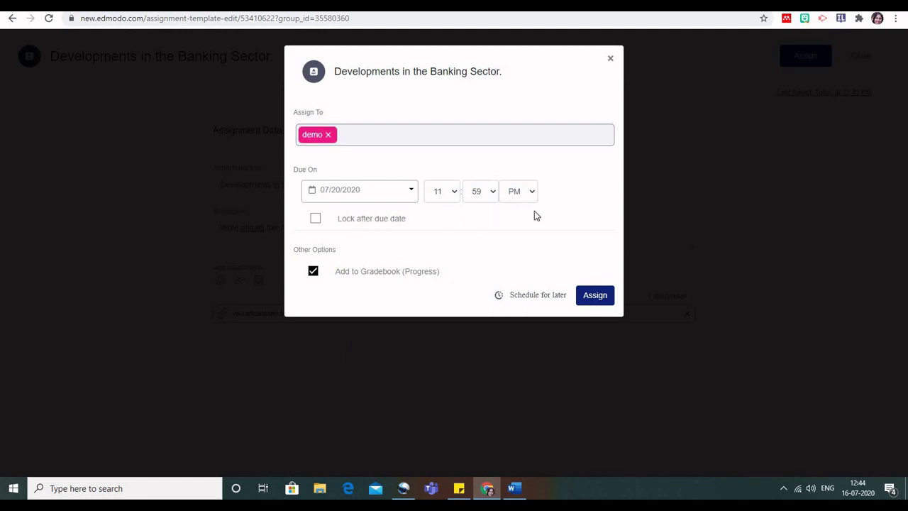
{"action": "left_click", "coordinate": [316, 220]}
{"action": "left_click", "coordinate": [545, 296]}
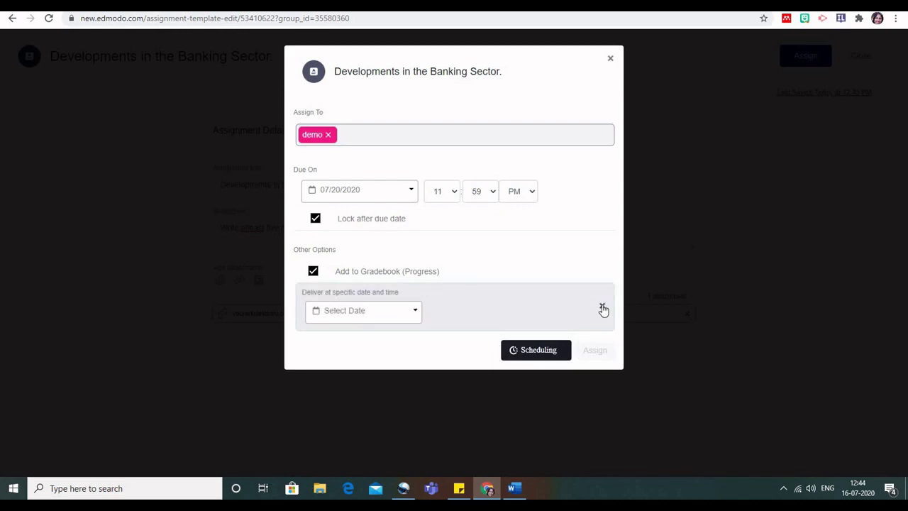
{"action": "left_click", "coordinate": [602, 309]}
{"action": "left_click", "coordinate": [603, 296]}
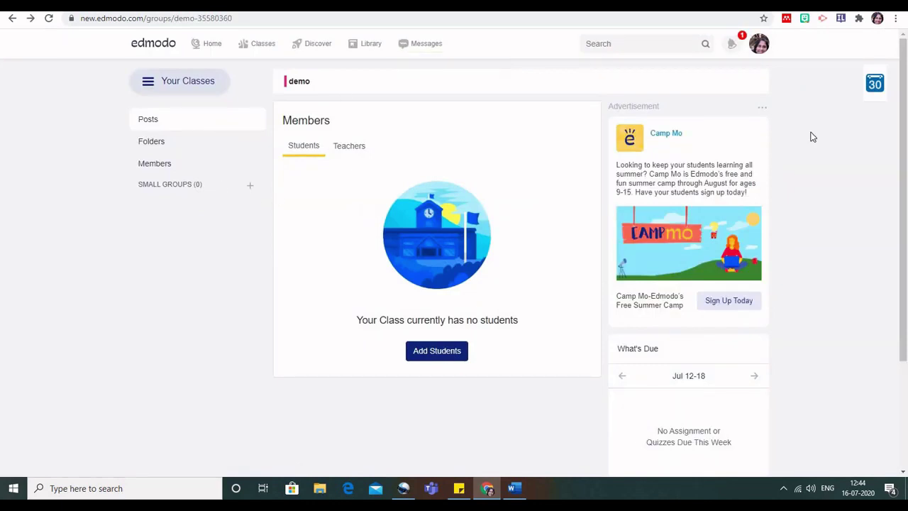
View the Banking Sector assignment in the demo Posts feed and bring up the Create > Quiz options.
{"action": "left_click", "coordinate": [157, 125]}
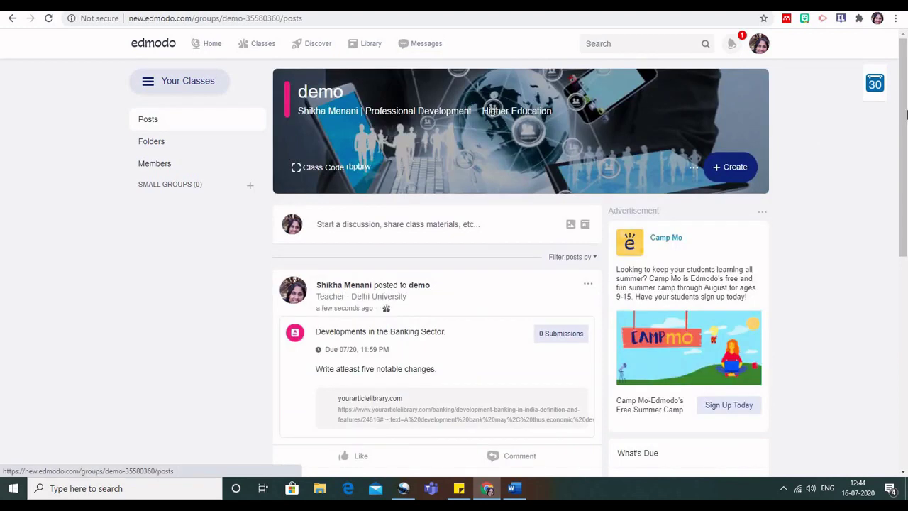
{"action": "left_click_drag", "start_coordinate": [905, 124], "coordinate": [906, 186]}
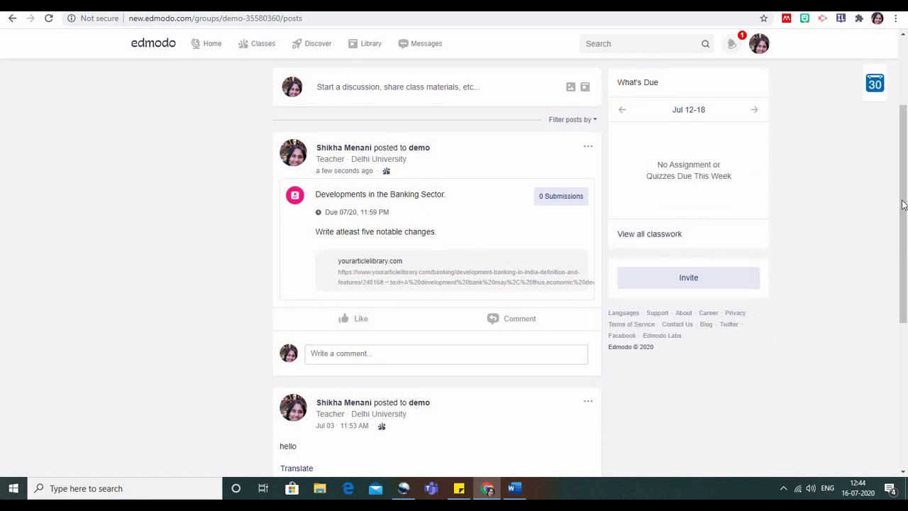
{"action": "right_click", "coordinate": [907, 152]}
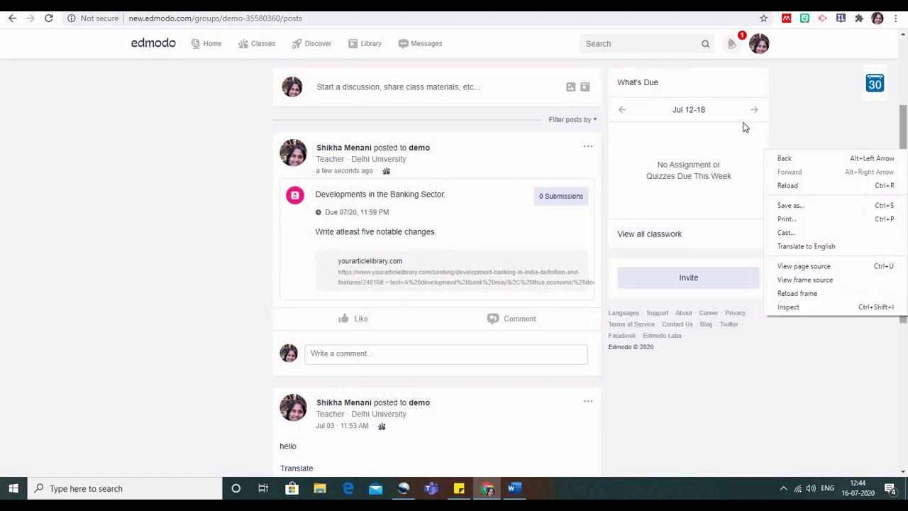
{"action": "left_click", "coordinate": [685, 341]}
{"action": "scroll", "coordinate": [653, 255], "scroll_direction": "up", "scroll_amount": 2}
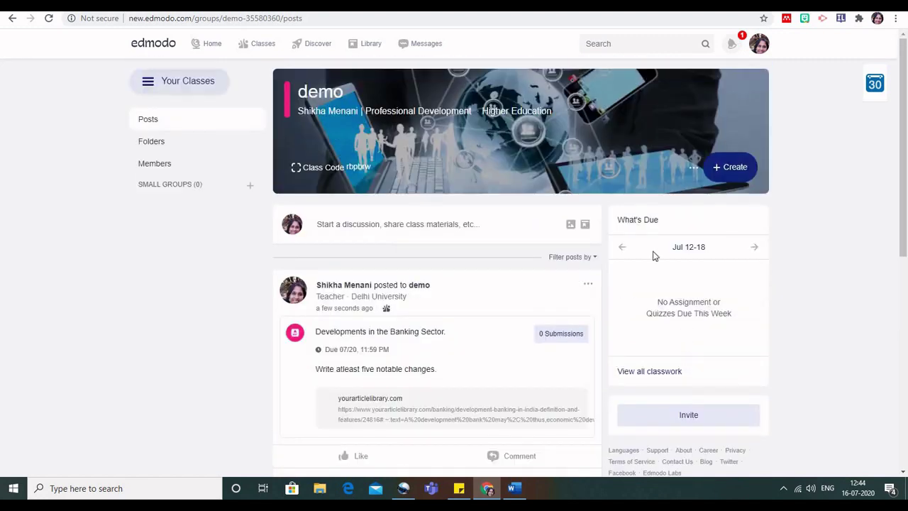
{"action": "left_click", "coordinate": [730, 171]}
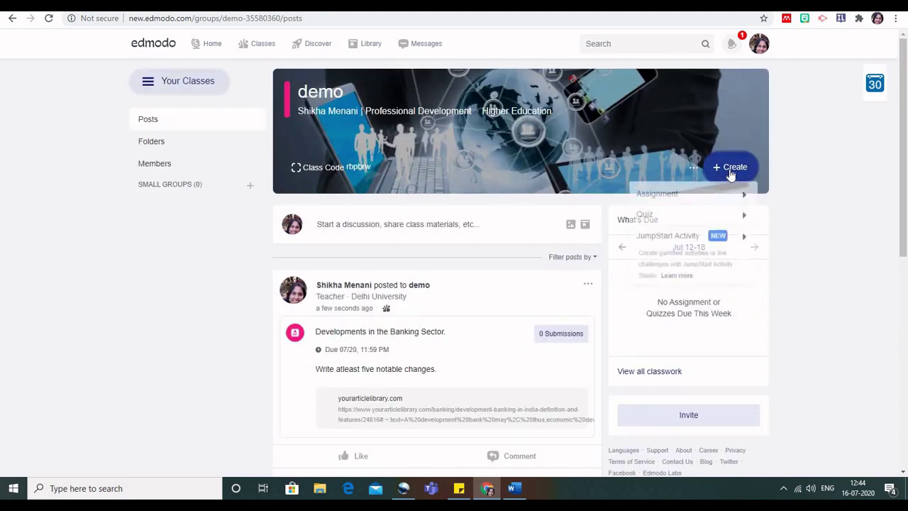
{"action": "mouse_move", "coordinate": [682, 213]}
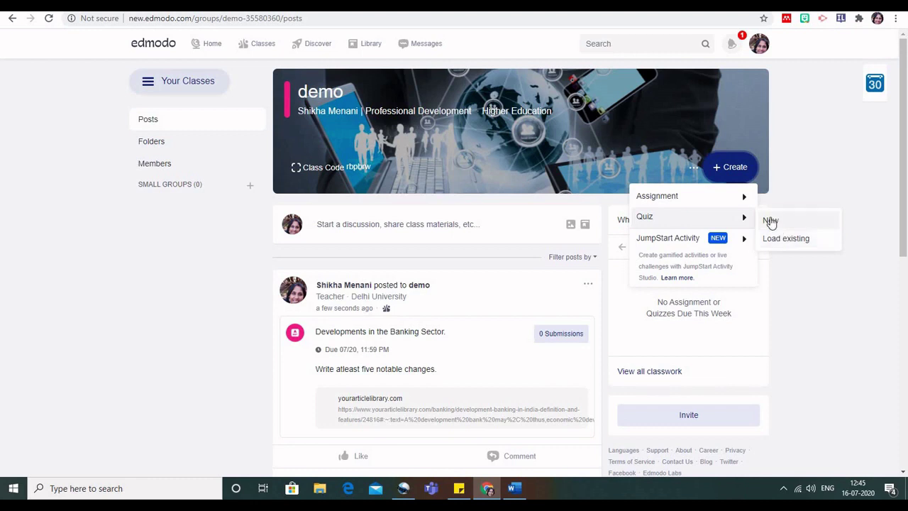
Create a new quiz titled 'Quiz 1' with instructions '10 mins time limit', then go to its questions.
{"action": "left_click", "coordinate": [771, 221]}
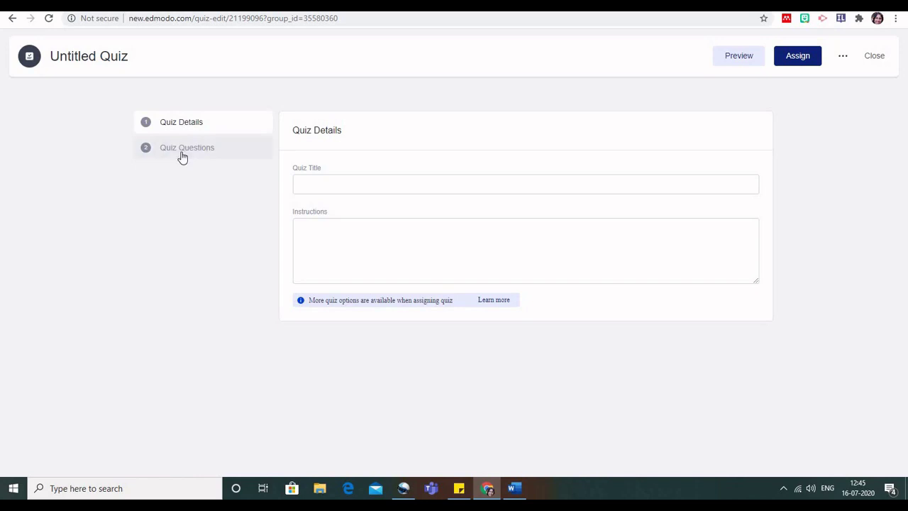
{"action": "left_click", "coordinate": [196, 126]}
{"action": "left_click", "coordinate": [331, 183]}
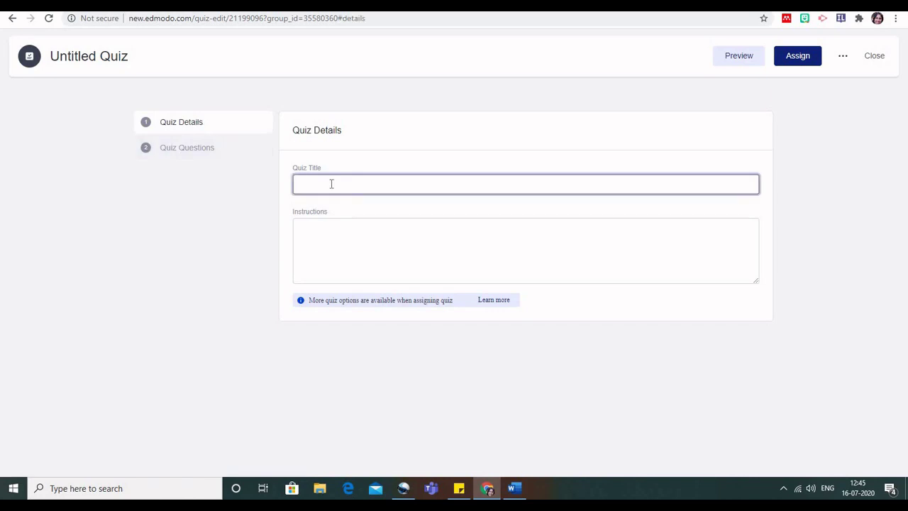
{"action": "type", "text": "Quiz 1"}
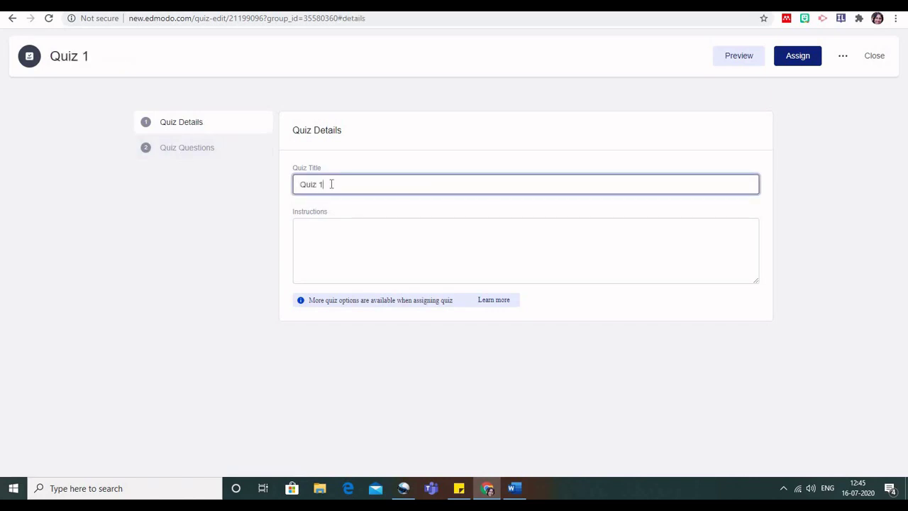
{"action": "left_click", "coordinate": [314, 236]}
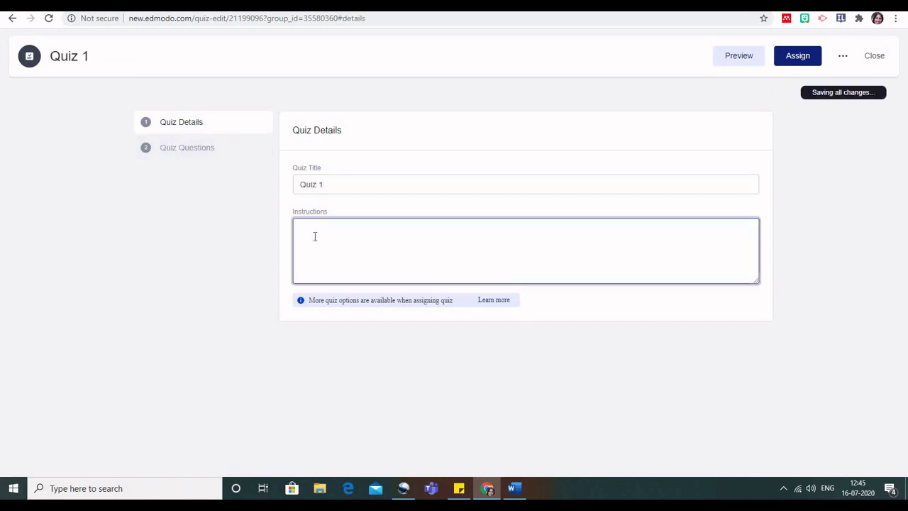
{"action": "type", "text": "10 mins time limit"}
{"action": "left_click", "coordinate": [184, 150]}
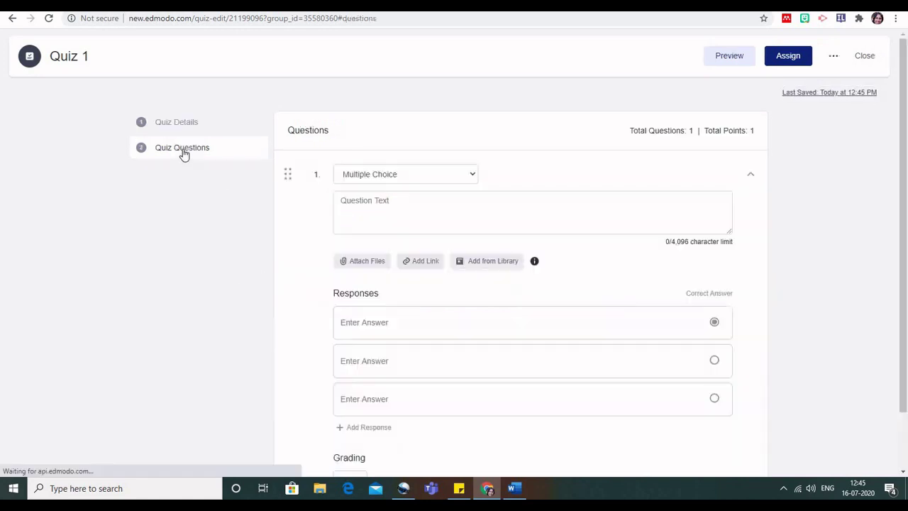
Make question 1 a 2-point True/False item 'IRDA is the regulator of banking sector?' with False correct.
{"action": "left_click", "coordinate": [473, 177]}
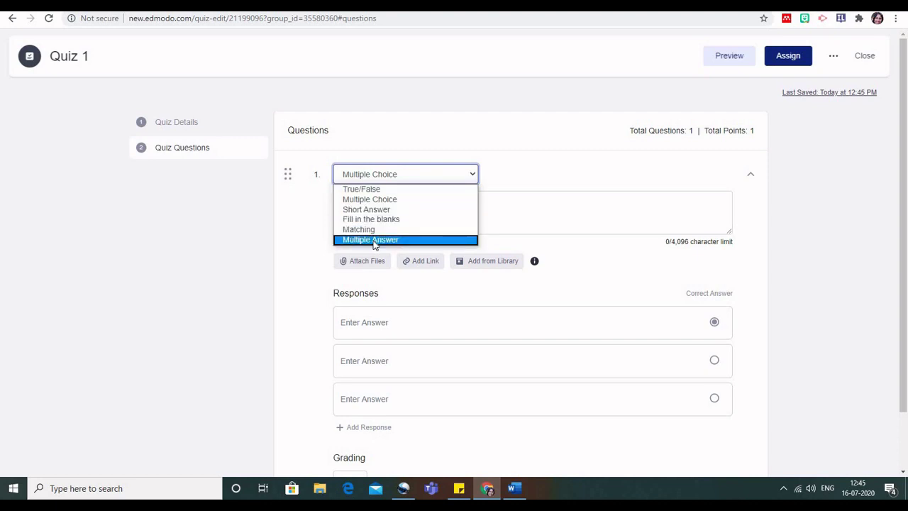
{"action": "left_click", "coordinate": [369, 189]}
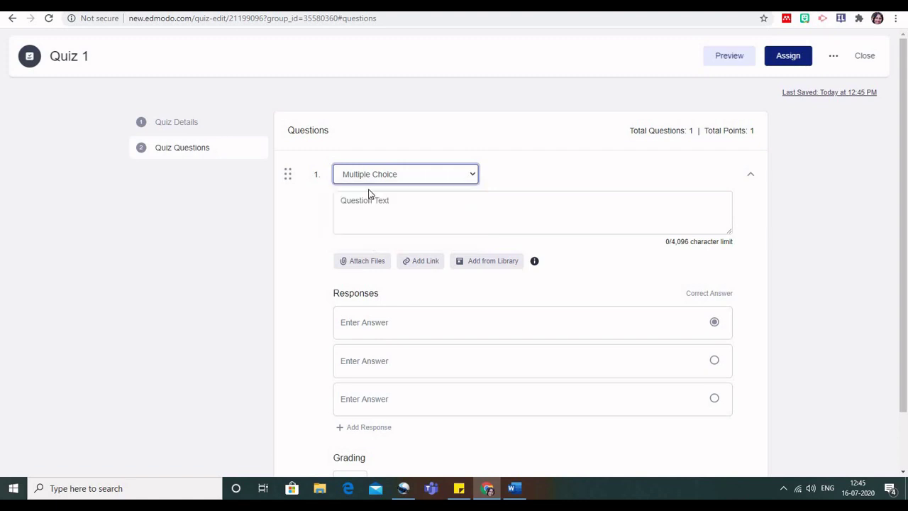
{"action": "left_click", "coordinate": [363, 206]}
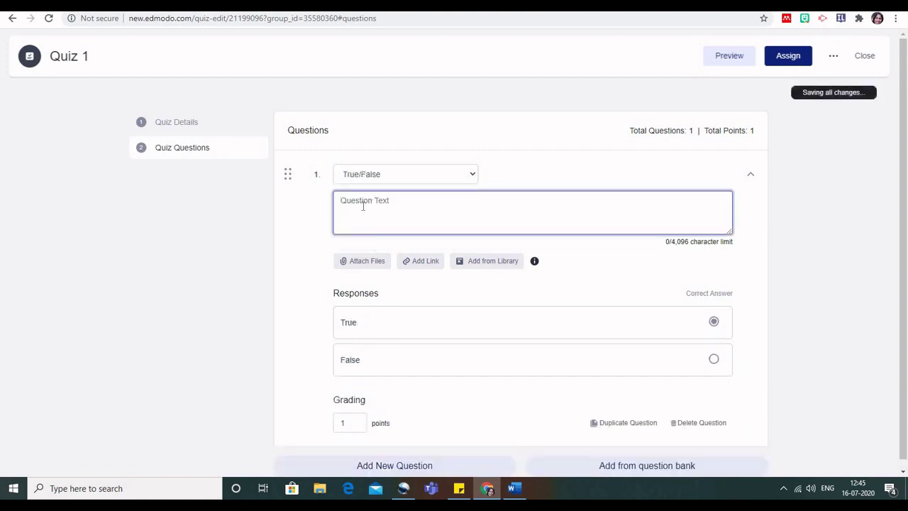
{"action": "type", "text": "IRDA is the regulat"}
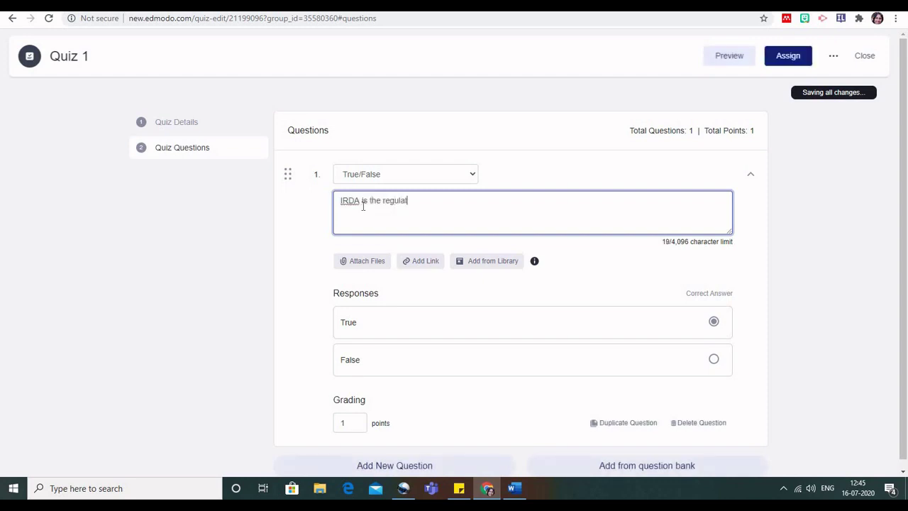
{"action": "type", "text": "or of bankin"}
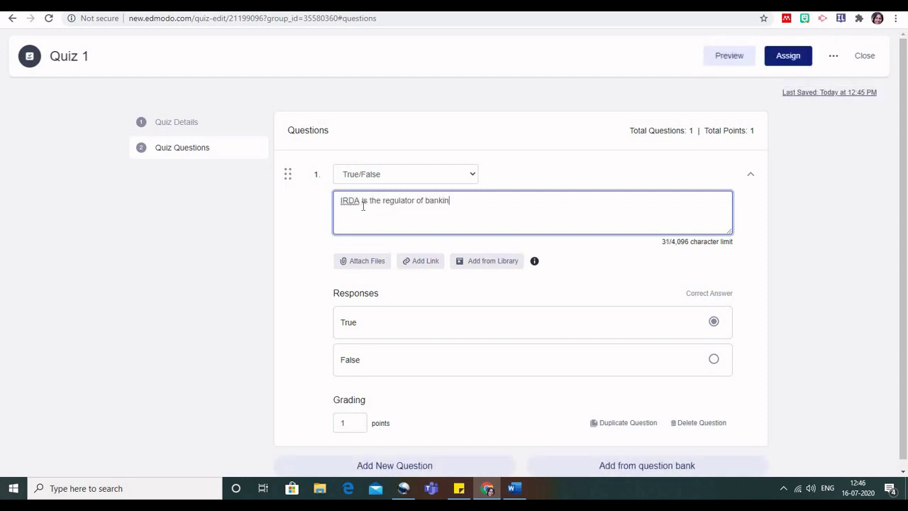
{"action": "type", "text": "g sector?"}
{"action": "scroll", "coordinate": [540, 298], "scroll_direction": "down", "scroll_amount": 1}
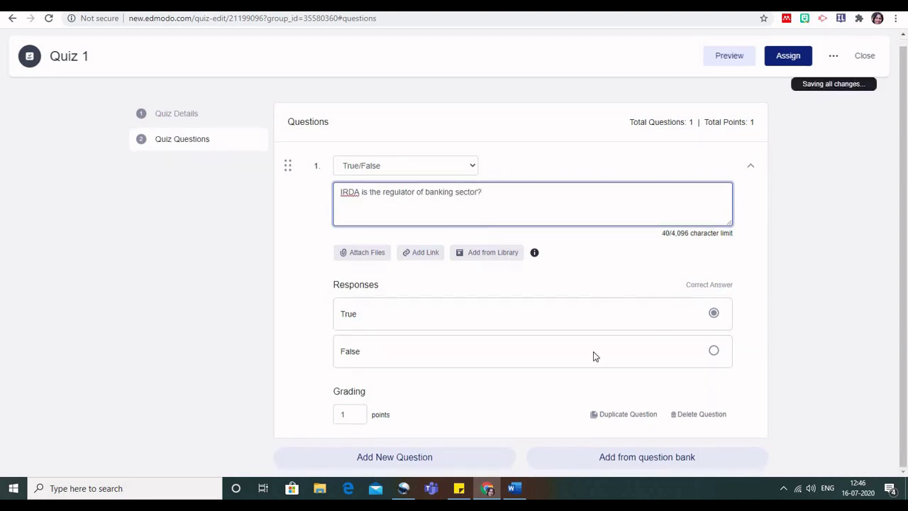
{"action": "left_click", "coordinate": [714, 353]}
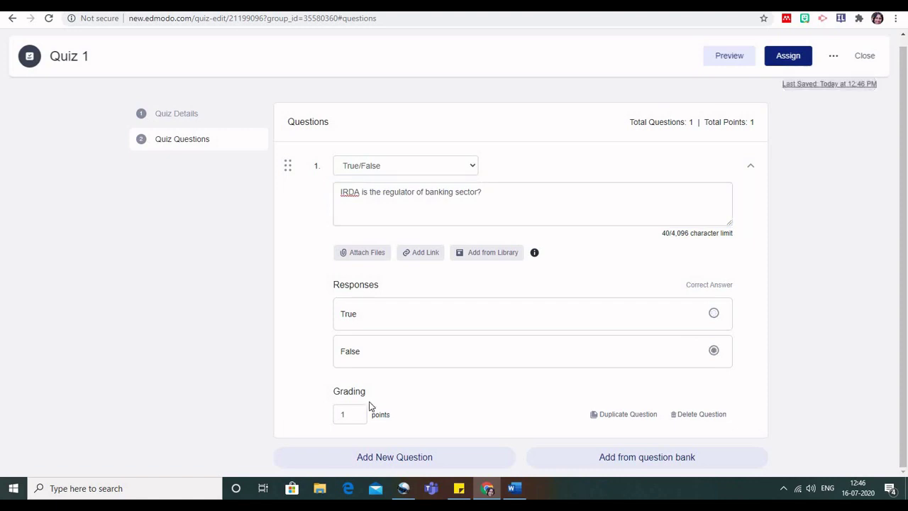
{"action": "left_click", "coordinate": [351, 418]}
{"action": "type", "text": "2"}
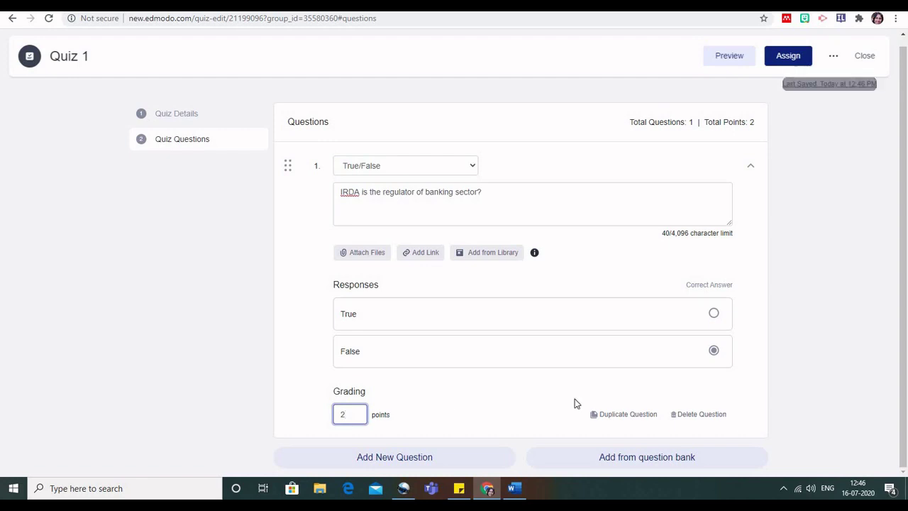
Add question 2 as Multiple Choice, worded 'What is the life example of life insurance?'.
{"action": "left_click", "coordinate": [412, 458]}
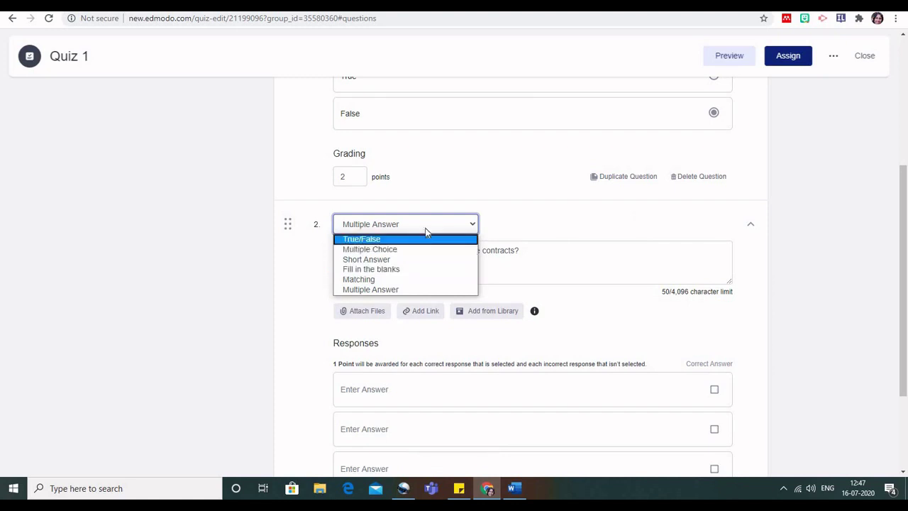
{"action": "left_click", "coordinate": [392, 291]}
{"action": "scroll", "coordinate": [717, 362], "scroll_direction": "down", "scroll_amount": 2}
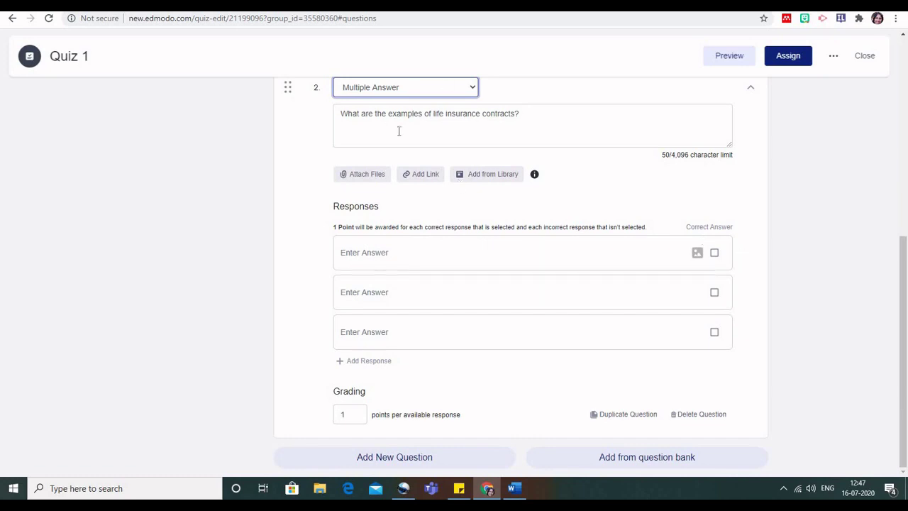
{"action": "scroll", "coordinate": [497, 146], "scroll_direction": "up", "scroll_amount": 3}
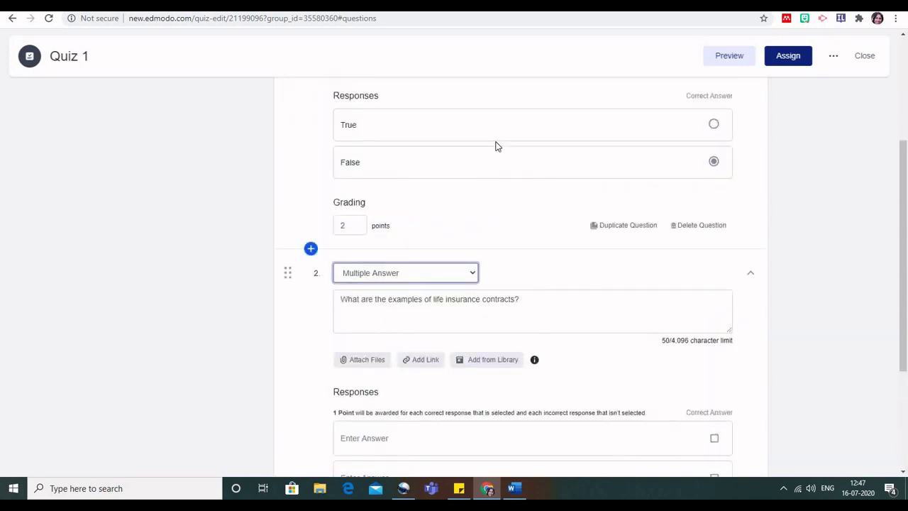
{"action": "left_click", "coordinate": [468, 278]}
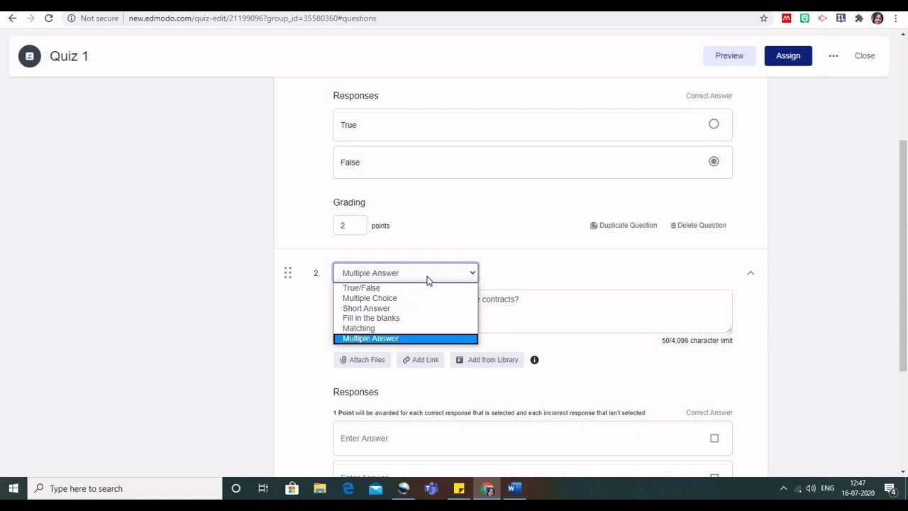
{"action": "left_click", "coordinate": [412, 298]}
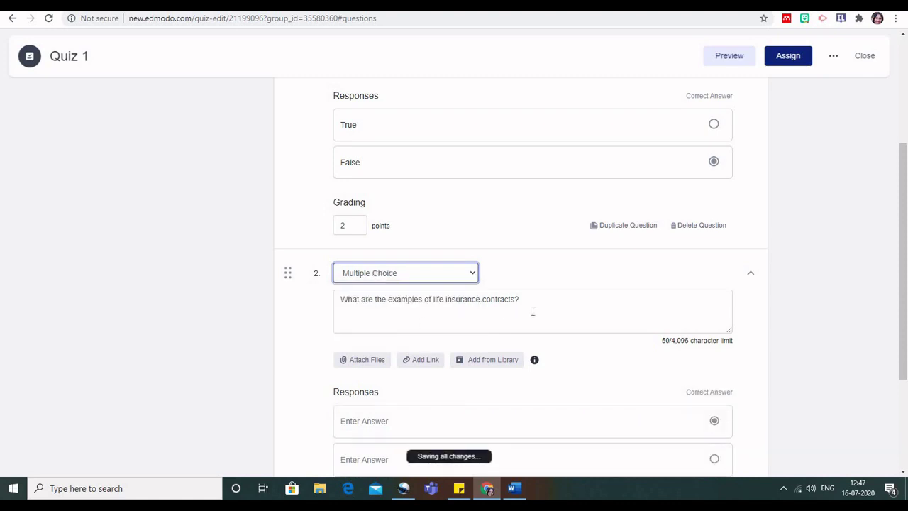
{"action": "scroll", "coordinate": [373, 283], "scroll_direction": "down", "scroll_amount": 1}
{"action": "left_click_drag", "start_coordinate": [361, 274], "coordinate": [455, 274]}
{"action": "type", "text": "is the life"}
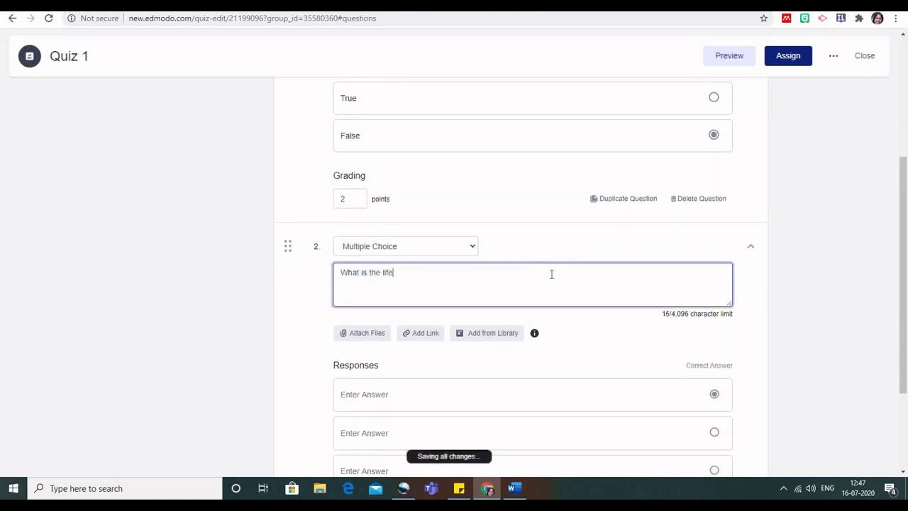
{"action": "type", "text": " example of life insurance?"}
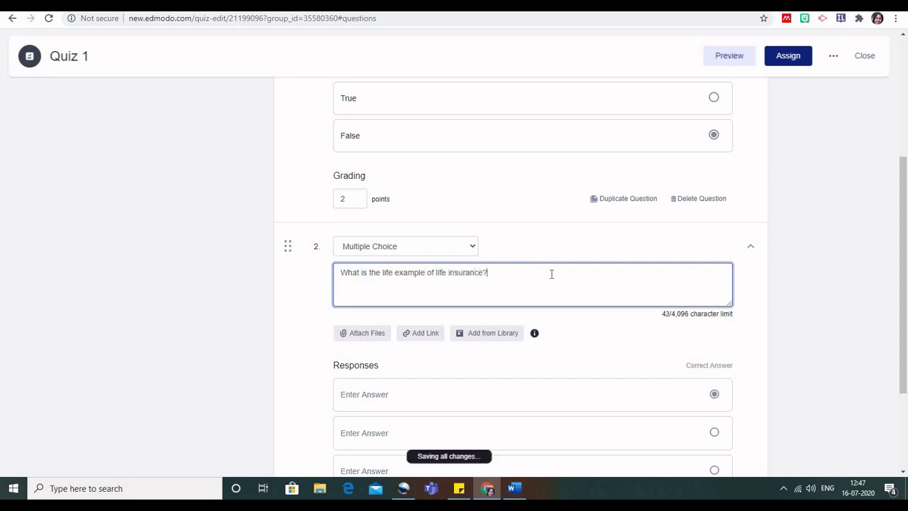
Give question 2 choices Term, Fire, Health, with Term correct and 2 points, then add question 3.
{"action": "scroll", "coordinate": [496, 284], "scroll_direction": "down", "scroll_amount": 1}
{"action": "left_click", "coordinate": [419, 312]}
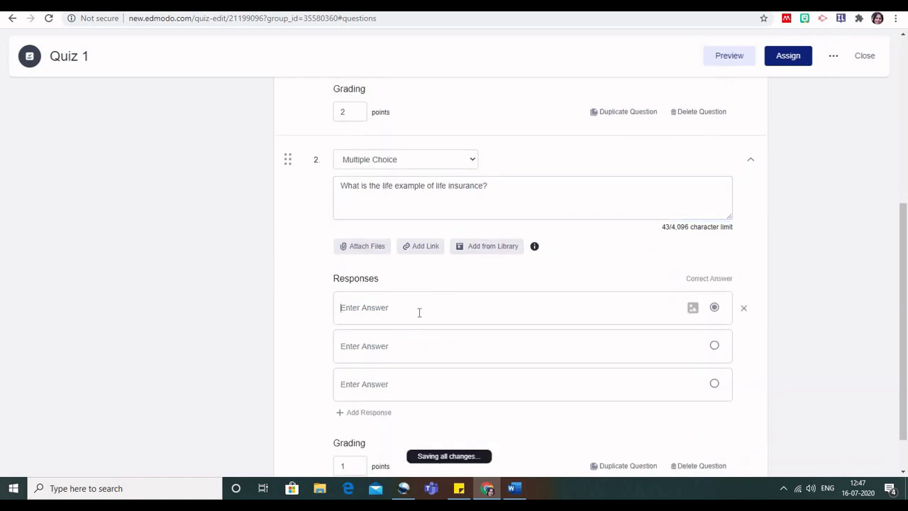
{"action": "type", "text": "Term"}
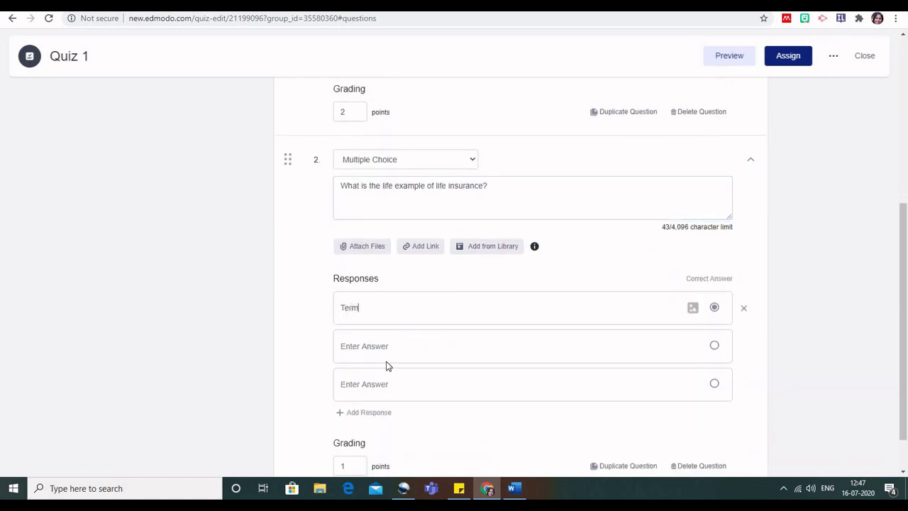
{"action": "left_click", "coordinate": [385, 359]}
{"action": "type", "text": "Fire"}
{"action": "left_click", "coordinate": [358, 388]}
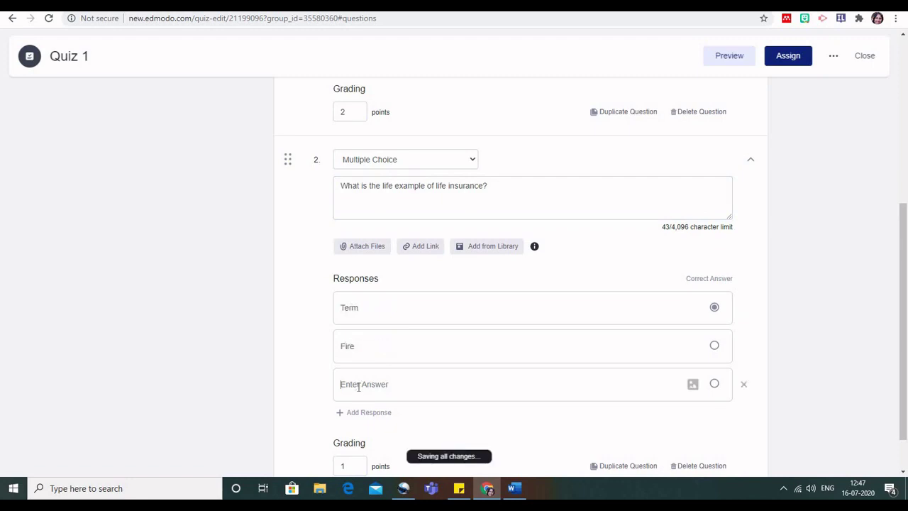
{"action": "type", "text": "Health"}
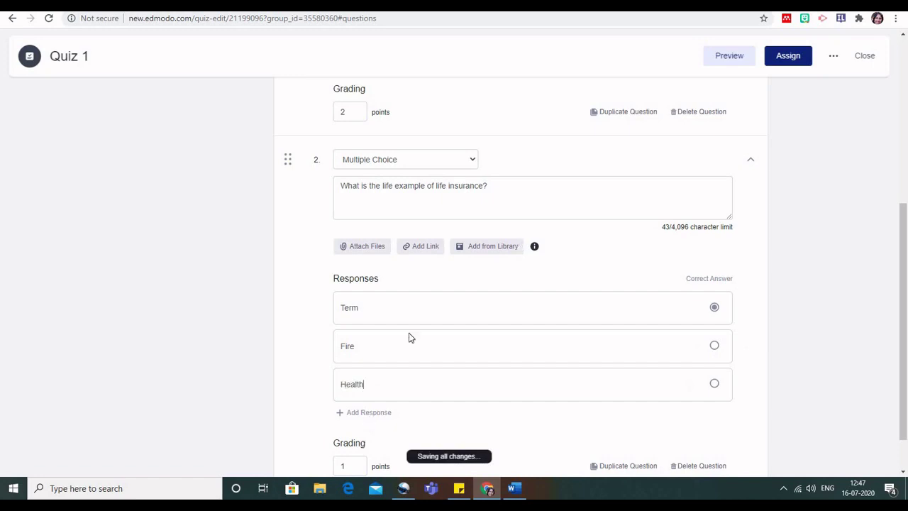
{"action": "left_click", "coordinate": [715, 308]}
{"action": "scroll", "coordinate": [714, 314], "scroll_direction": "down", "scroll_amount": 2}
{"action": "left_click", "coordinate": [355, 414]}
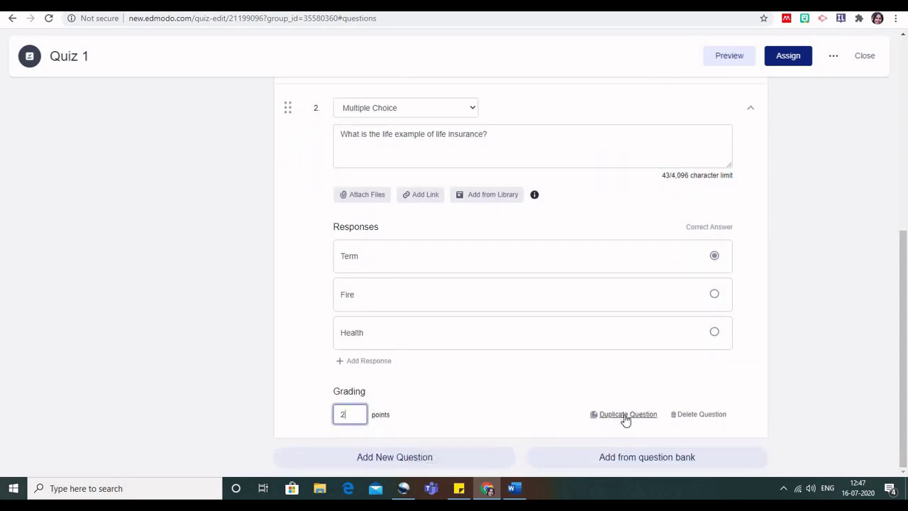
{"action": "left_click", "coordinate": [398, 466]}
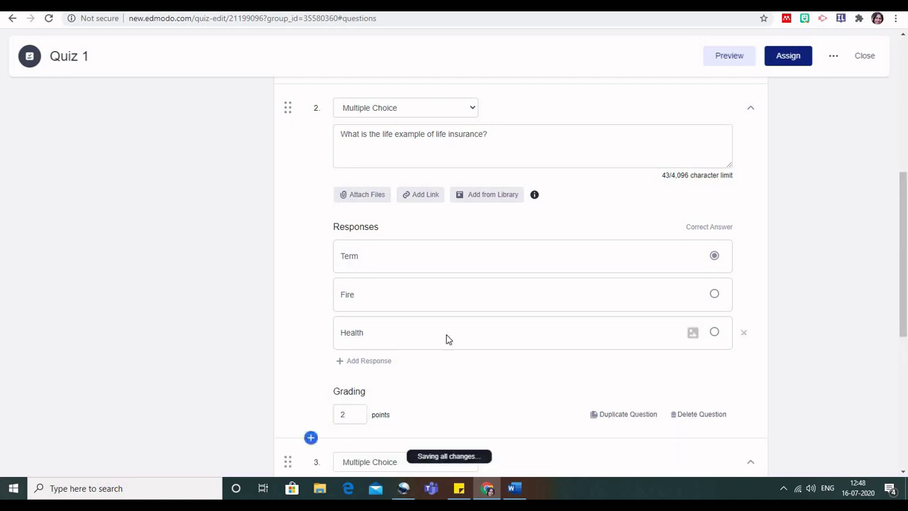
{"action": "scroll", "coordinate": [447, 334], "scroll_direction": "down", "scroll_amount": 4}
Make question 3 Fill in the blanks with the text '1._,3._,5._'.
{"action": "left_click", "coordinate": [472, 162]}
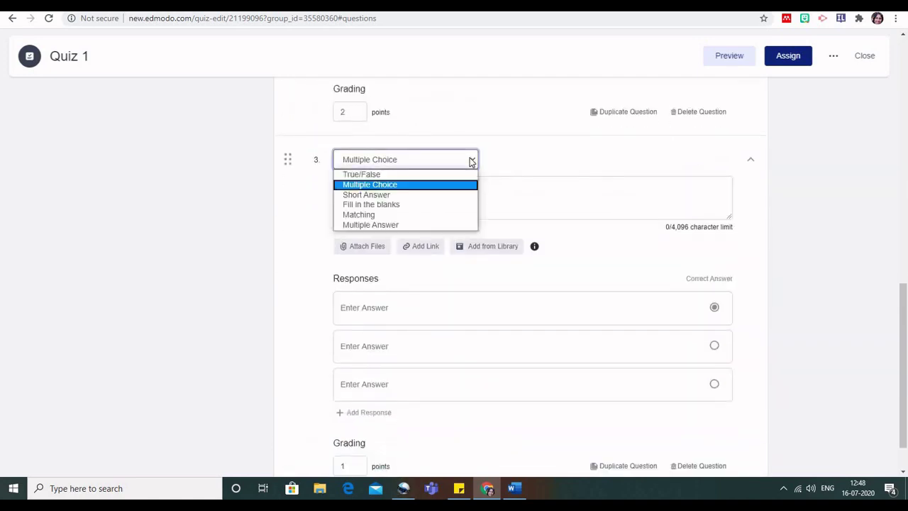
{"action": "left_click", "coordinate": [393, 204]}
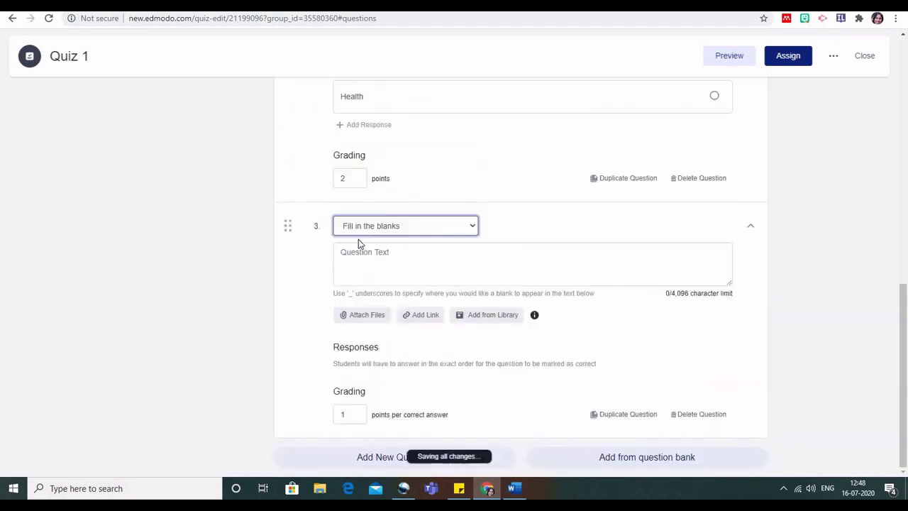
{"action": "left_click", "coordinate": [417, 265]}
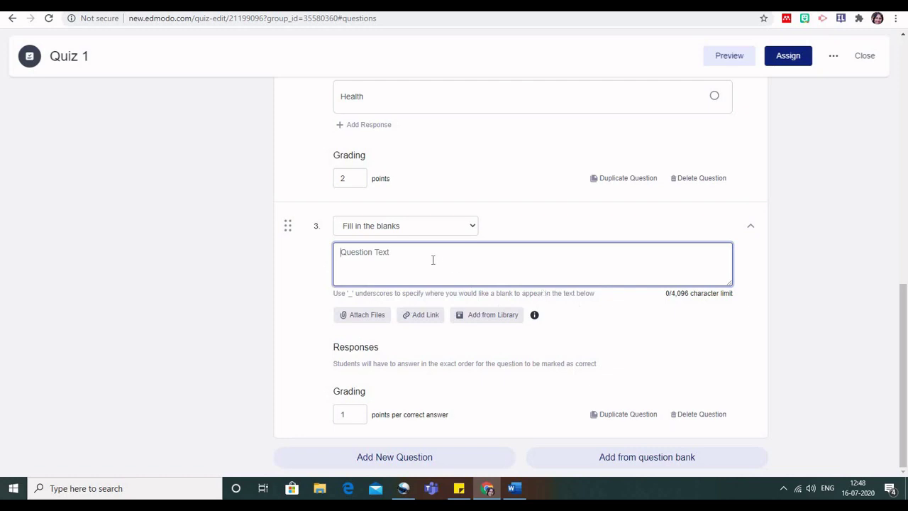
{"action": "type", "text": "1"}
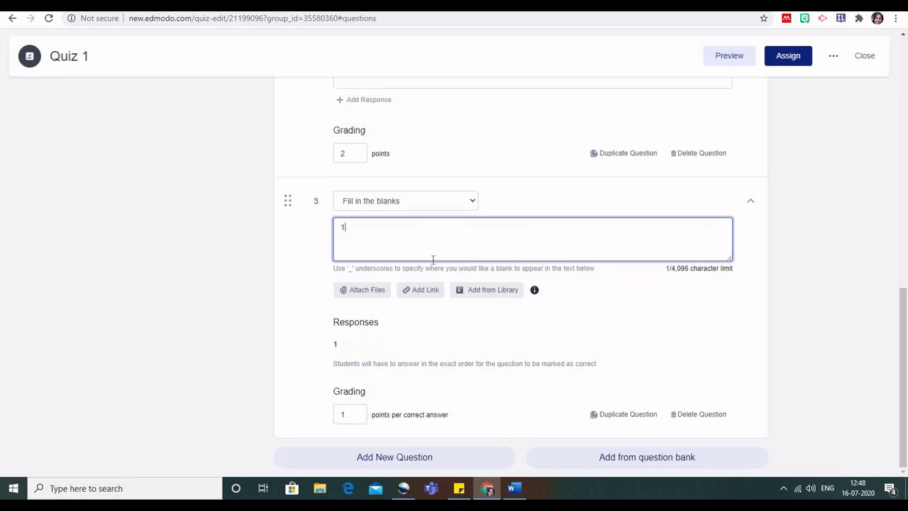
{"action": "type", "text": "."}
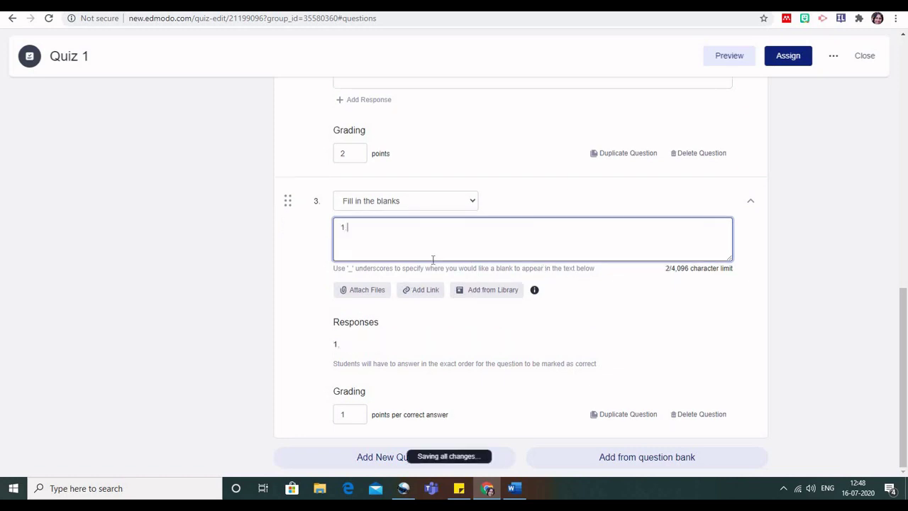
{"action": "type", "text": "_"}
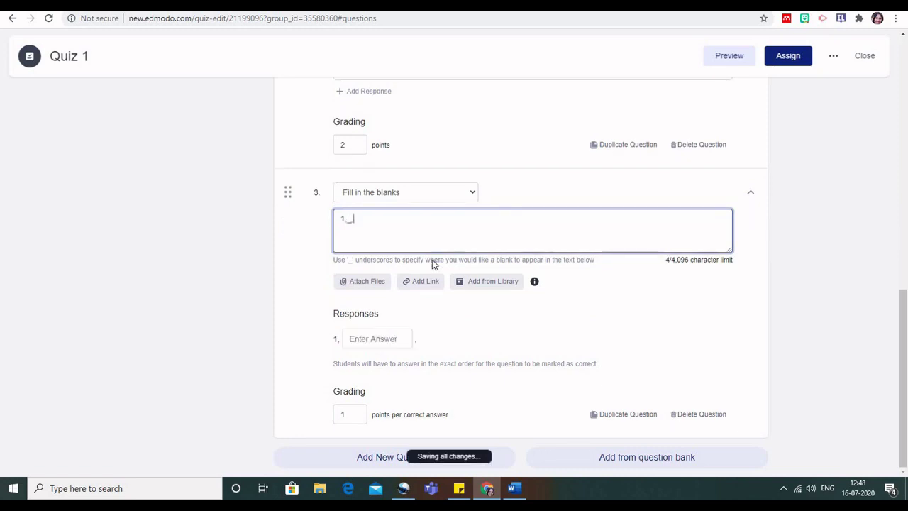
{"action": "type", "text": ",3,_,5,"}
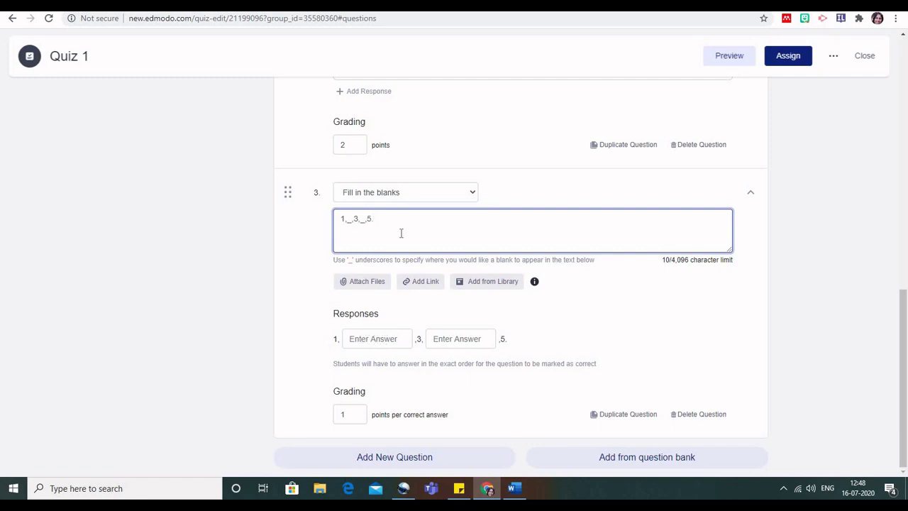
{"action": "type", "text": "_"}
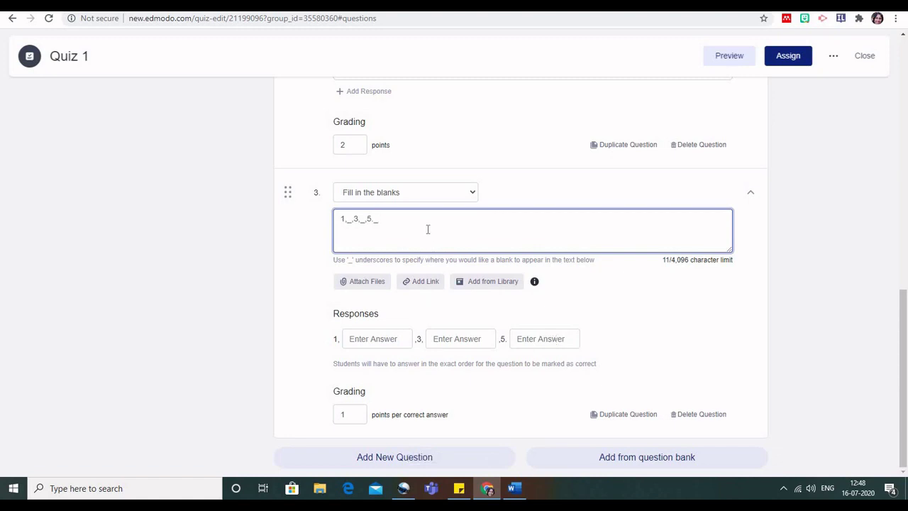
Enter blank answers 2, 4 and 6, worth 3 points per correct answer.
{"action": "left_click", "coordinate": [367, 338]}
{"action": "type", "text": "2"}
{"action": "left_click", "coordinate": [462, 340]}
{"action": "type", "text": "4"}
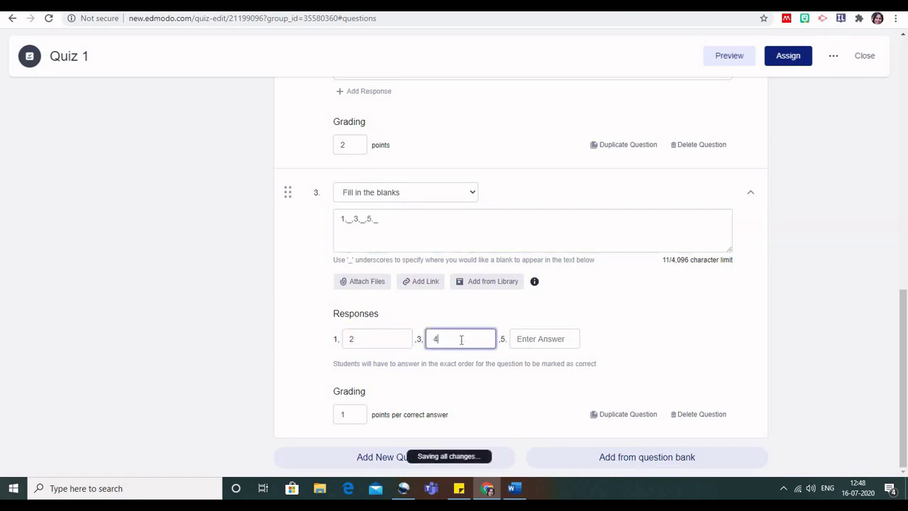
{"action": "left_click", "coordinate": [563, 340]}
{"action": "type", "text": "6"}
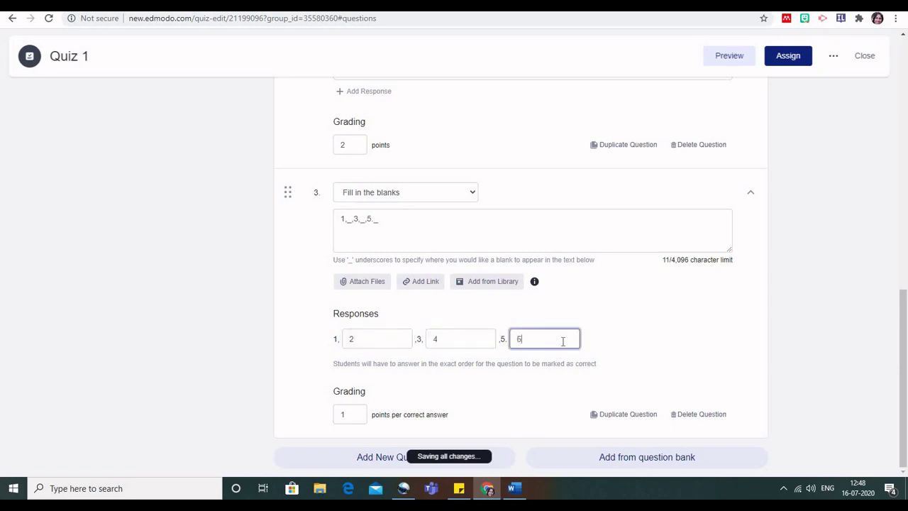
{"action": "left_click", "coordinate": [364, 415]}
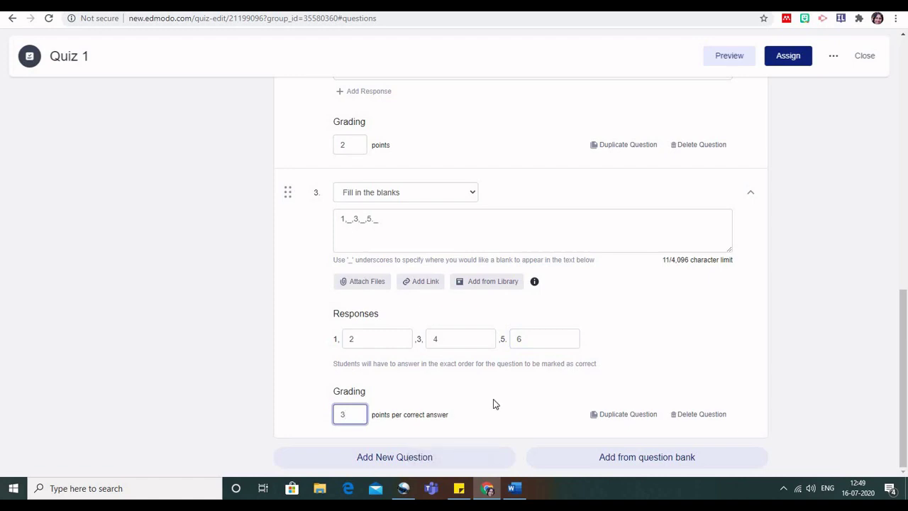
{"action": "left_click", "coordinate": [419, 459]}
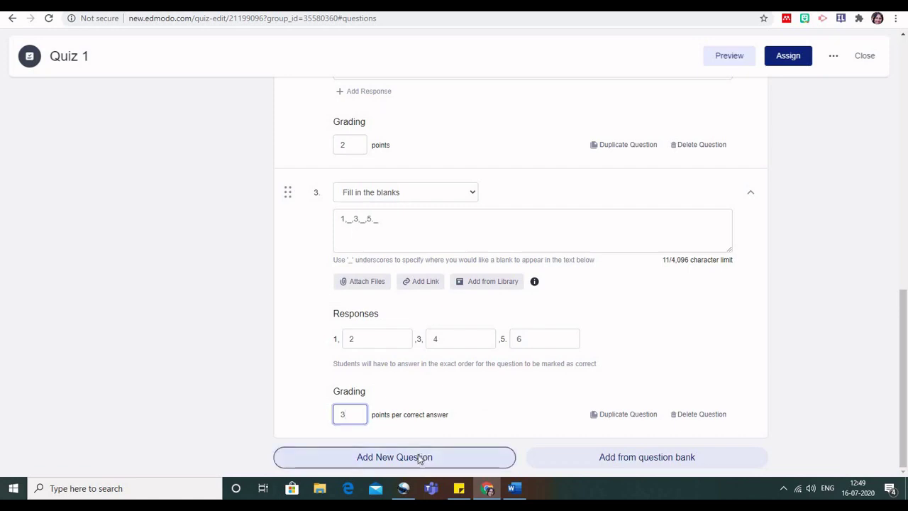
Add question 4 as a Matching question with the prompt 'Identify the regulators'.
{"action": "left_click", "coordinate": [418, 459]}
{"action": "left_click", "coordinate": [345, 456]}
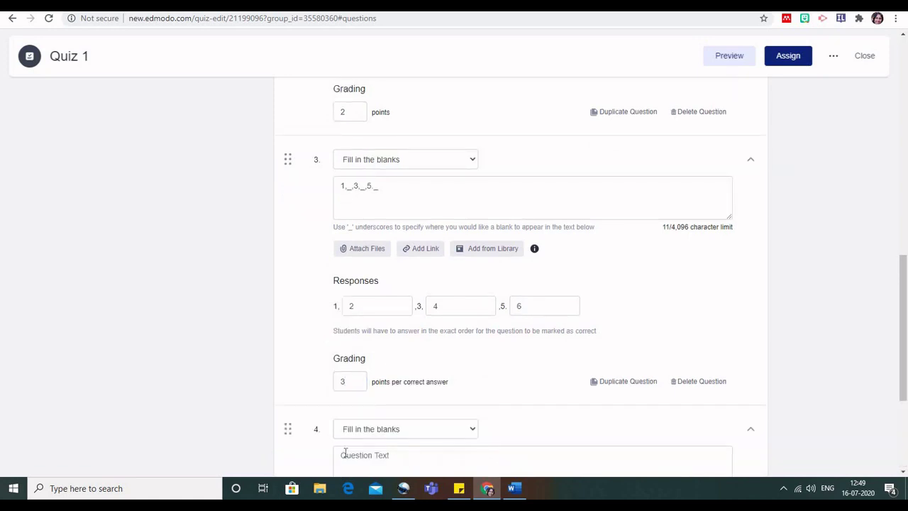
{"action": "scroll", "coordinate": [483, 348], "scroll_direction": "down", "scroll_amount": 3}
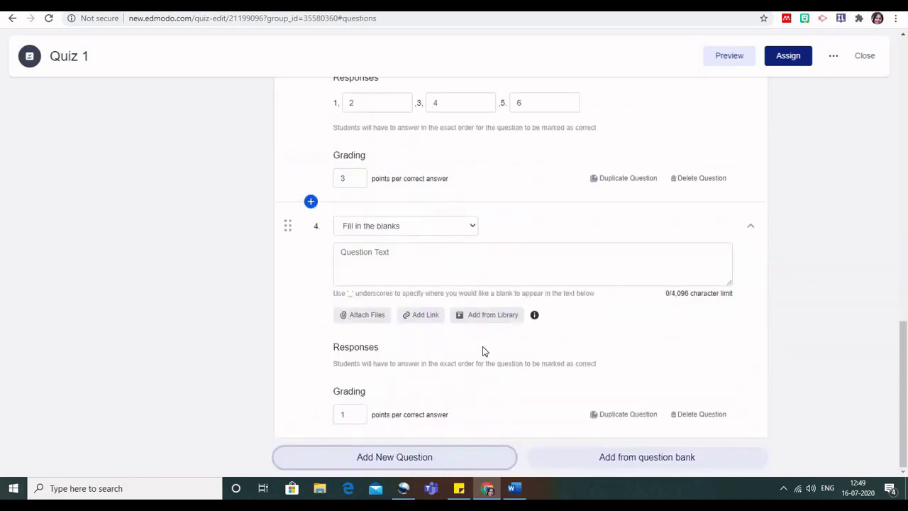
{"action": "left_click", "coordinate": [472, 225]}
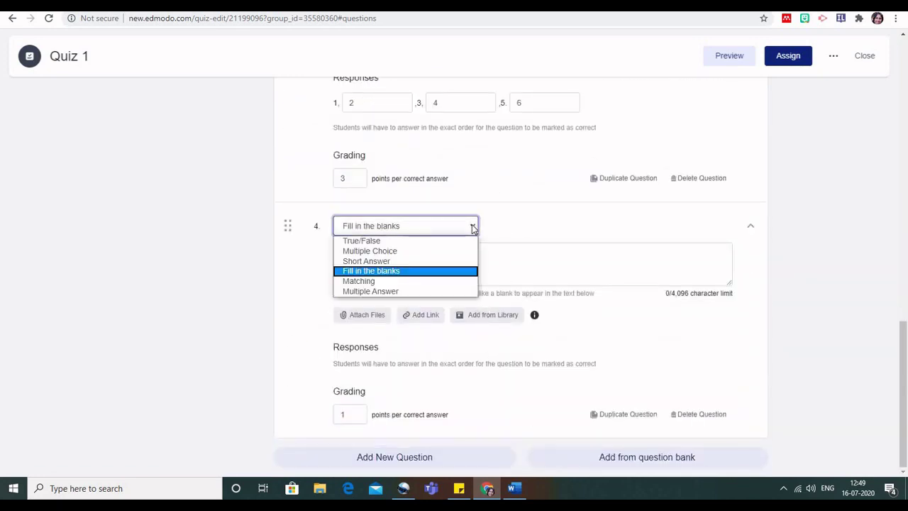
{"action": "left_click", "coordinate": [402, 281]}
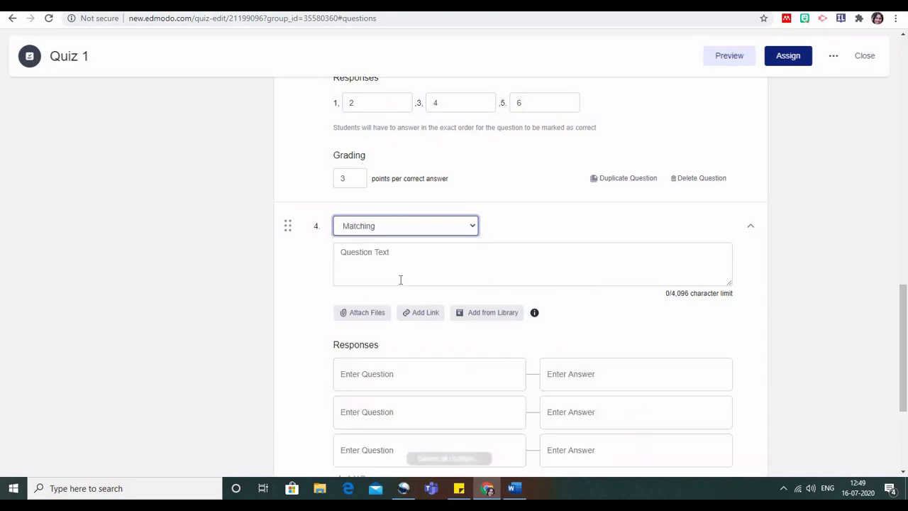
{"action": "left_click", "coordinate": [401, 271]}
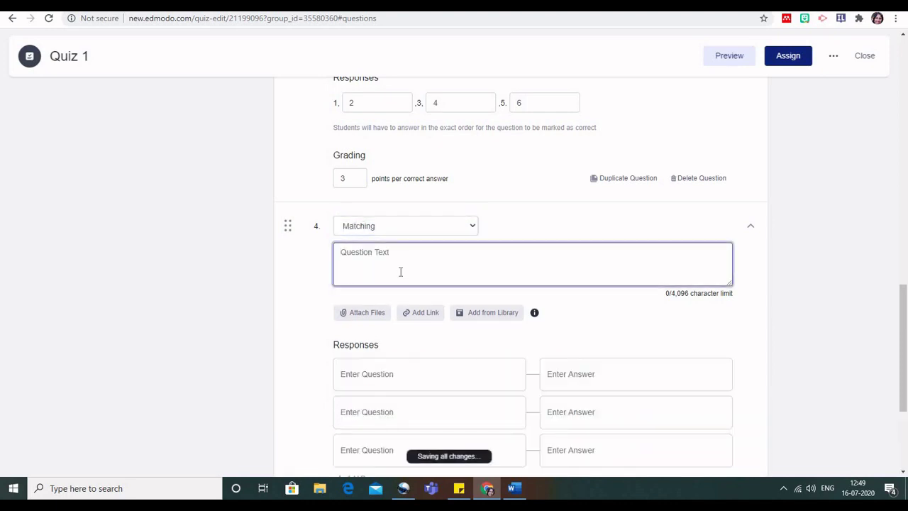
{"action": "type", "text": "I"}
{"action": "key", "text": "BackSpace"}
{"action": "type", "text": "Identifyuthe regulators"}
Enter the items to match: Banking, Secondary market and insurance.
{"action": "left_click", "coordinate": [399, 377]}
{"action": "type", "text": "Banking"}
{"action": "left_click", "coordinate": [375, 409]}
{"action": "type", "text": "Secondary market"}
{"action": "left_click", "coordinate": [366, 451]}
{"action": "type", "text": "insurance"}
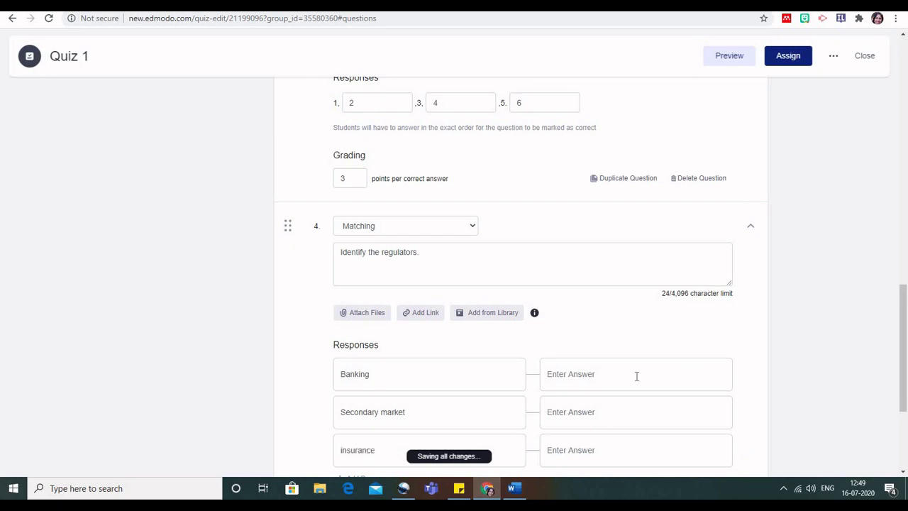
Enter matches RBI, SEBI and IRDA, and make question 4 worth 3 points.
{"action": "left_click", "coordinate": [636, 376]}
{"action": "scroll", "coordinate": [637, 375], "scroll_direction": "down", "scroll_amount": 2}
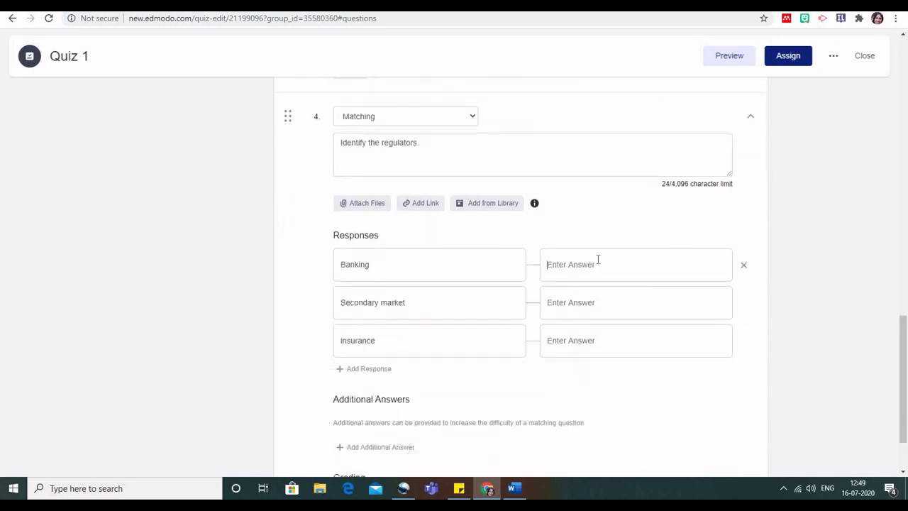
{"action": "type", "text": "RBO"}
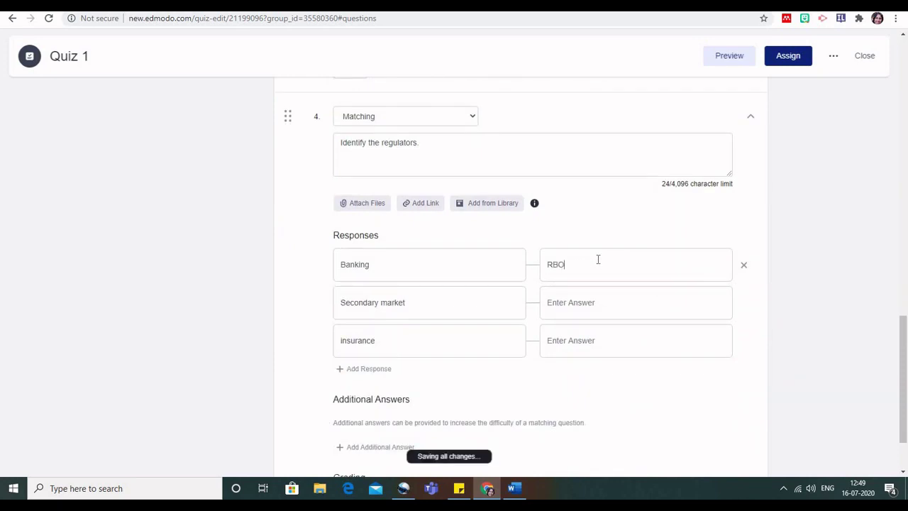
{"action": "left_click", "coordinate": [577, 301]}
{"action": "type", "text": "SEBI"}
{"action": "left_click", "coordinate": [564, 341]}
{"action": "type", "text": "IRDA"}
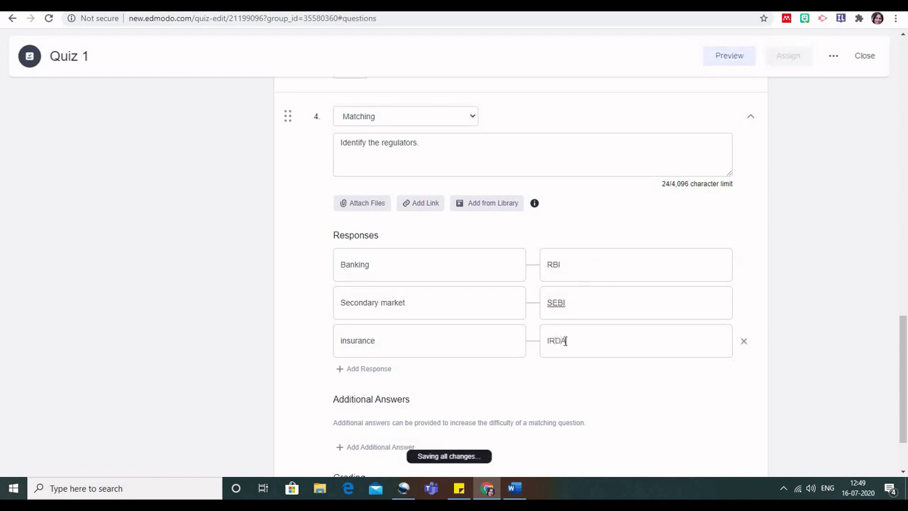
{"action": "left_click", "coordinate": [618, 400]}
{"action": "scroll", "coordinate": [618, 399], "scroll_direction": "down", "scroll_amount": 1}
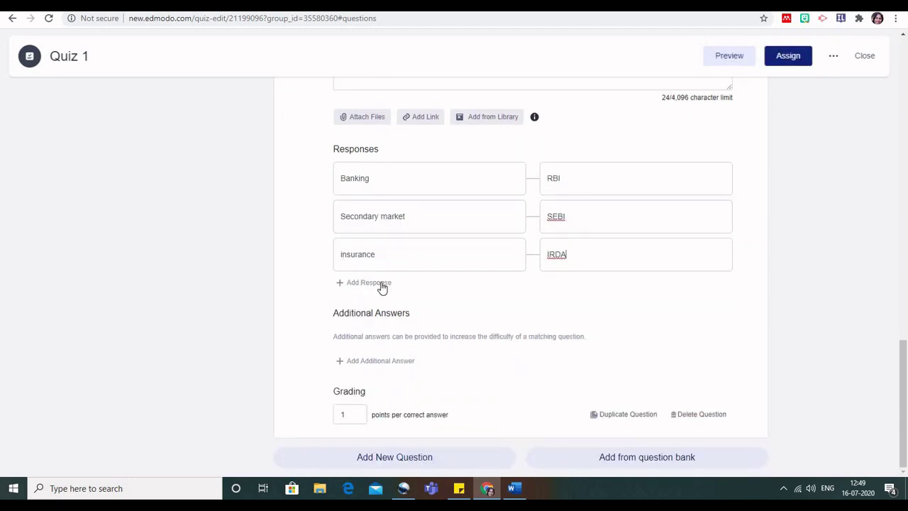
{"action": "left_click", "coordinate": [357, 412]}
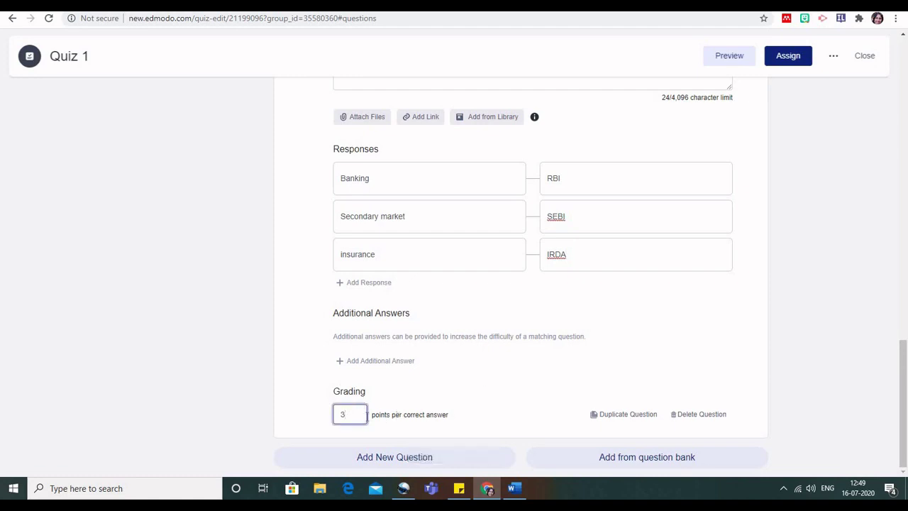
{"action": "scroll", "coordinate": [494, 312], "scroll_direction": "up", "scroll_amount": 1}
{"action": "scroll", "coordinate": [494, 312], "scroll_direction": "down", "scroll_amount": 1}
{"action": "scroll", "coordinate": [493, 312], "scroll_direction": "up", "scroll_amount": 7}
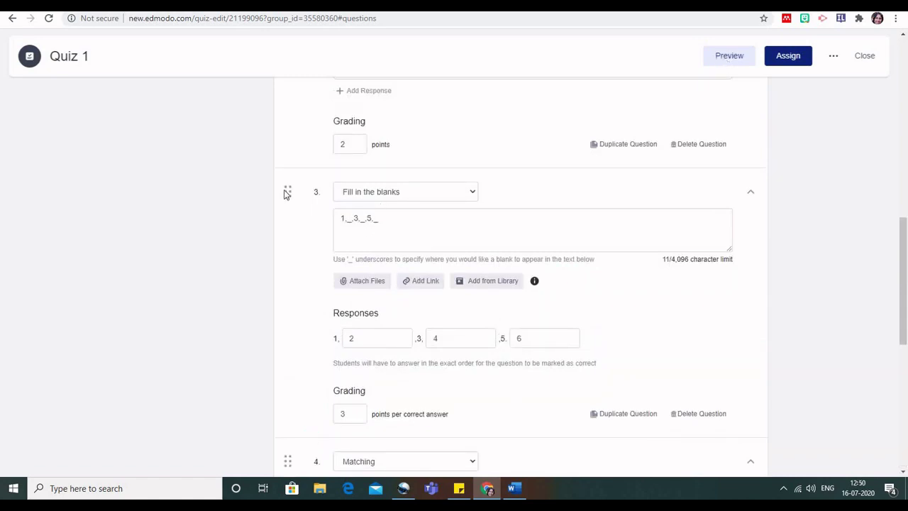
Collapse and re-expand question 3, then preview Quiz 1 as a student.
{"action": "left_click_drag", "start_coordinate": [289, 191], "coordinate": [281, 199]}
{"action": "left_click", "coordinate": [752, 195]}
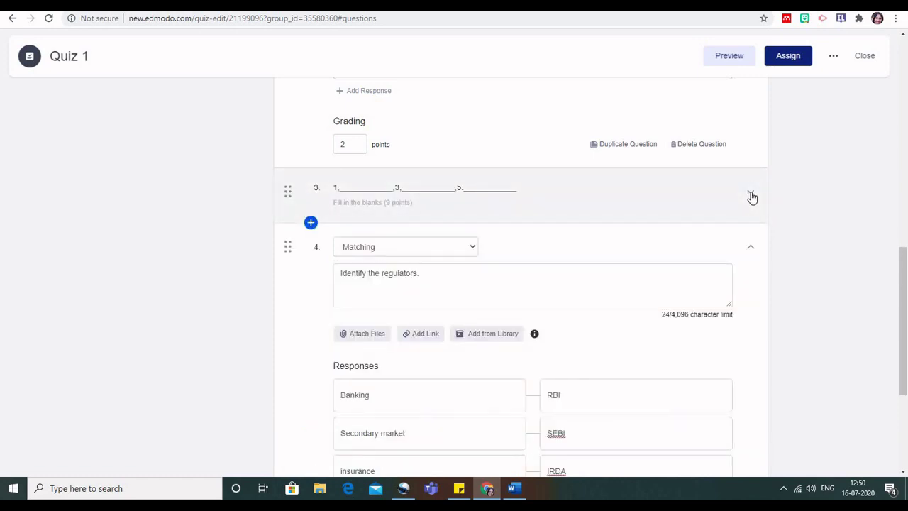
{"action": "left_click", "coordinate": [752, 196]}
{"action": "left_click", "coordinate": [727, 62]}
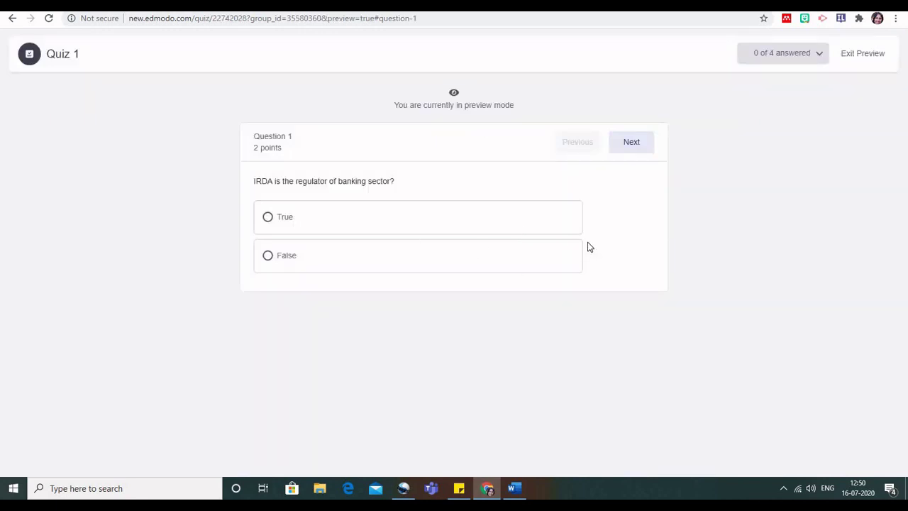
In the preview, answer True for question 1, Term for question 2, and 2, 4, 6 for question 3.
{"action": "left_click", "coordinate": [268, 220]}
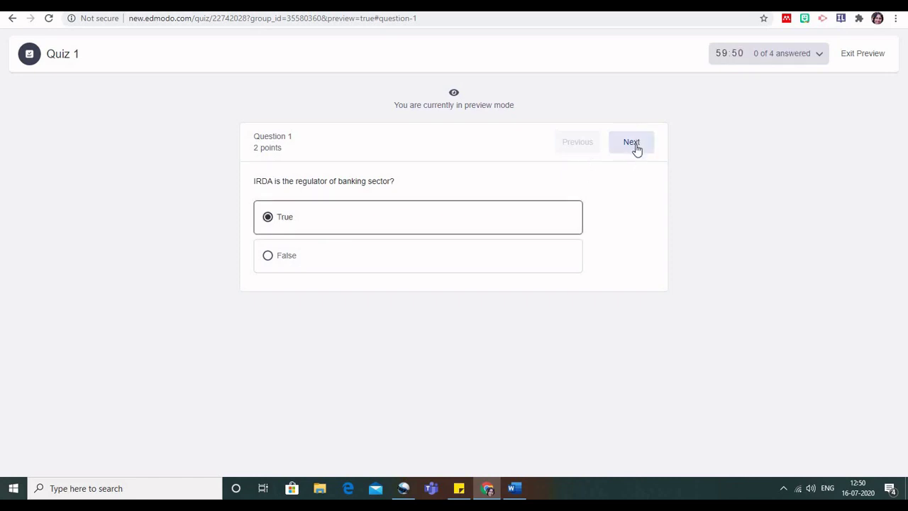
{"action": "left_click", "coordinate": [633, 148]}
{"action": "left_click", "coordinate": [631, 144]}
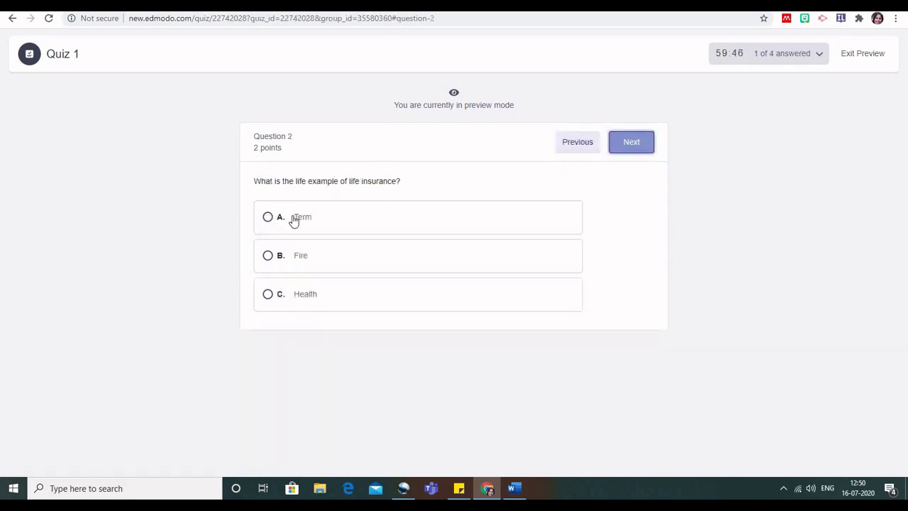
{"action": "left_click", "coordinate": [268, 218]}
{"action": "left_click", "coordinate": [626, 149]}
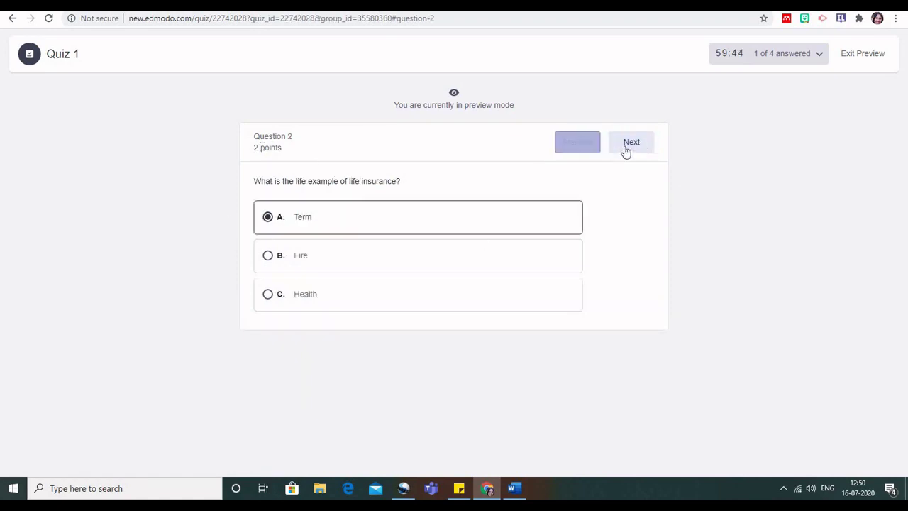
{"action": "left_click", "coordinate": [303, 209]}
{"action": "type", "text": "2"}
{"action": "left_click", "coordinate": [412, 211]}
{"action": "type", "text": "4"}
{"action": "left_click", "coordinate": [293, 239]}
{"action": "type", "text": "6"}
Match Banking–RBI, Secondary market–SEBI, insurance–IRDA in question 4, then exit the preview.
{"action": "left_click", "coordinate": [633, 149]}
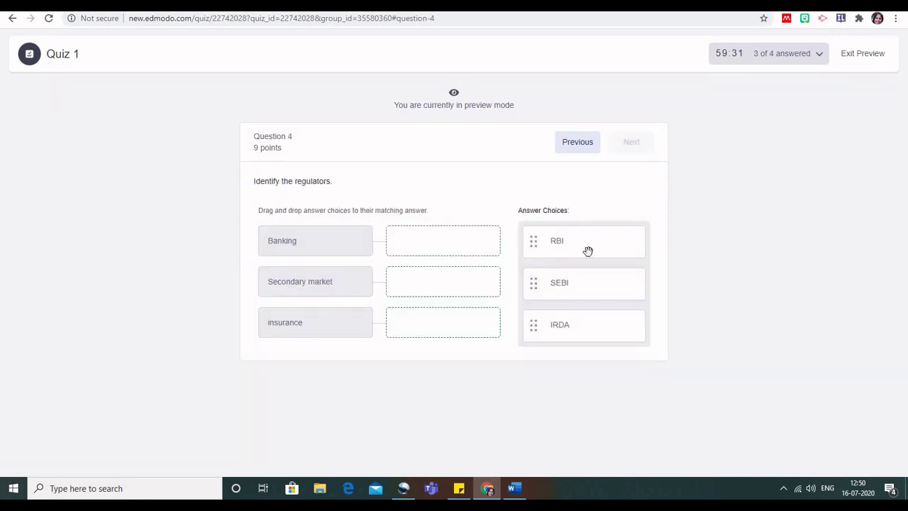
{"action": "left_click_drag", "start_coordinate": [524, 245], "coordinate": [417, 241]}
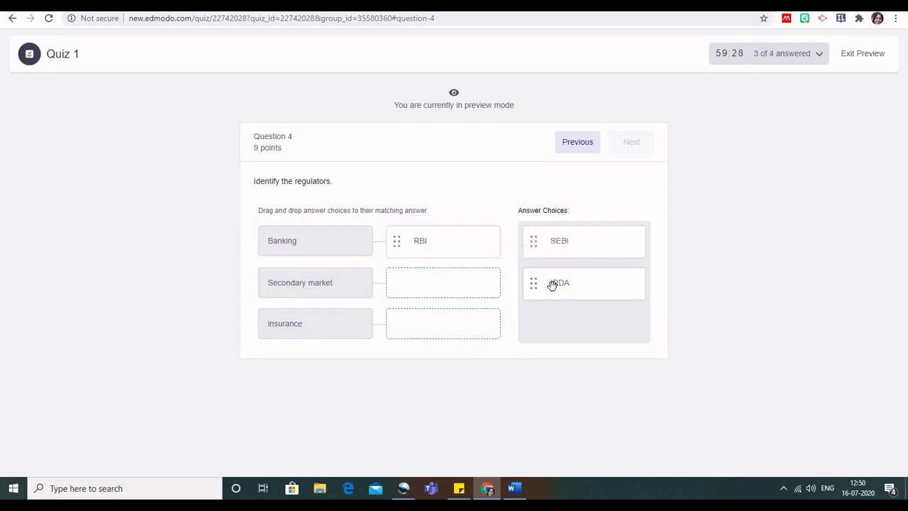
{"action": "left_click_drag", "start_coordinate": [568, 241], "coordinate": [432, 285]}
{"action": "left_click_drag", "start_coordinate": [426, 323], "coordinate": [432, 333]}
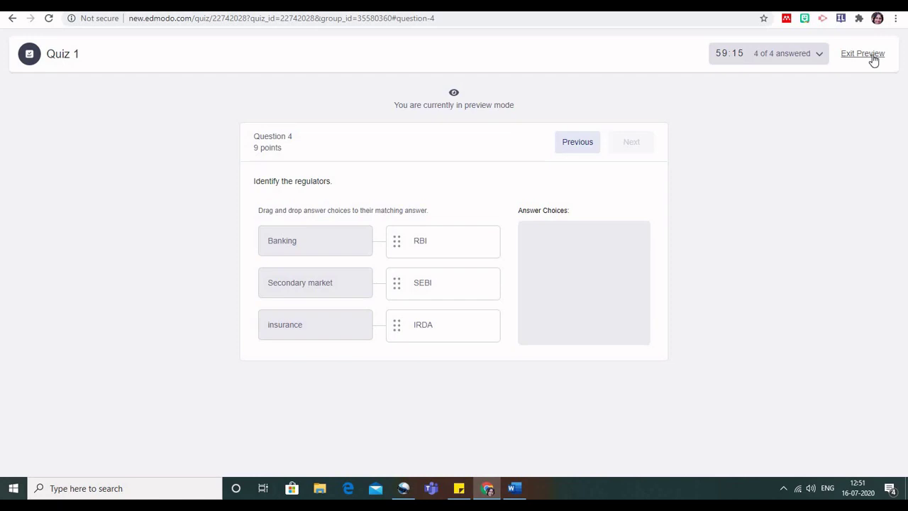
{"action": "left_click", "coordinate": [863, 54]}
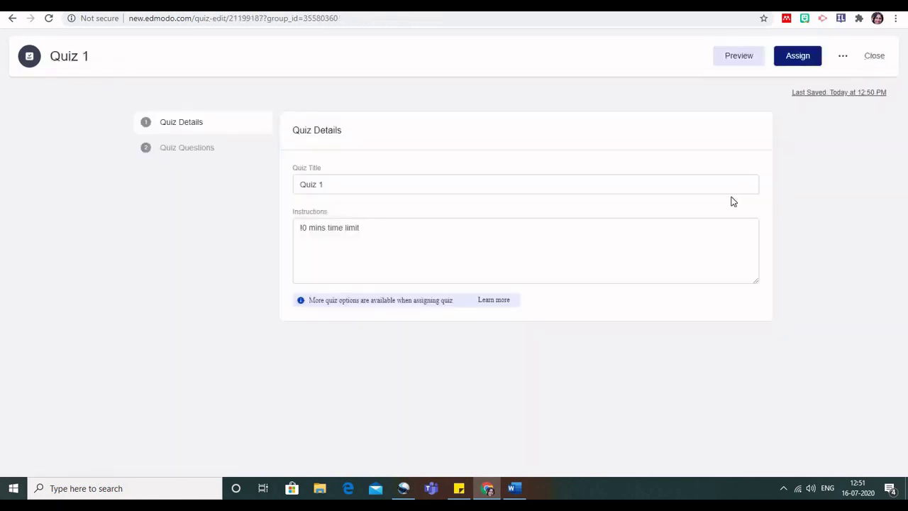
Assign Quiz 1 to demo, due 07/18/2020, locked after due date, 10-minute limit, randomized questions.
{"action": "left_click", "coordinate": [798, 57]}
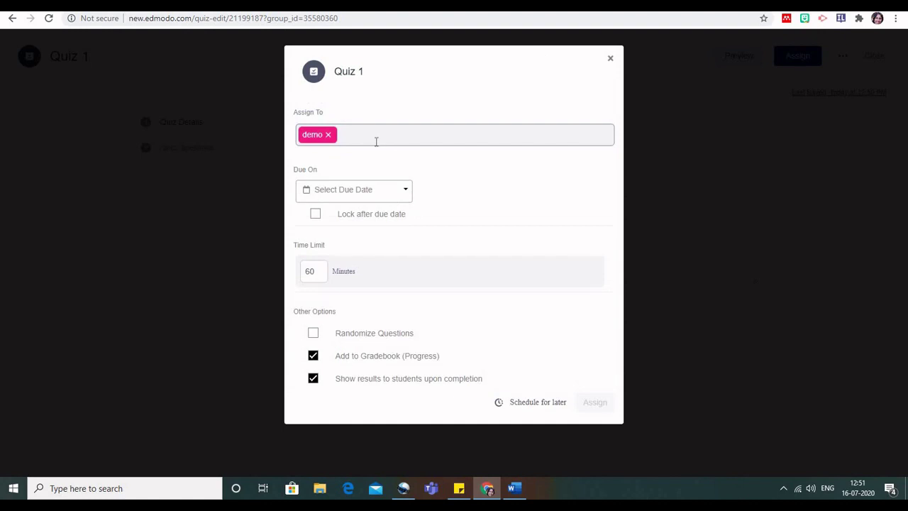
{"action": "left_click", "coordinate": [391, 194]}
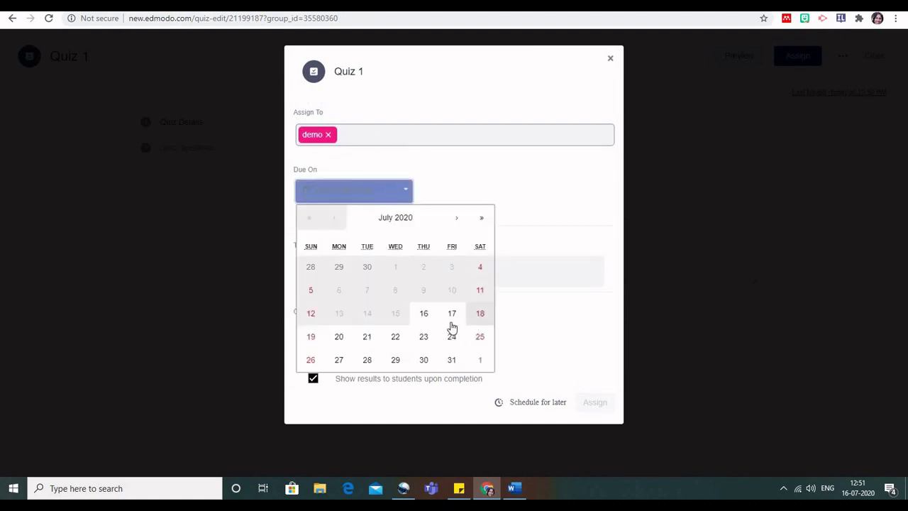
{"action": "left_click", "coordinate": [480, 317]}
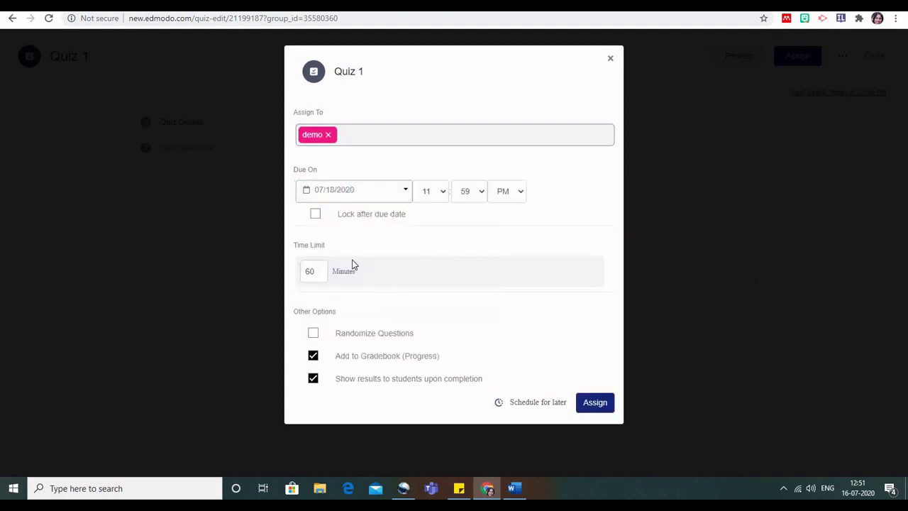
{"action": "left_click", "coordinate": [316, 214]}
{"action": "left_click", "coordinate": [320, 276]}
{"action": "key", "text": "BackSpace"}
{"action": "key", "text": "BackSpace"}
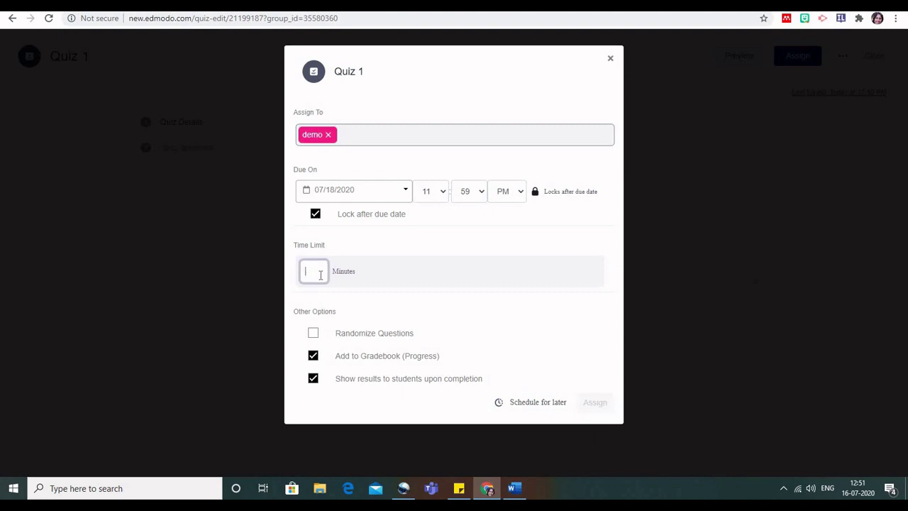
{"action": "type", "text": "10"}
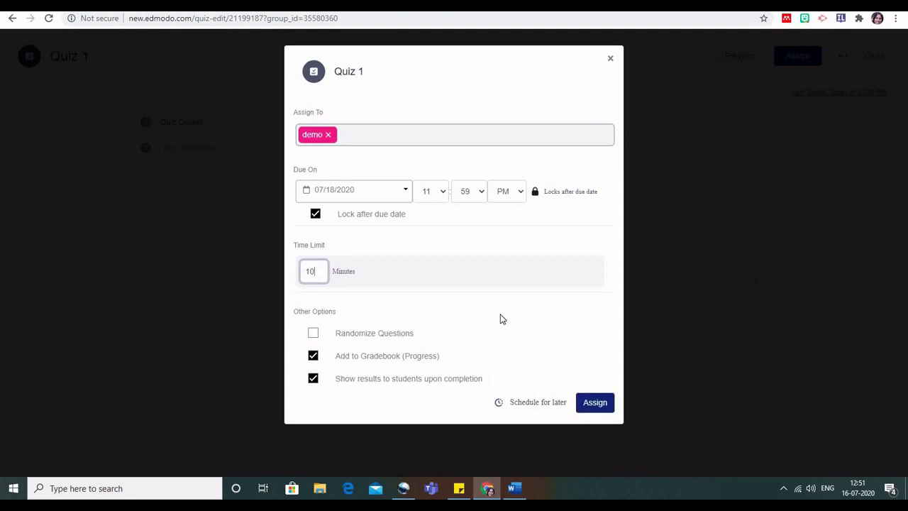
{"action": "left_click", "coordinate": [313, 334]}
{"action": "left_click", "coordinate": [599, 403]}
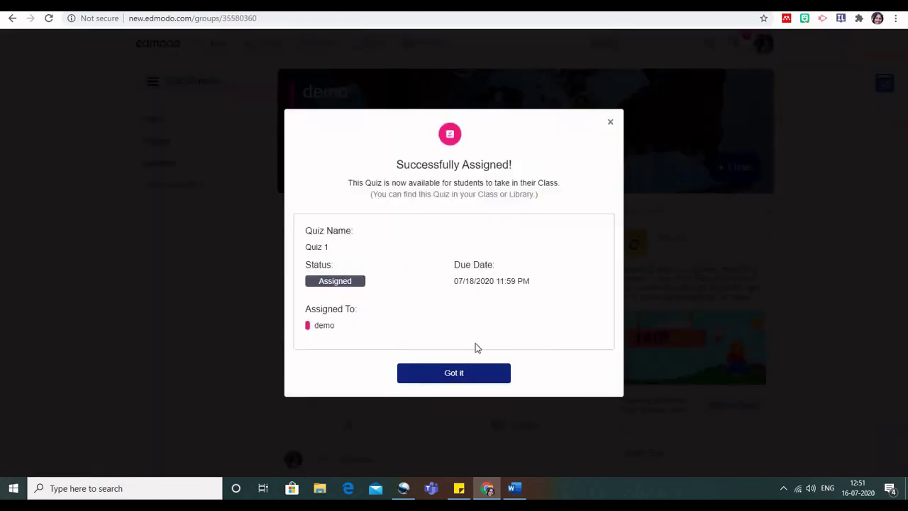
Dismiss the confirmation, view Quiz 1's 0 submissions, and go back to the demo feed.
{"action": "left_click", "coordinate": [461, 377]}
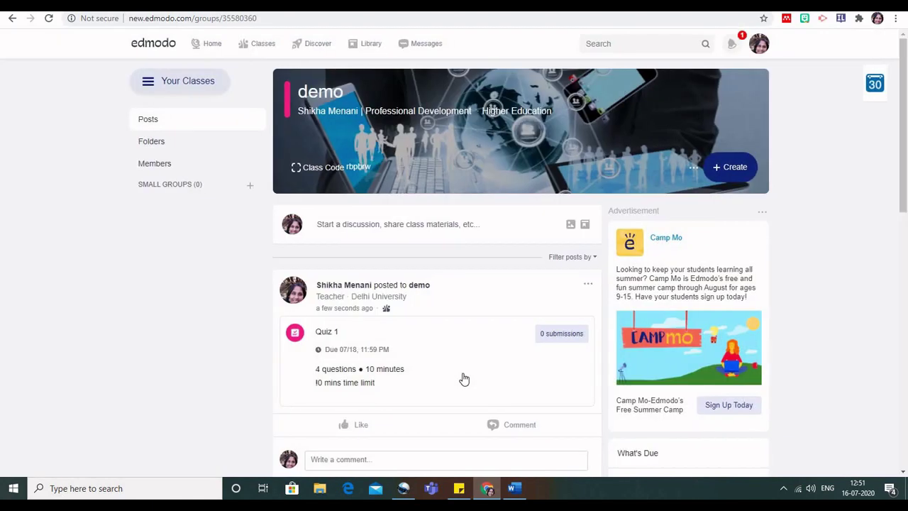
{"action": "scroll", "coordinate": [462, 377], "scroll_direction": "down", "scroll_amount": 3}
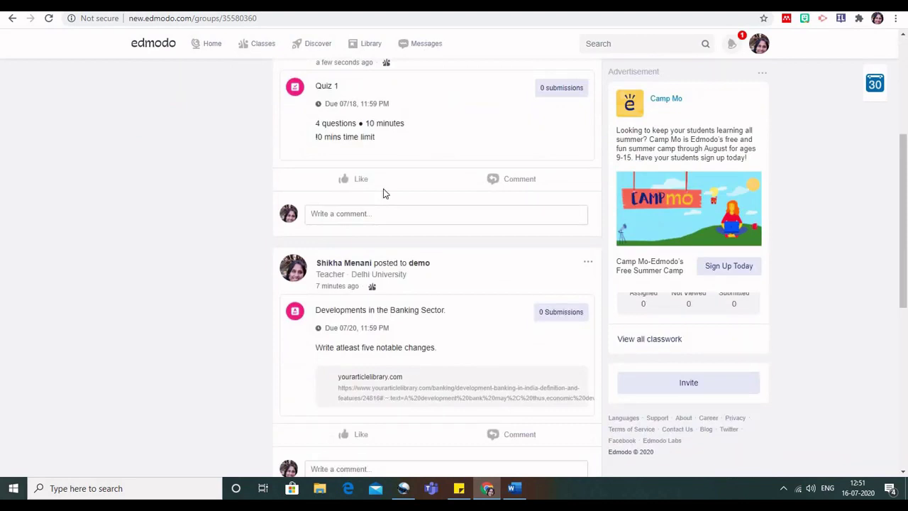
{"action": "scroll", "coordinate": [415, 122], "scroll_direction": "up", "scroll_amount": 2}
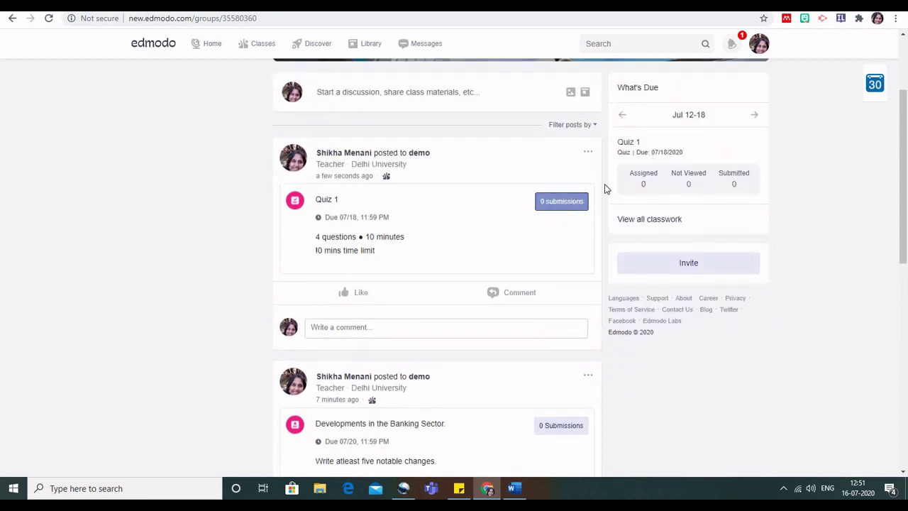
{"action": "left_click", "coordinate": [568, 202]}
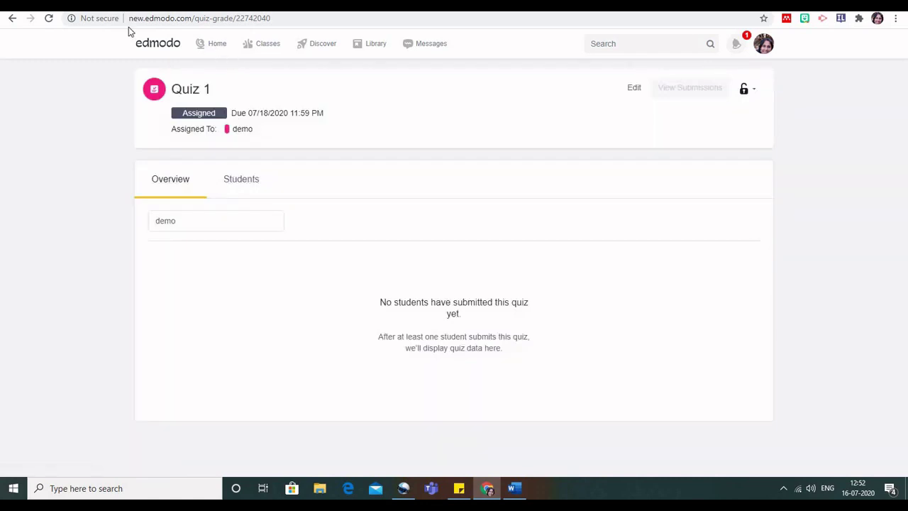
{"action": "mouse_move", "coordinate": [267, 50]}
{"action": "left_click", "coordinate": [12, 18]}
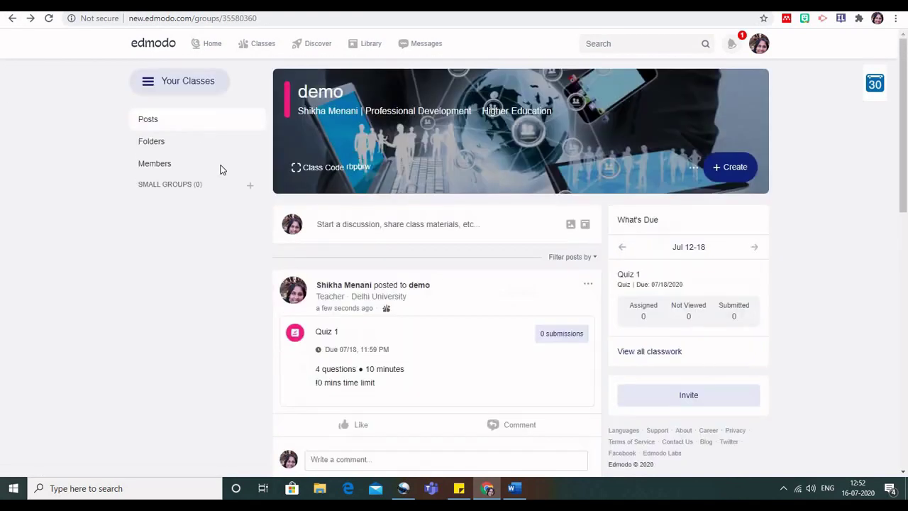
{"action": "left_click", "coordinate": [734, 170]}
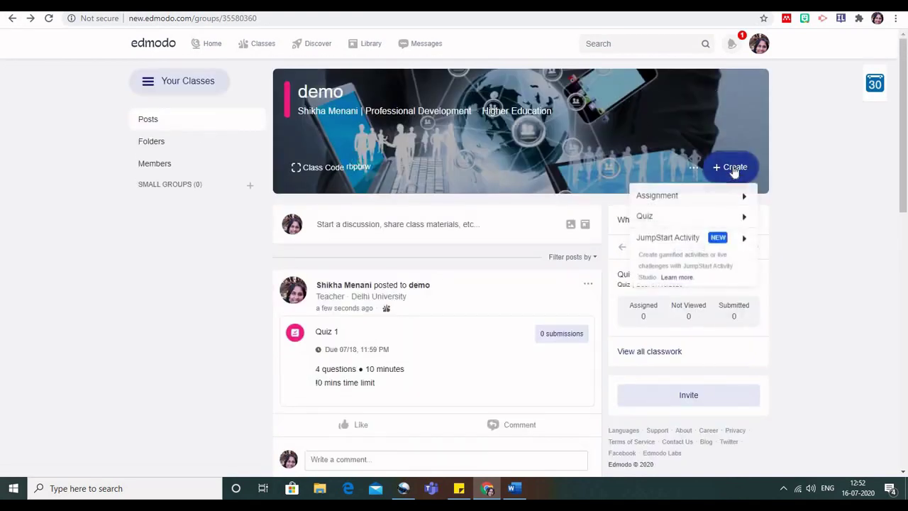
{"action": "mouse_move", "coordinate": [675, 237]}
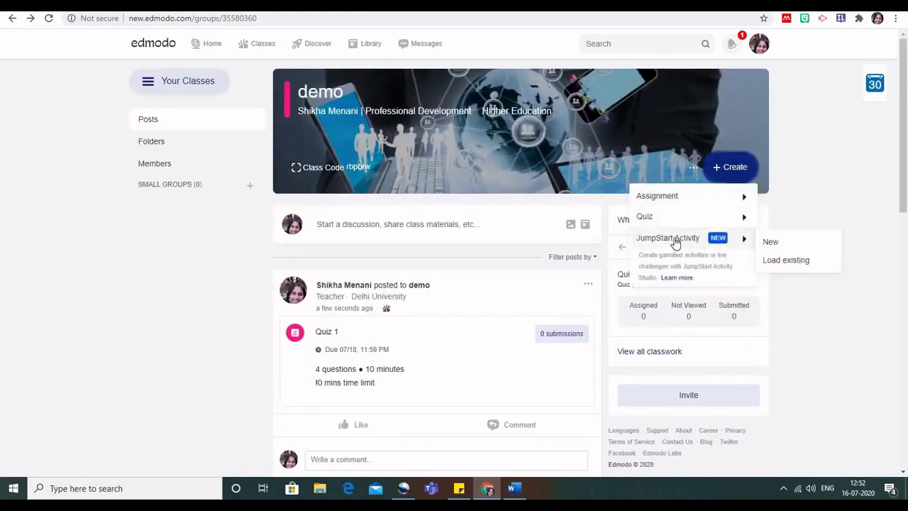
{"action": "left_click", "coordinate": [777, 243]}
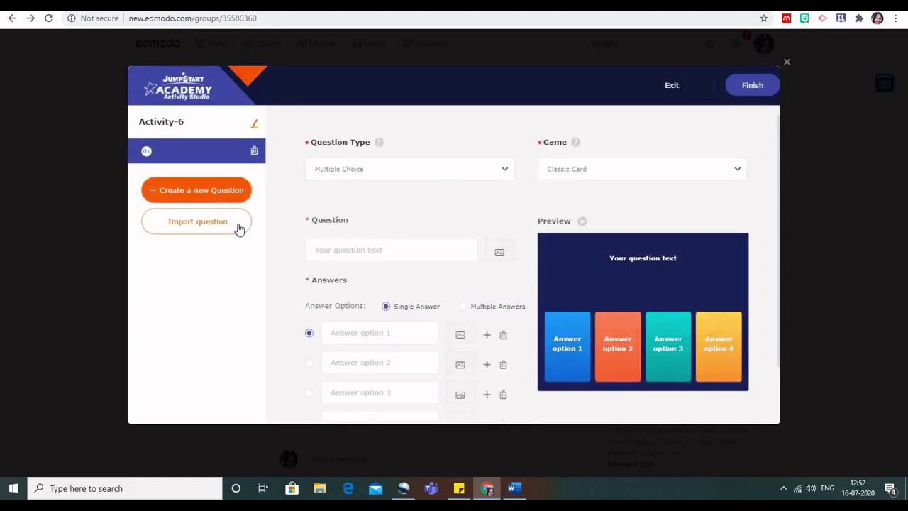
{"action": "left_click", "coordinate": [199, 192]}
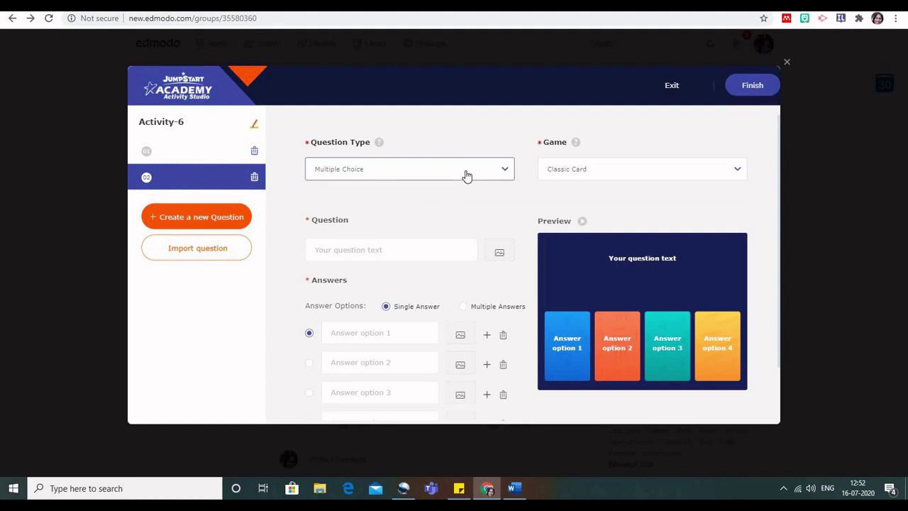
{"action": "left_click", "coordinate": [788, 63]}
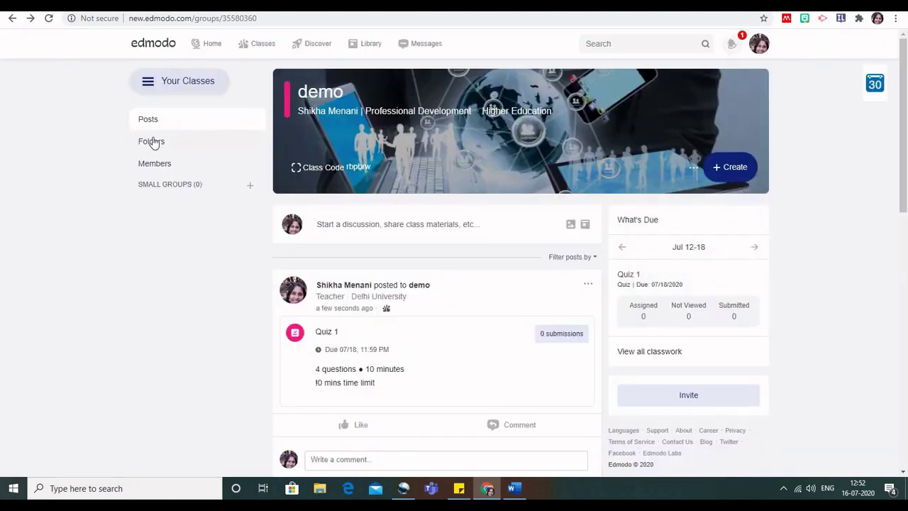
View the demo class's Members, then go to Classes and open FMI.
{"action": "left_click", "coordinate": [154, 164]}
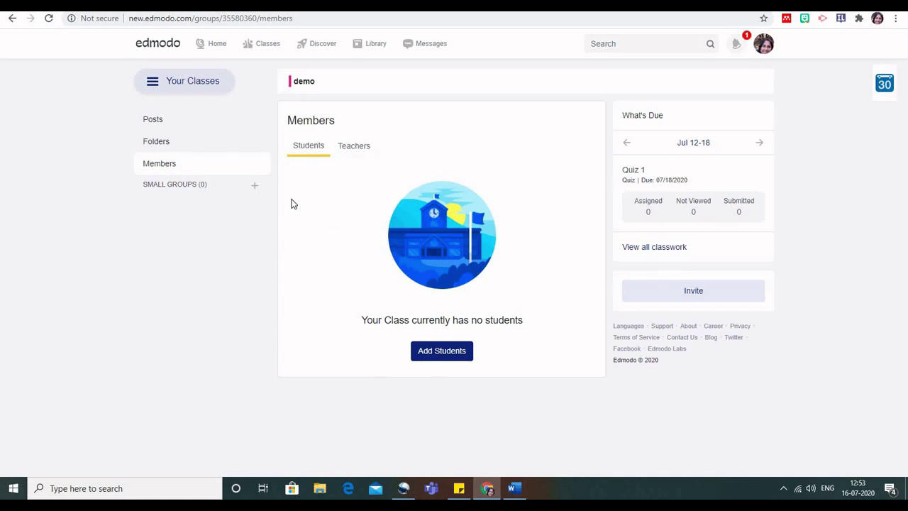
{"action": "mouse_move", "coordinate": [266, 46]}
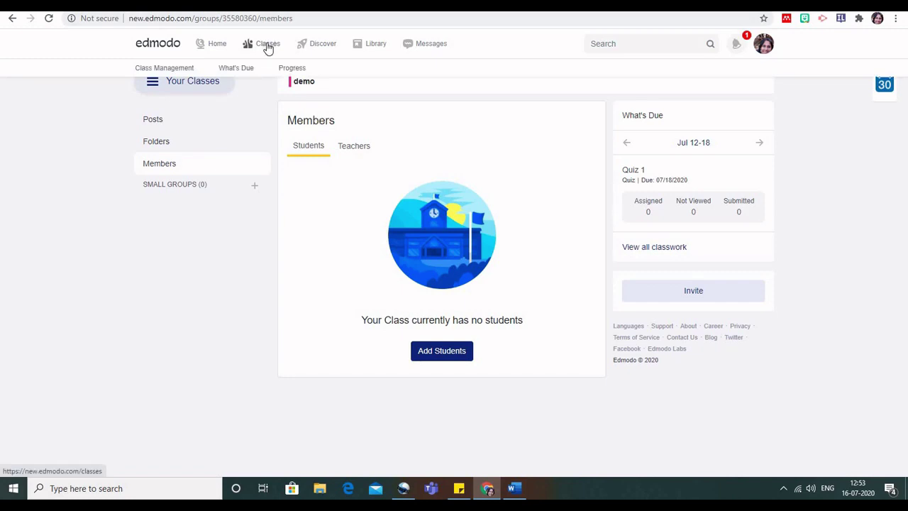
{"action": "left_click", "coordinate": [268, 48]}
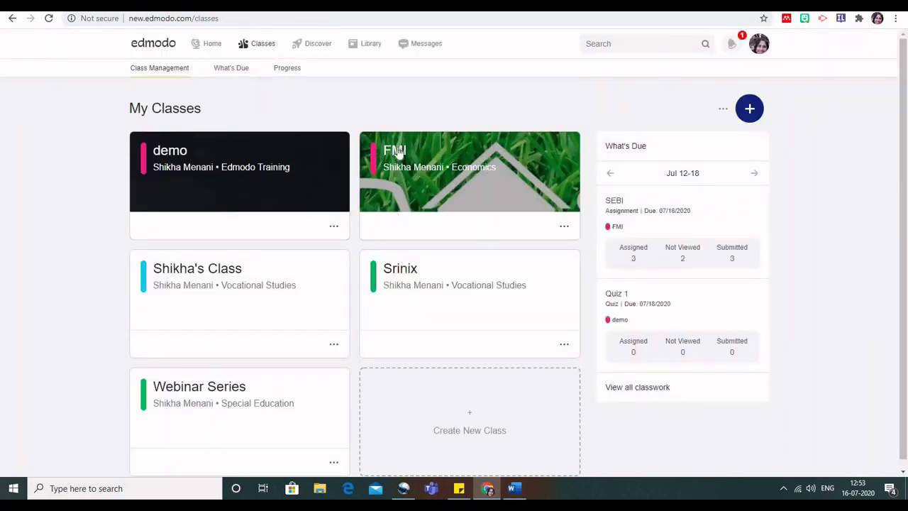
{"action": "left_click", "coordinate": [398, 150]}
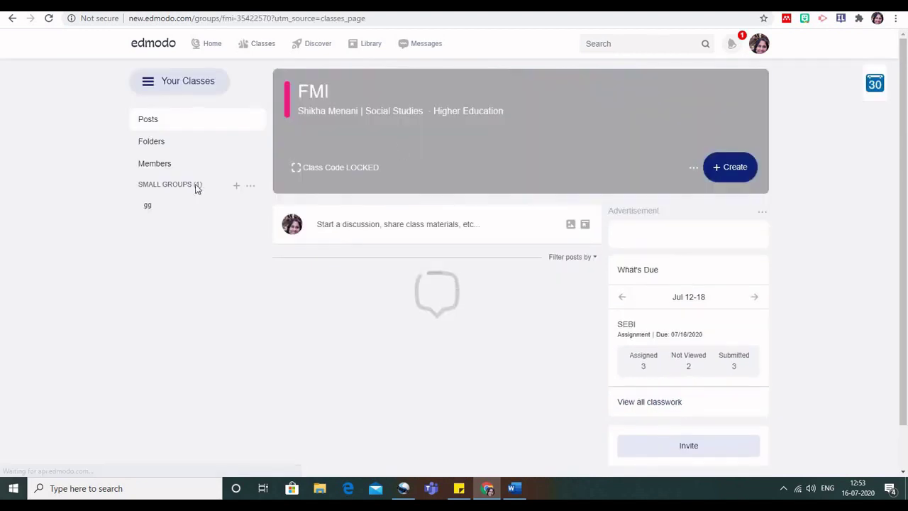
Open FMI's Members, switch between the Teachers and Students tabs, and close the Connect Parent dialog for the first student.
{"action": "left_click", "coordinate": [151, 165]}
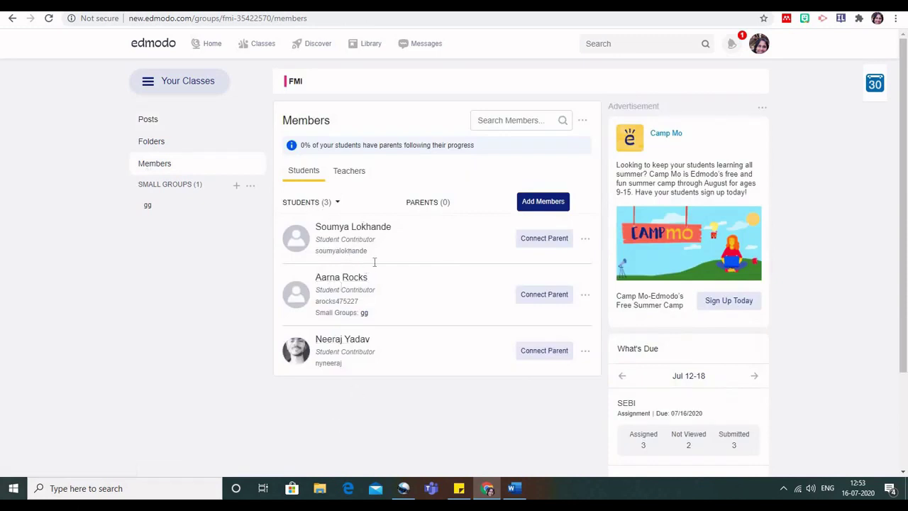
{"action": "left_click", "coordinate": [351, 176]}
{"action": "left_click", "coordinate": [310, 174]}
{"action": "left_click", "coordinate": [546, 246]}
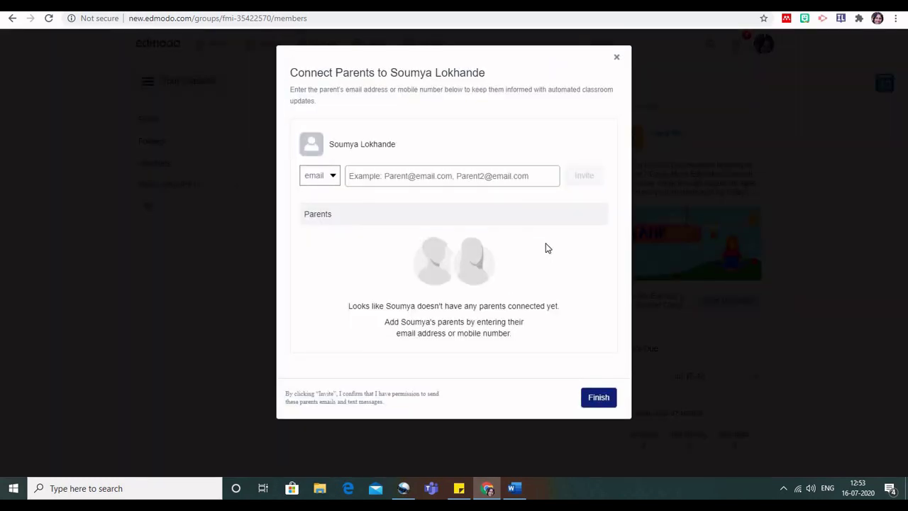
{"action": "left_click", "coordinate": [334, 179]}
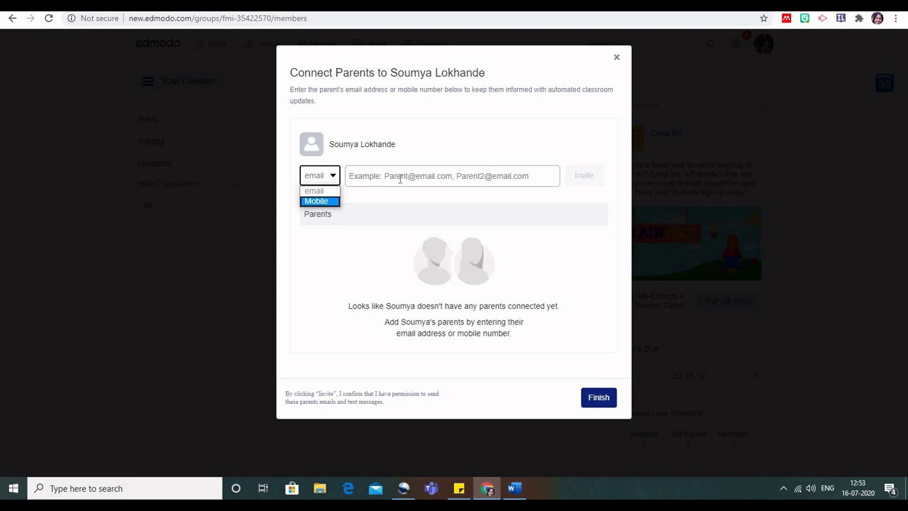
{"action": "left_click", "coordinate": [599, 398]}
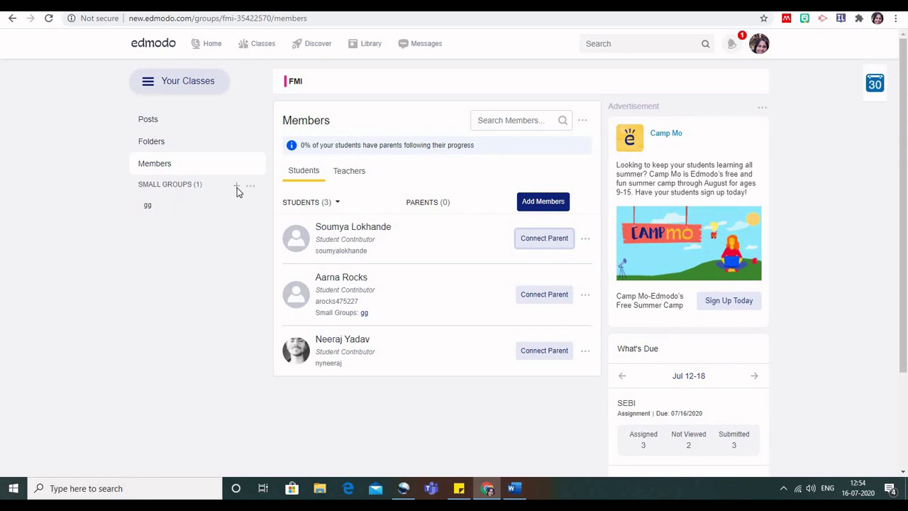
Create a new small group named Group 1 and view its members.
{"action": "left_click", "coordinate": [236, 186]}
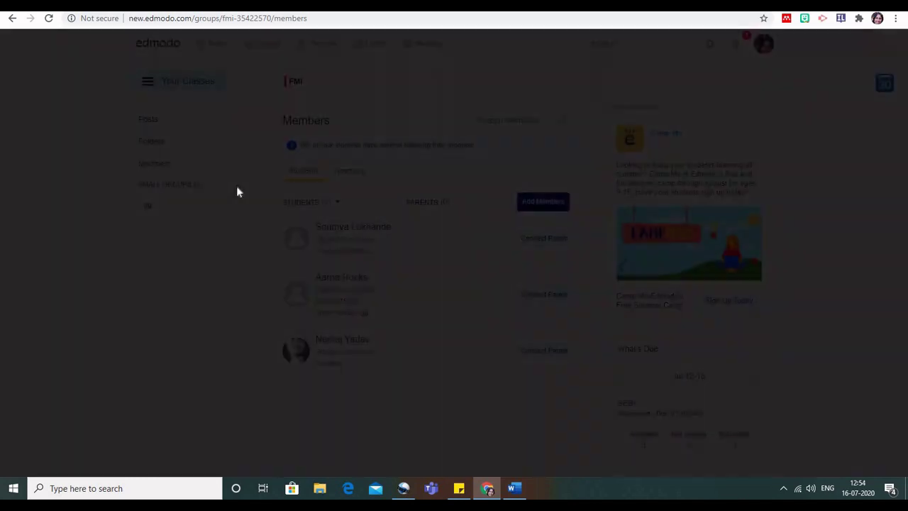
{"action": "left_click", "coordinate": [370, 90]}
{"action": "type", "text": "Gr"}
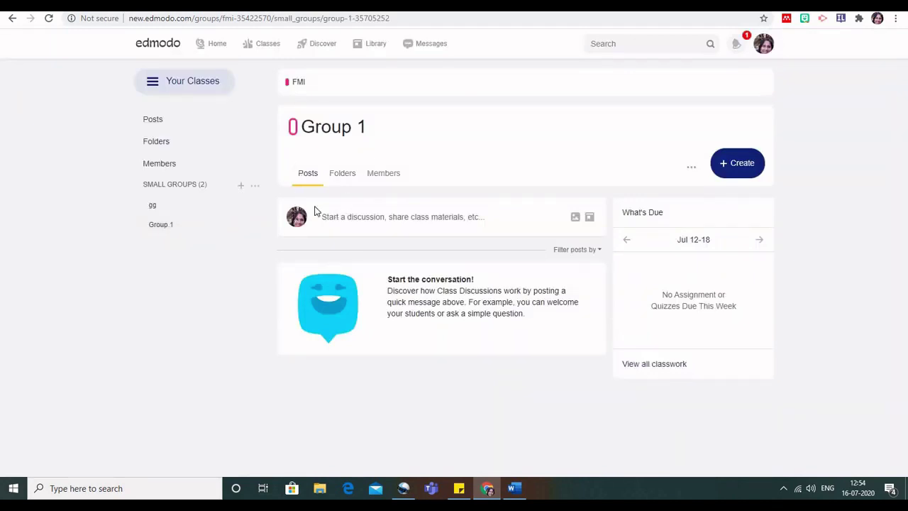
{"action": "left_click", "coordinate": [395, 178]}
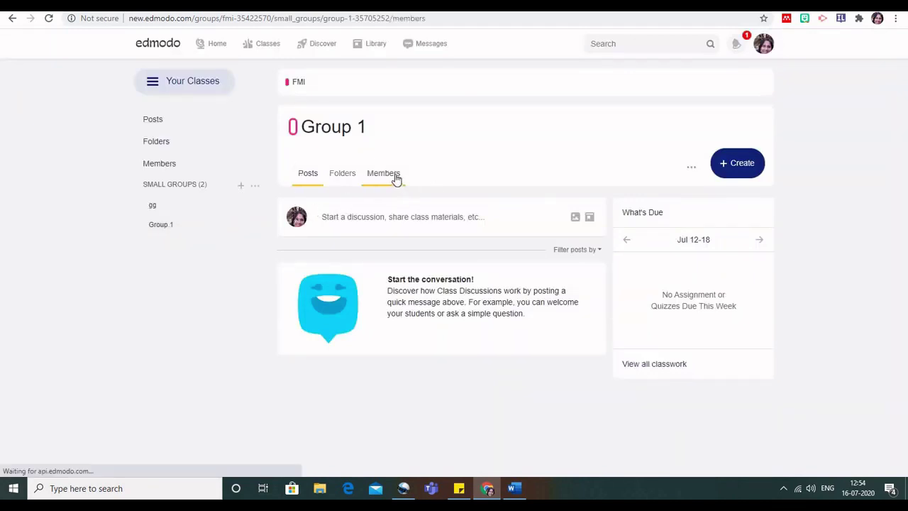
Add two class students to Group 1 and reload the page to show them.
{"action": "left_click", "coordinate": [501, 218]}
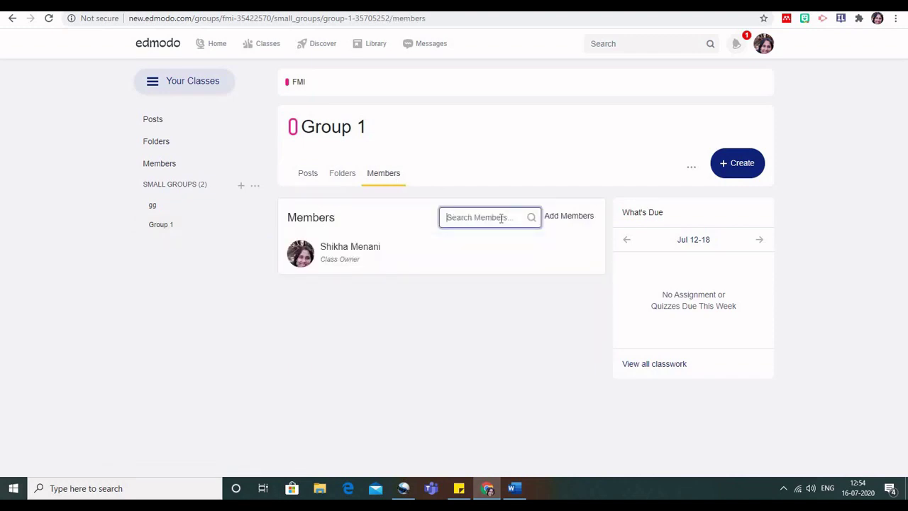
{"action": "left_click", "coordinate": [577, 217]}
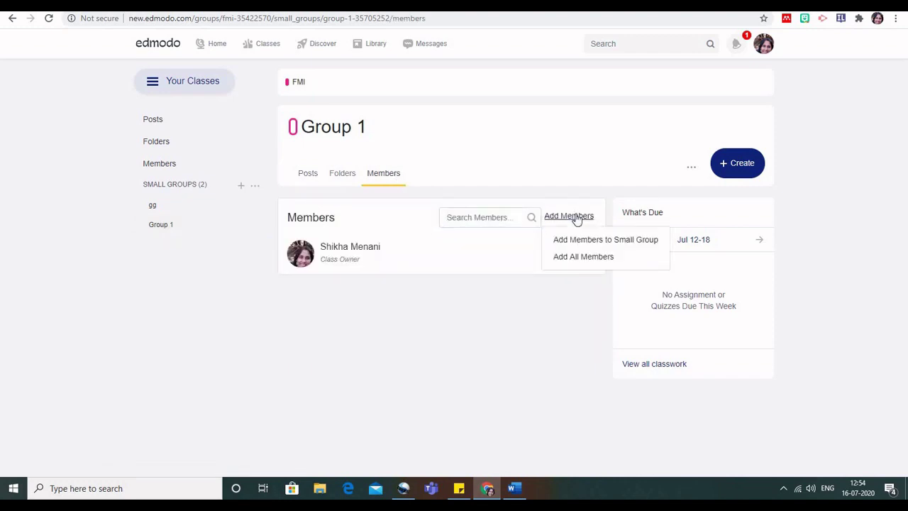
{"action": "left_click", "coordinate": [576, 241]}
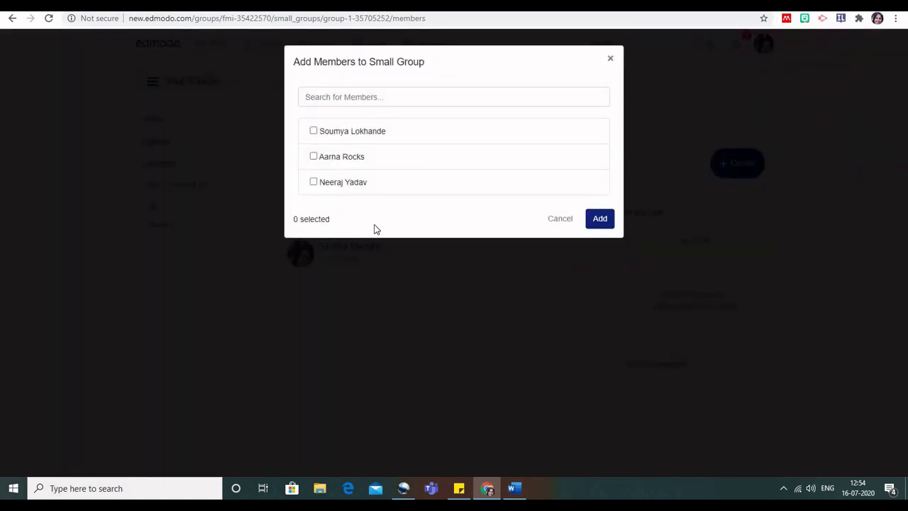
{"action": "left_click", "coordinate": [314, 132]}
{"action": "left_click", "coordinate": [313, 156]}
{"action": "left_click", "coordinate": [600, 219]}
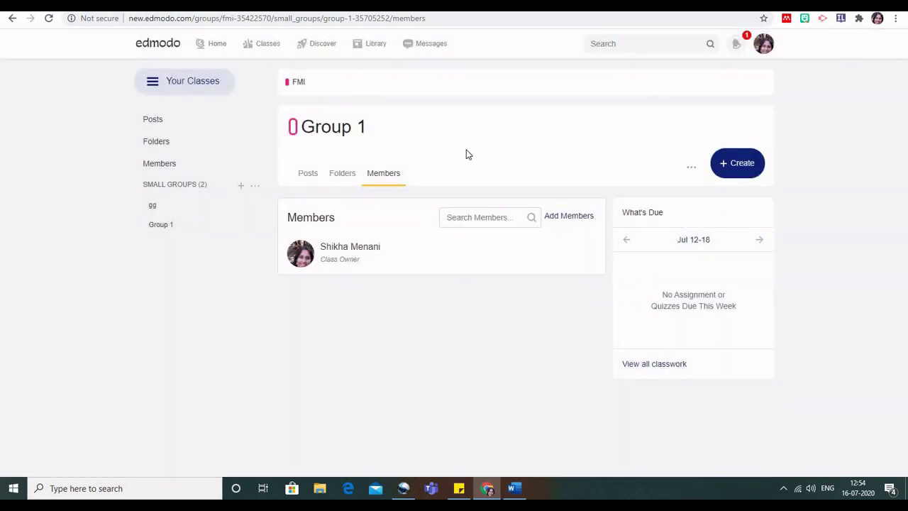
{"action": "right_click", "coordinate": [197, 268]}
{"action": "left_click", "coordinate": [229, 305]}
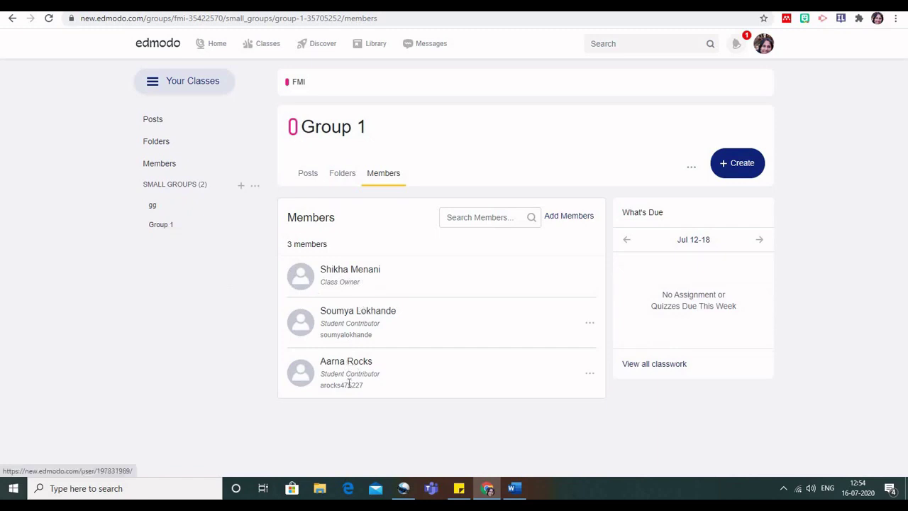
Delete the gg small group from FMI through its options menu and confirm the deletion.
{"action": "left_click", "coordinate": [153, 206]}
{"action": "left_click", "coordinate": [692, 168]}
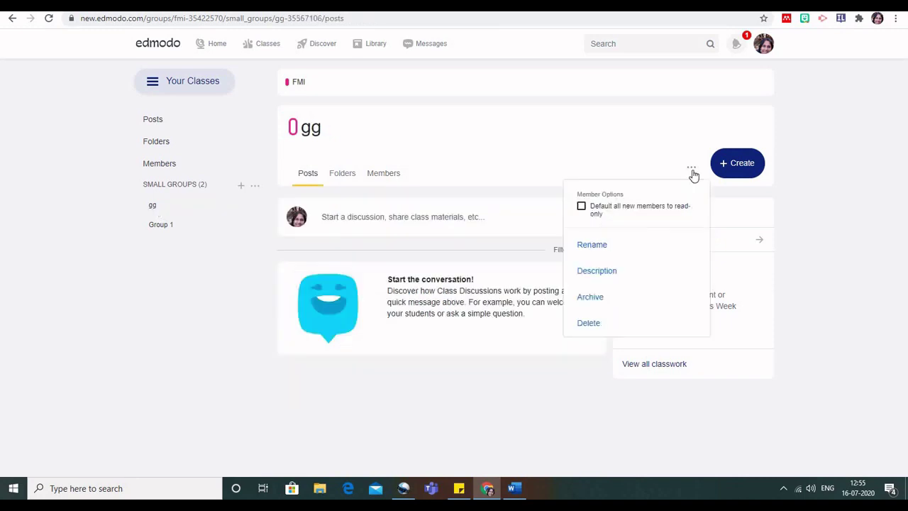
{"action": "left_click", "coordinate": [587, 324]}
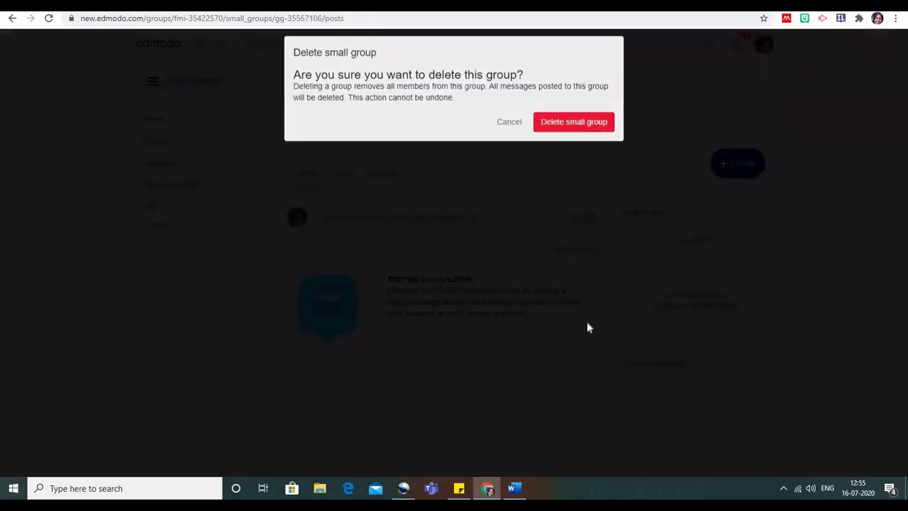
{"action": "left_click", "coordinate": [572, 136]}
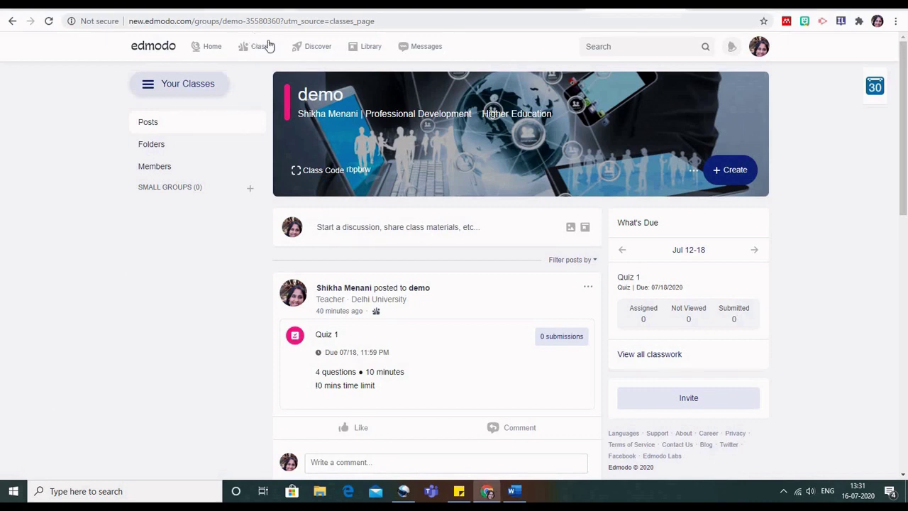
{"action": "mouse_move", "coordinate": [269, 46]}
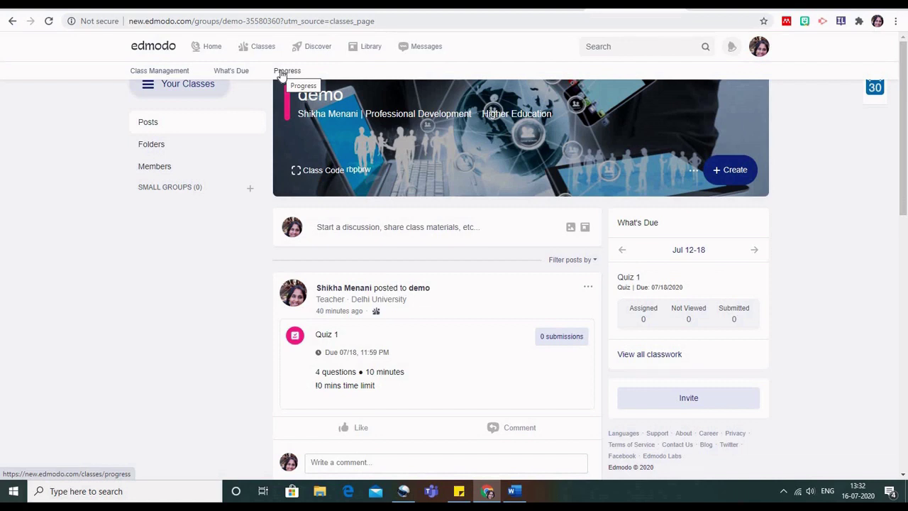
Look through the What's Due list of work across all classes.
{"action": "left_click", "coordinate": [232, 71]}
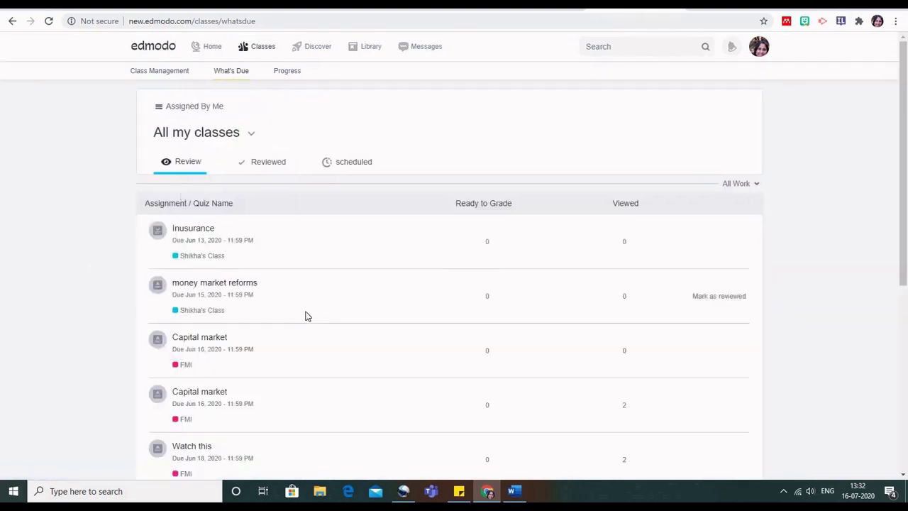
{"action": "scroll", "coordinate": [307, 316], "scroll_direction": "down", "scroll_amount": 2}
{"action": "scroll", "coordinate": [306, 317], "scroll_direction": "up", "scroll_amount": 2}
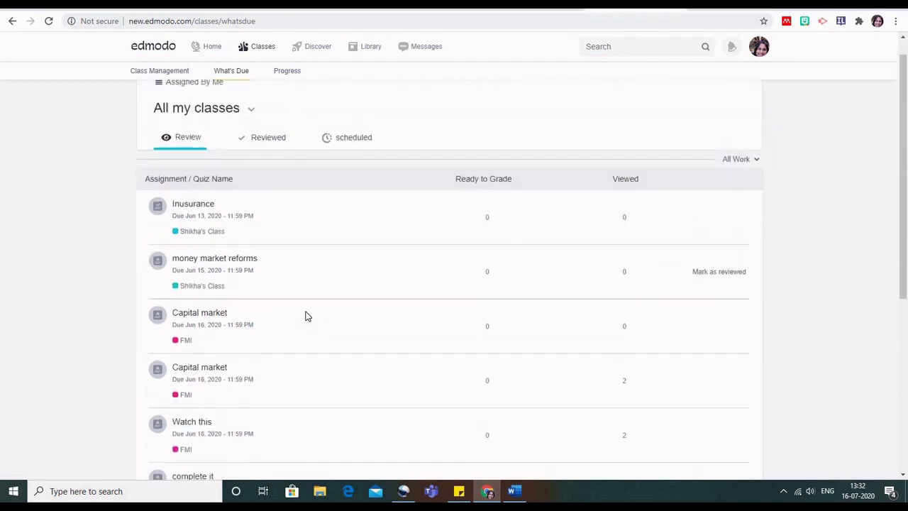
{"action": "scroll", "coordinate": [307, 317], "scroll_direction": "down", "scroll_amount": 2}
{"action": "scroll", "coordinate": [306, 316], "scroll_direction": "down", "scroll_amount": 1}
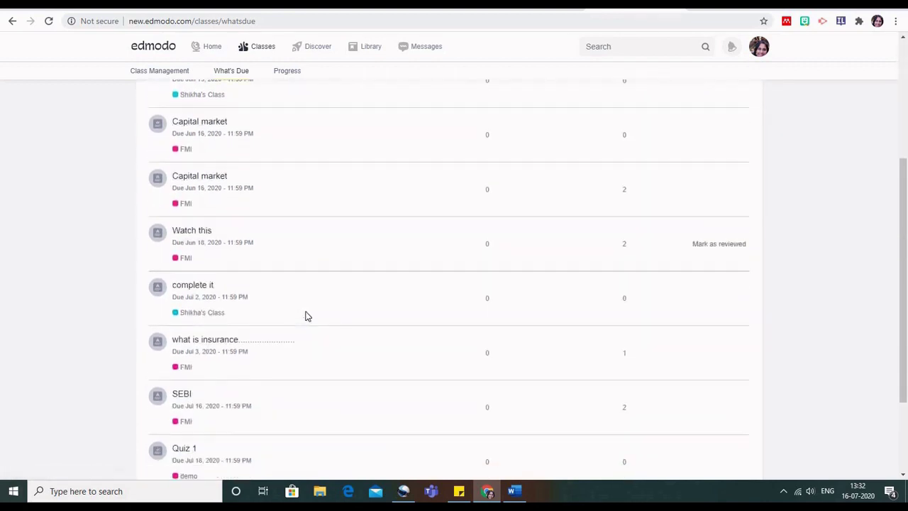
{"action": "scroll", "coordinate": [306, 316], "scroll_direction": "up", "scroll_amount": 5}
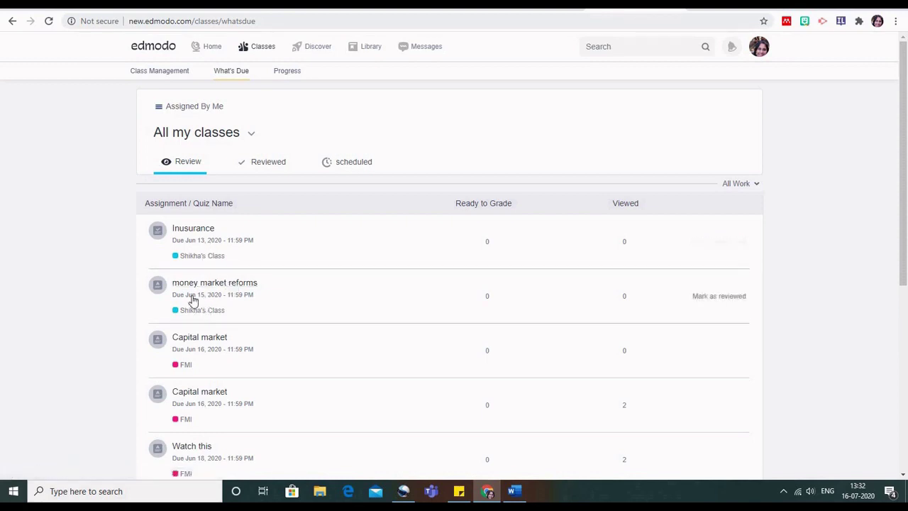
{"action": "scroll", "coordinate": [193, 329], "scroll_direction": "down", "scroll_amount": 3}
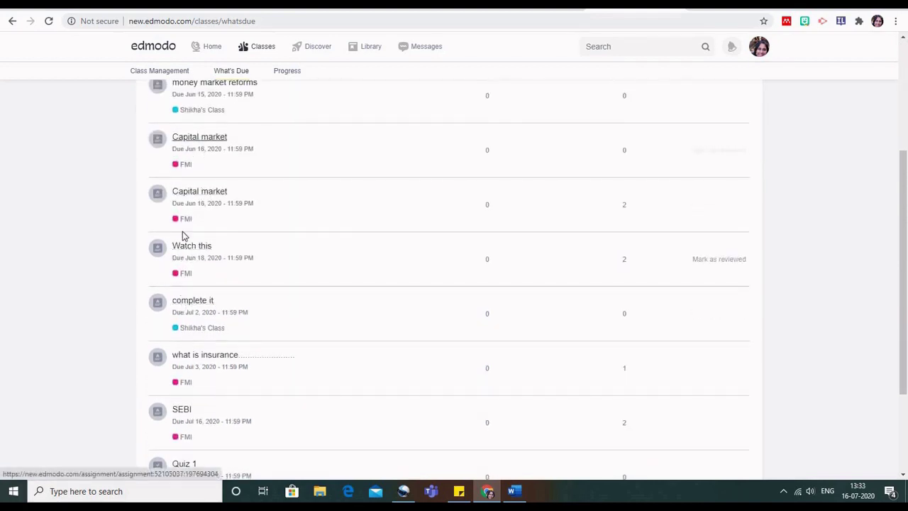
{"action": "scroll", "coordinate": [189, 259], "scroll_direction": "down", "scroll_amount": 2}
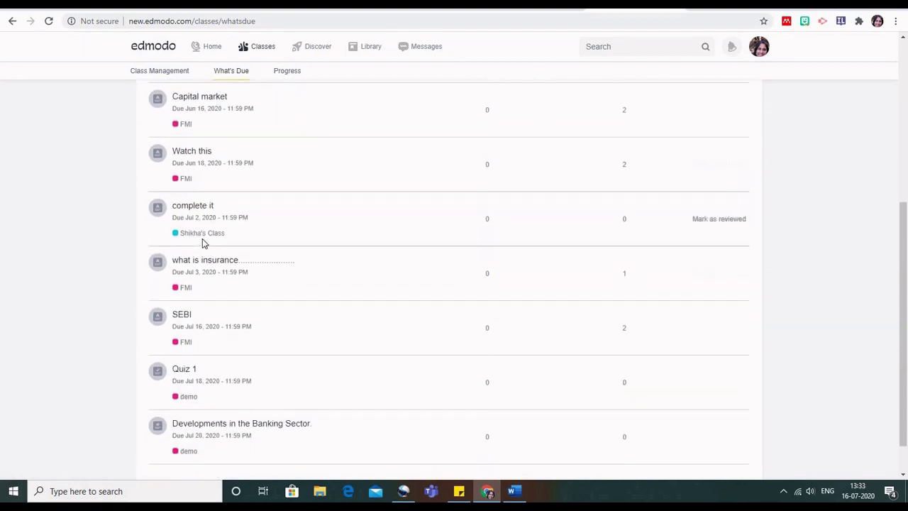
{"action": "scroll", "coordinate": [223, 371], "scroll_direction": "down", "scroll_amount": 1}
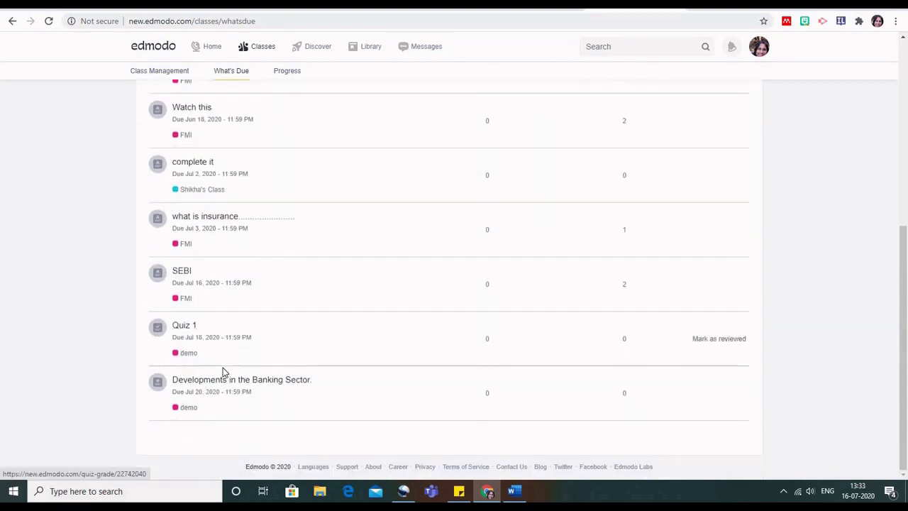
{"action": "scroll", "coordinate": [223, 371], "scroll_direction": "up", "scroll_amount": 7}
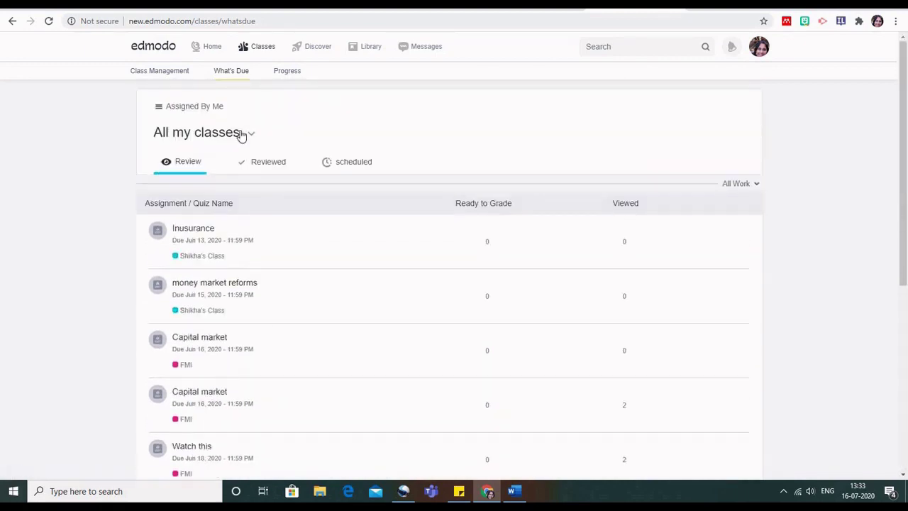
Check the Reviewed and Scheduled assignment lists, then go back to My Classes.
{"action": "left_click", "coordinate": [273, 163]}
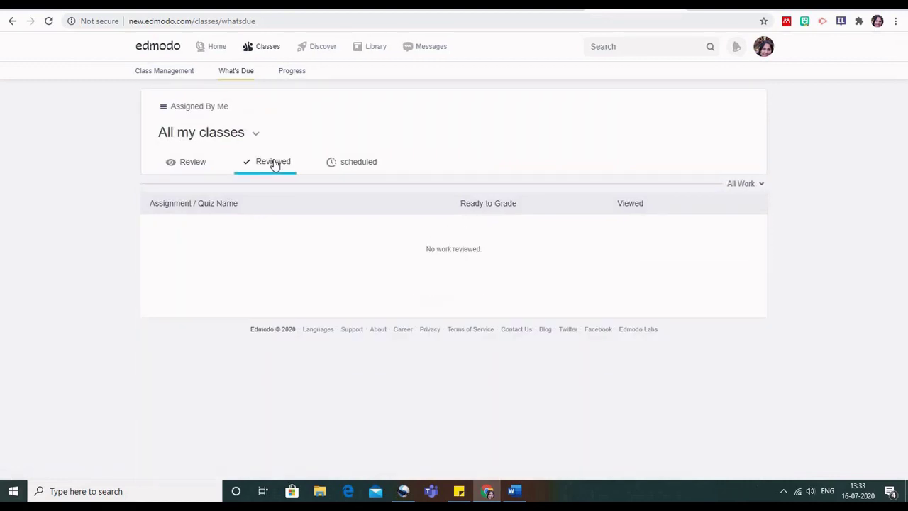
{"action": "left_click", "coordinate": [367, 164]}
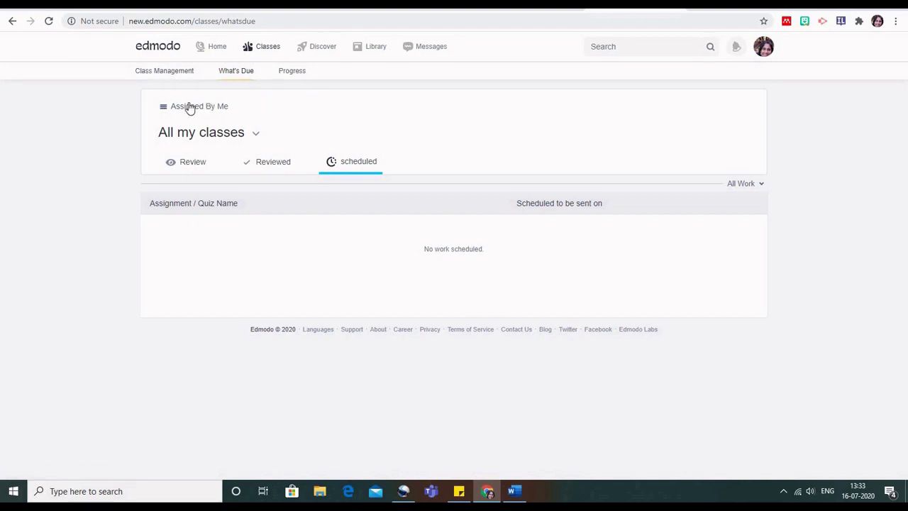
{"action": "left_click", "coordinate": [175, 73]}
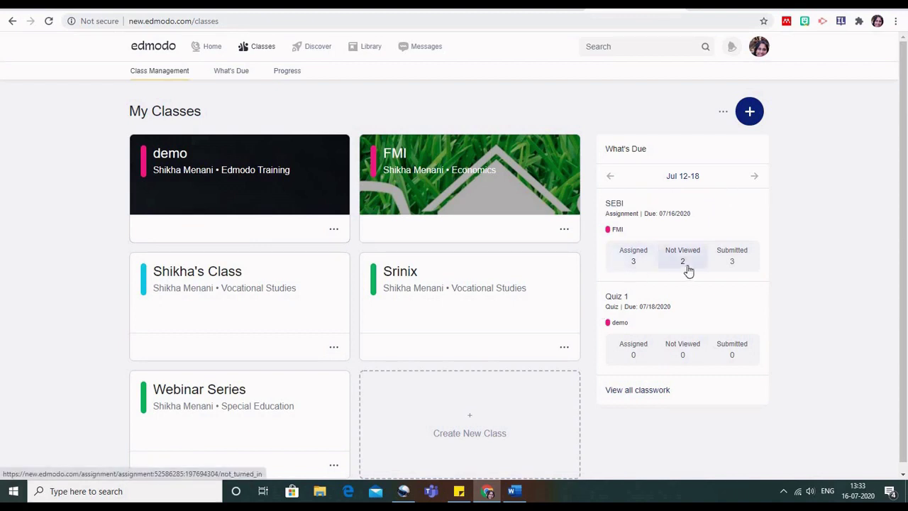
Remind the two students who haven't viewed SEBI, then list its 3 graded submissions.
{"action": "left_click", "coordinate": [731, 270]}
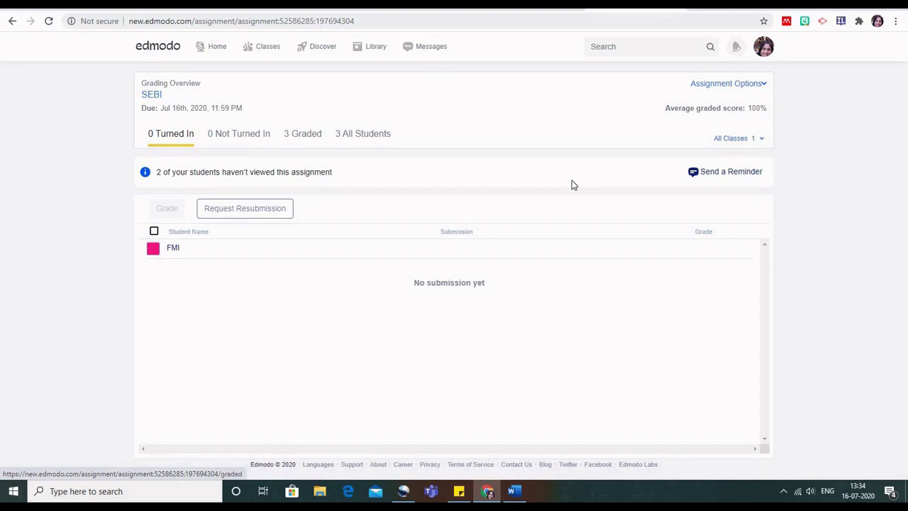
{"action": "left_click", "coordinate": [741, 174]}
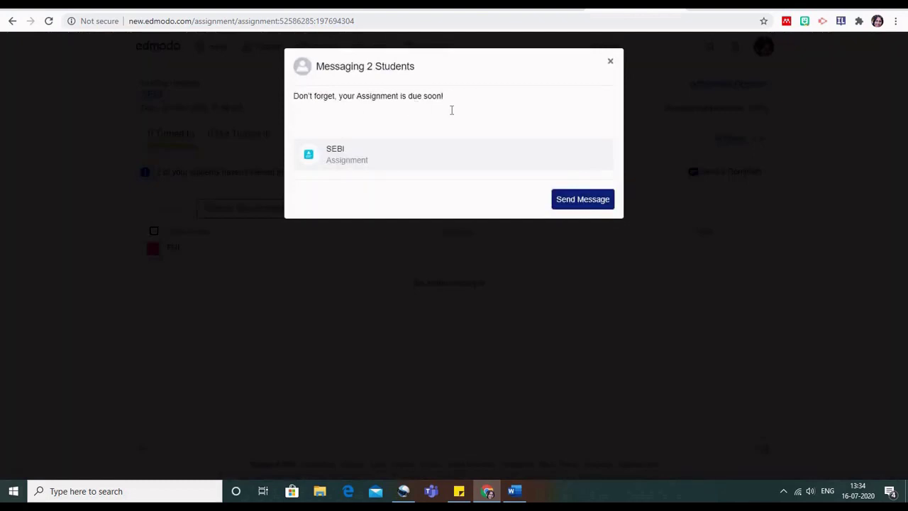
{"action": "left_click", "coordinate": [611, 64]}
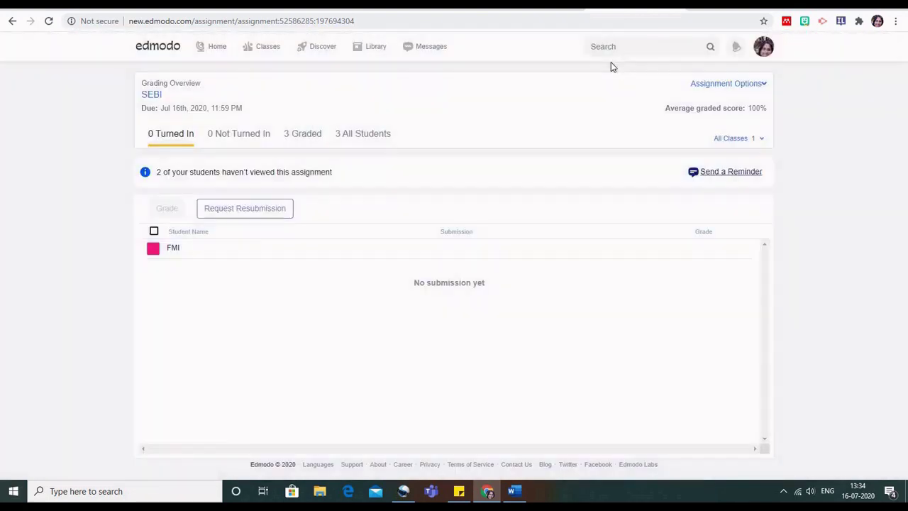
{"action": "left_click", "coordinate": [311, 137]}
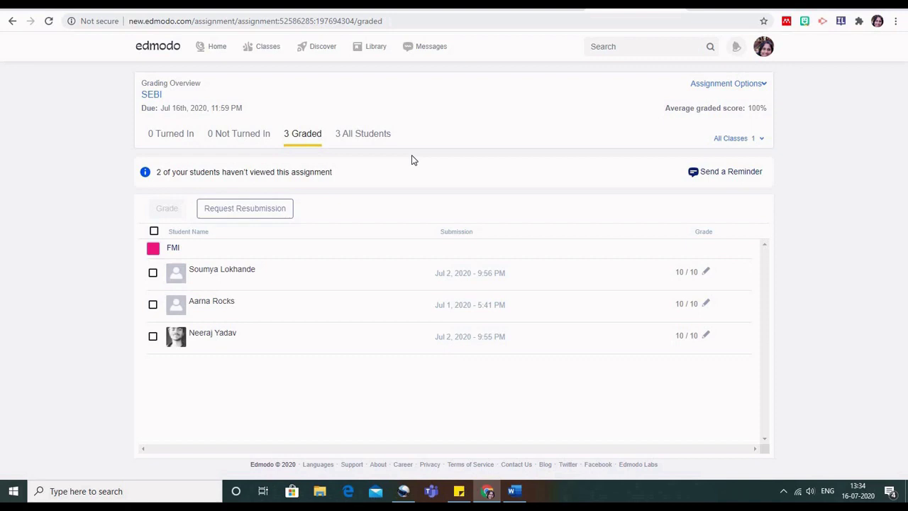
{"action": "mouse_move", "coordinate": [274, 51]}
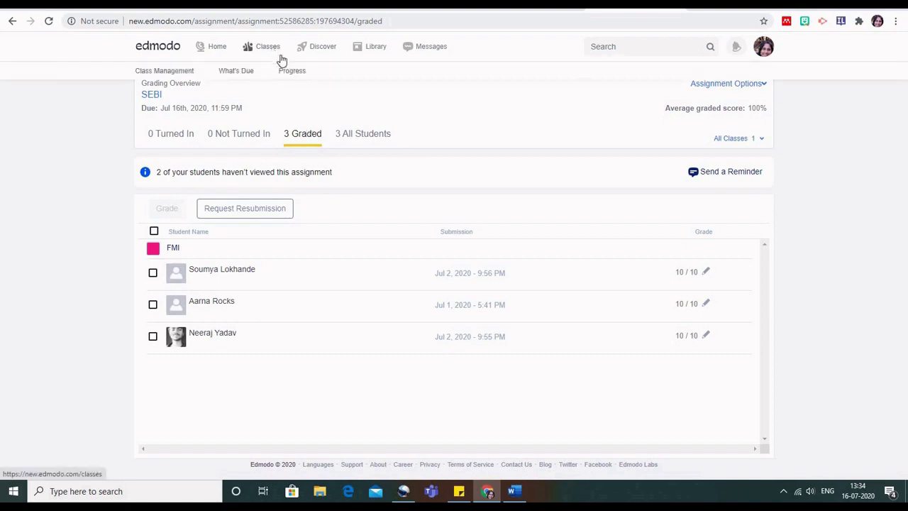
Switch the Progress gradebook from demo to the FMI class for grading period 1.
{"action": "left_click", "coordinate": [290, 72]}
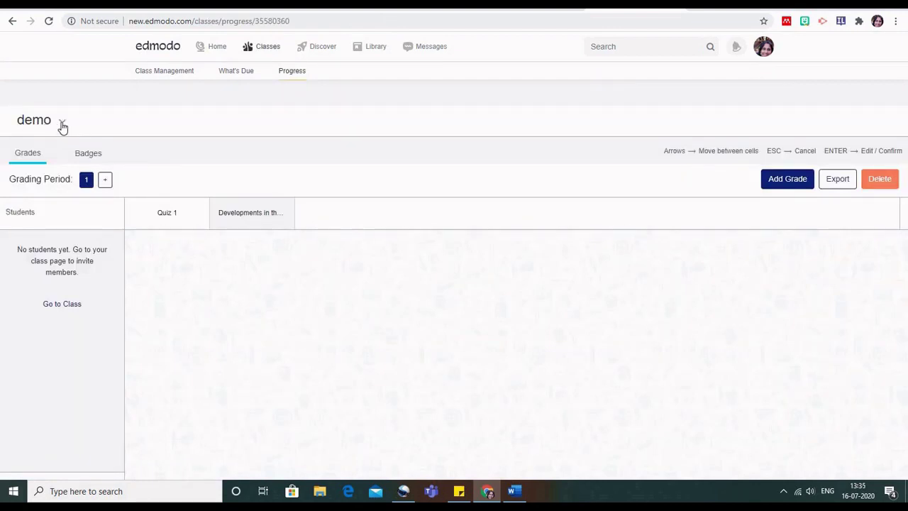
{"action": "left_click", "coordinate": [63, 124]}
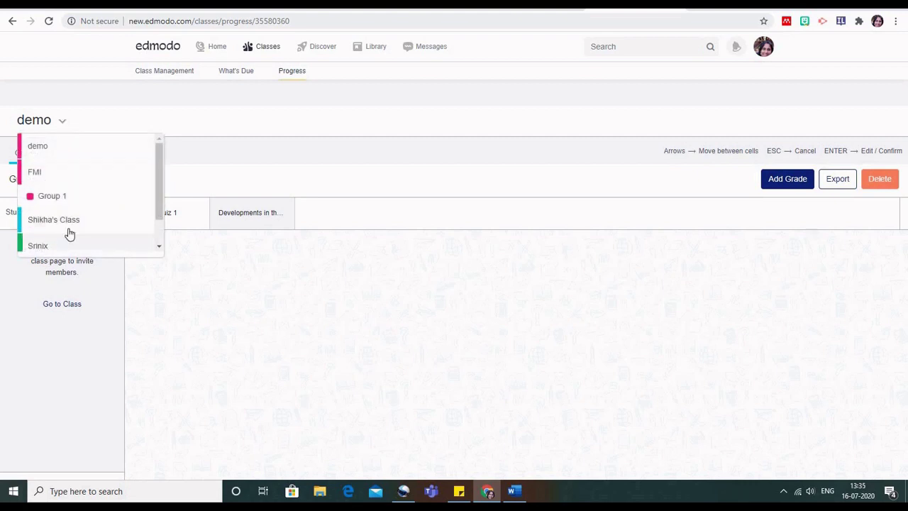
{"action": "left_click_drag", "start_coordinate": [157, 213], "coordinate": [155, 188]}
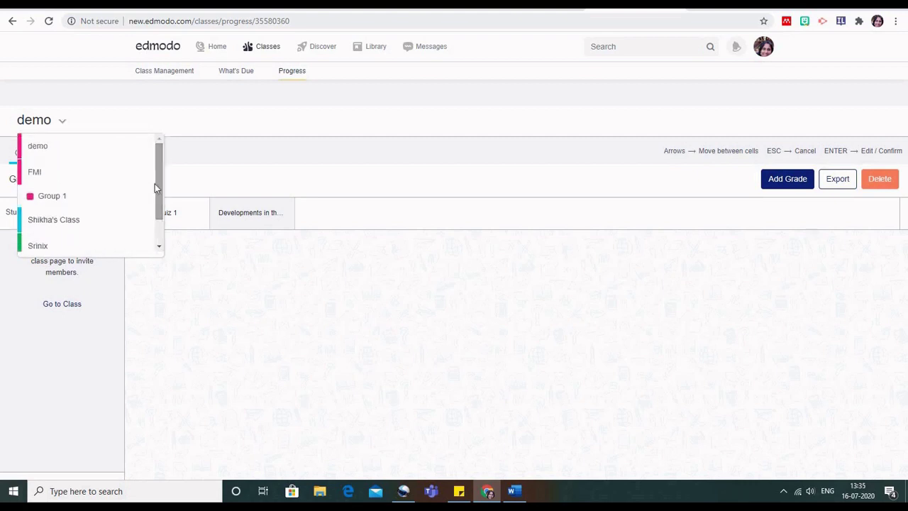
{"action": "left_click", "coordinate": [45, 176]}
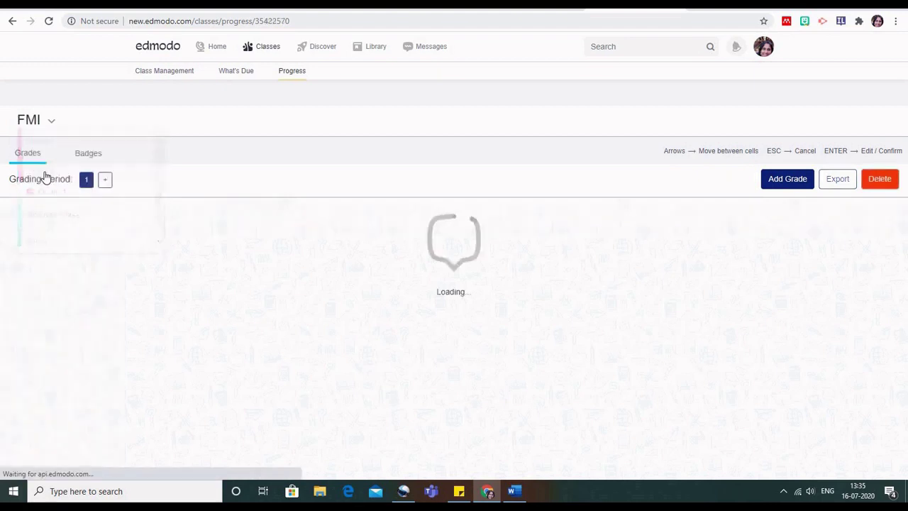
{"action": "left_click", "coordinate": [87, 185]}
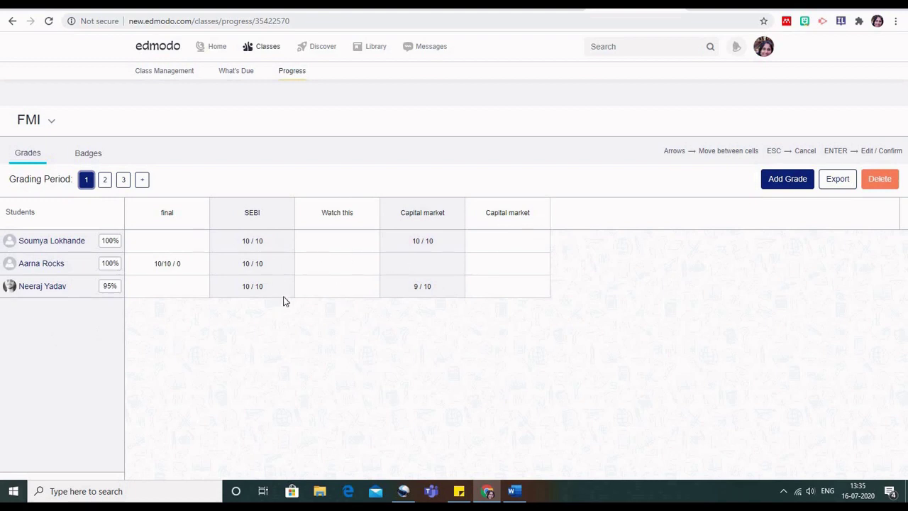
Enter a 10 / 10 final grade for the first FMI student, then show the Badges view.
{"action": "left_click", "coordinate": [168, 242]}
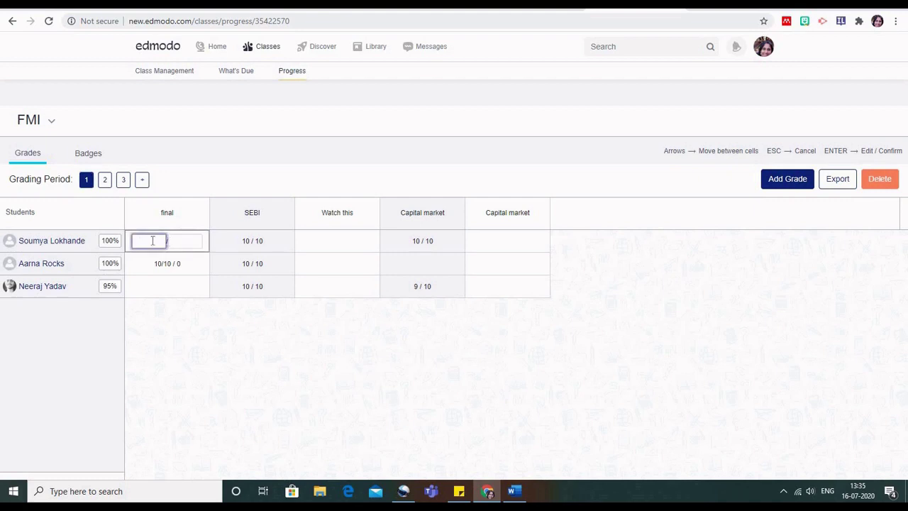
{"action": "left_click", "coordinate": [180, 243]}
{"action": "type", "text": "10 / 10"}
{"action": "key", "text": "Return"}
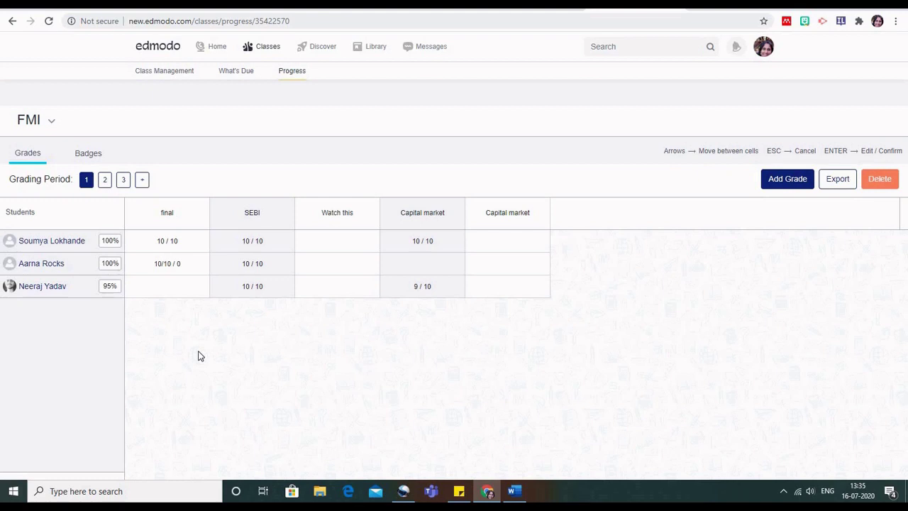
{"action": "left_click", "coordinate": [90, 157]}
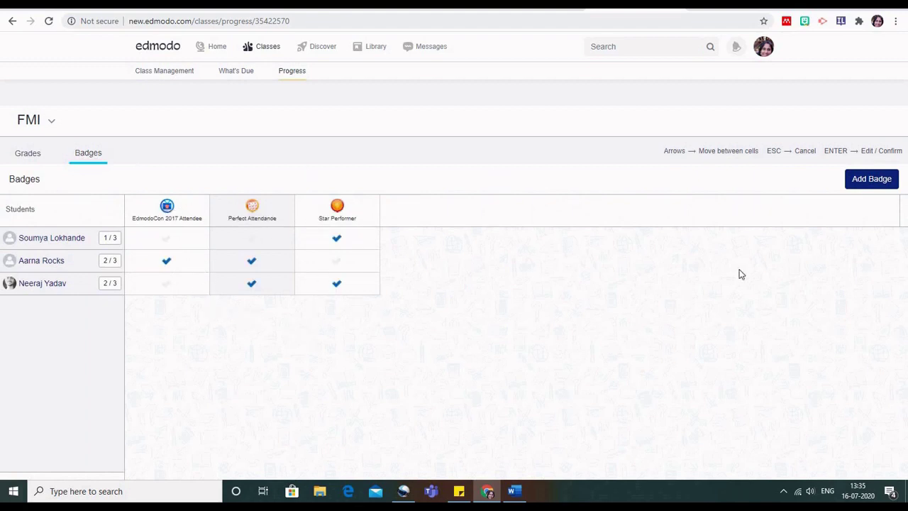
Add the Student of the Month badge to FMI, award it to the first and third students, and reload.
{"action": "left_click", "coordinate": [870, 181]}
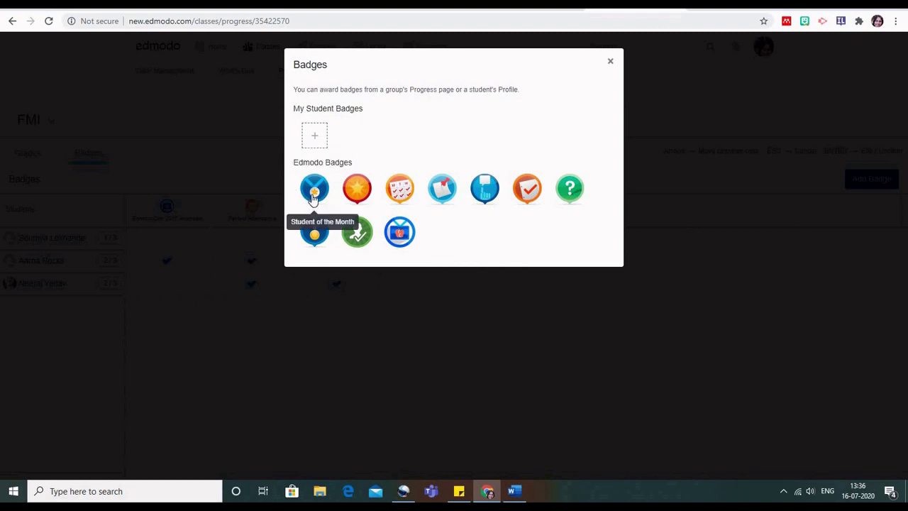
{"action": "left_click", "coordinate": [313, 198]}
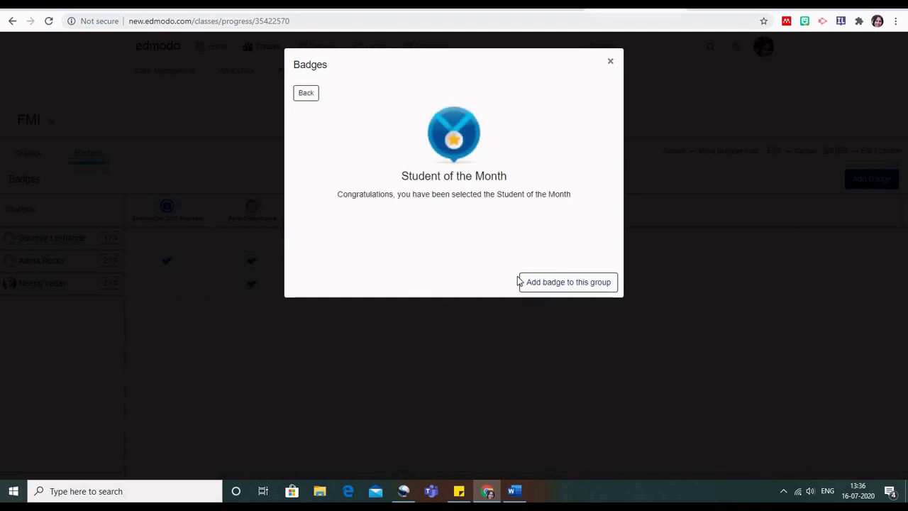
{"action": "left_click", "coordinate": [566, 284]}
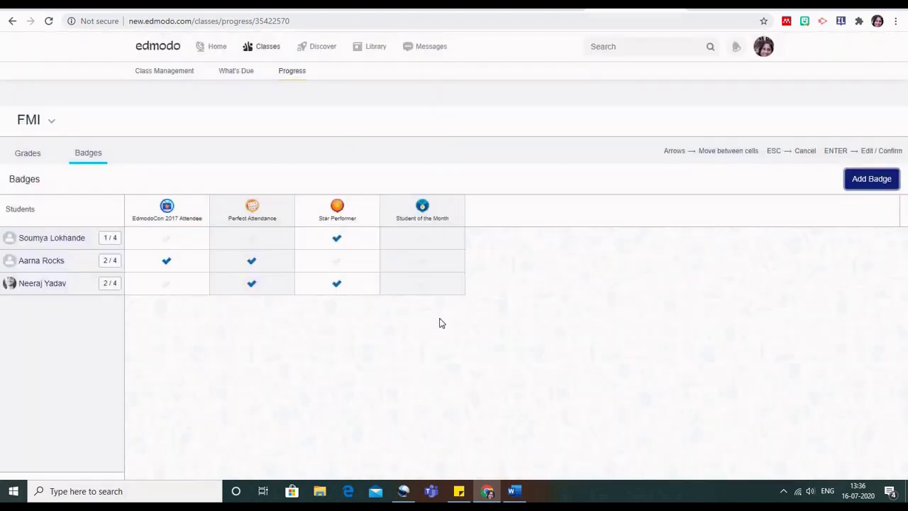
{"action": "left_click", "coordinate": [422, 244]}
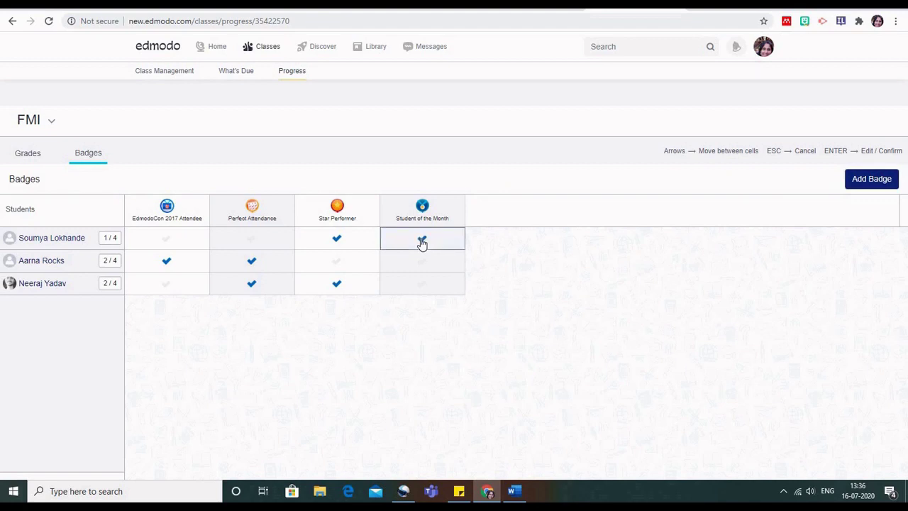
{"action": "left_click", "coordinate": [420, 291]}
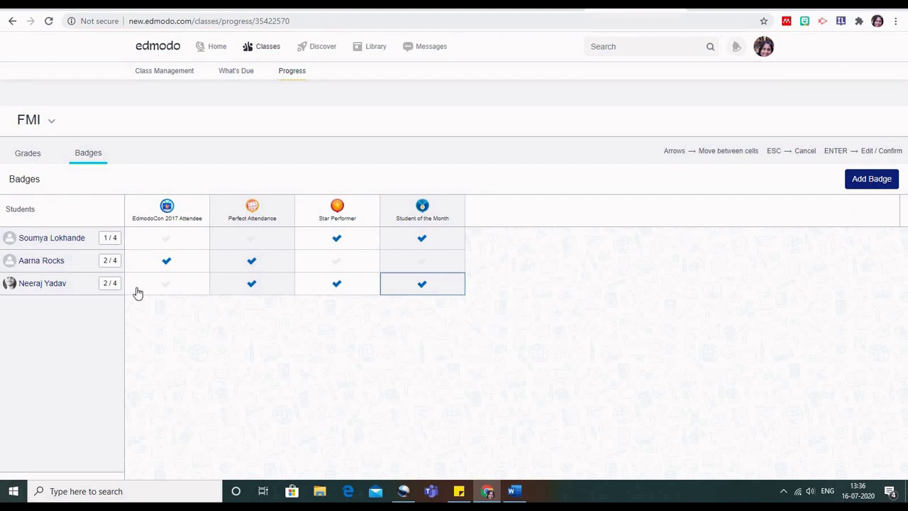
{"action": "right_click", "coordinate": [235, 330]}
{"action": "left_click", "coordinate": [259, 198]}
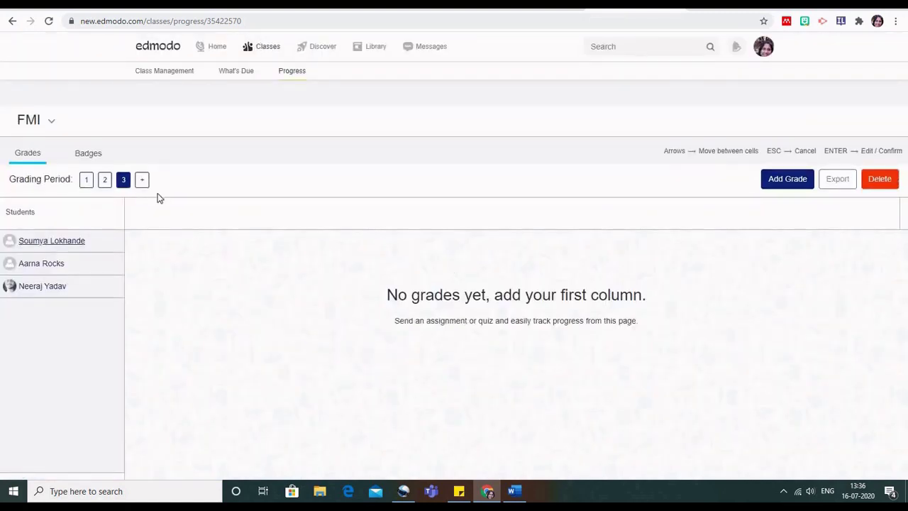
Check the updated FMI badge counts, then return to the grading period 1 grades.
{"action": "left_click", "coordinate": [92, 155]}
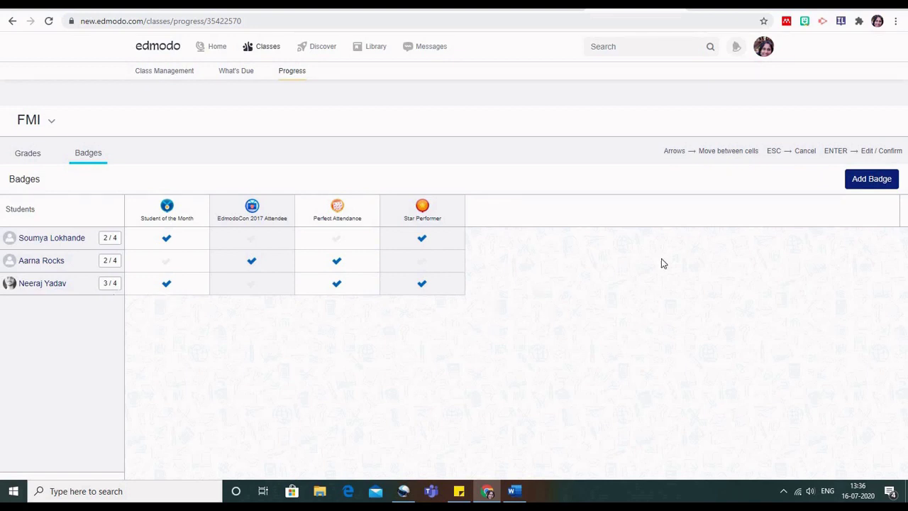
{"action": "left_click", "coordinate": [29, 158]}
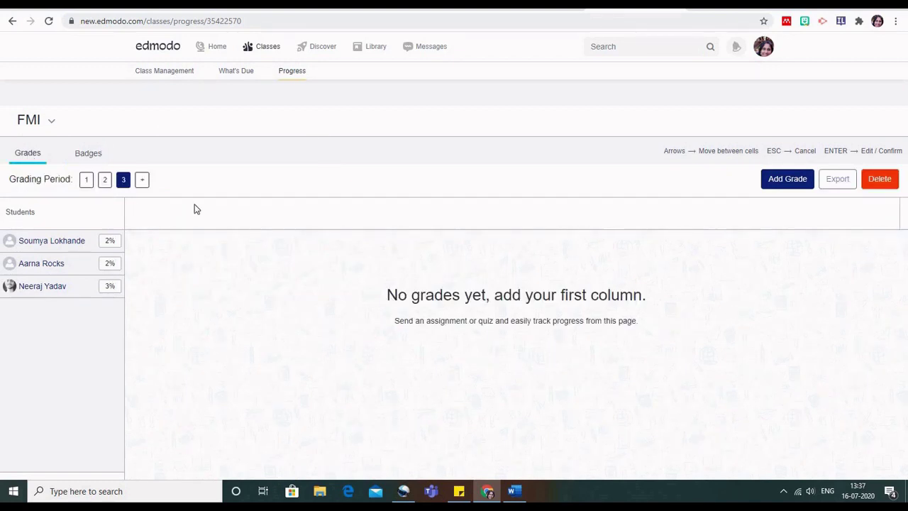
{"action": "left_click", "coordinate": [87, 182]}
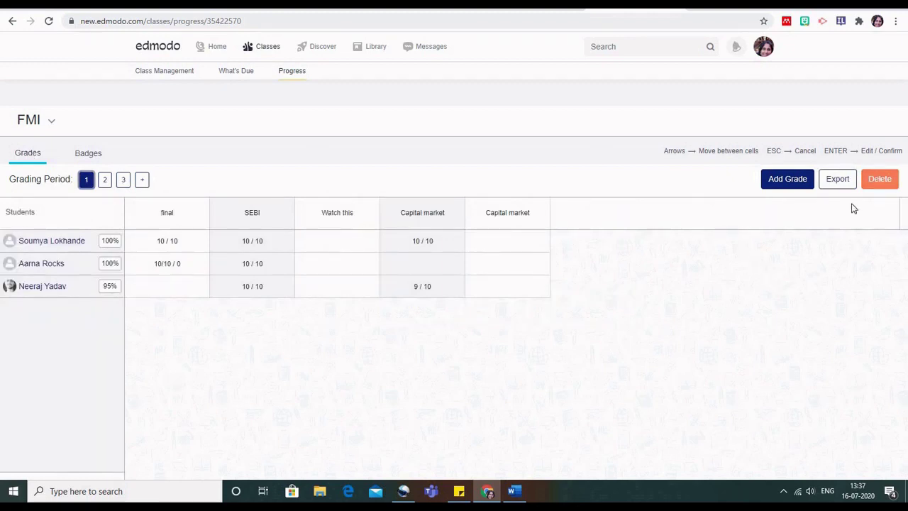
Export the period 1 grades as FMI (1).csv, review it in Excel, and close it.
{"action": "left_click", "coordinate": [843, 183]}
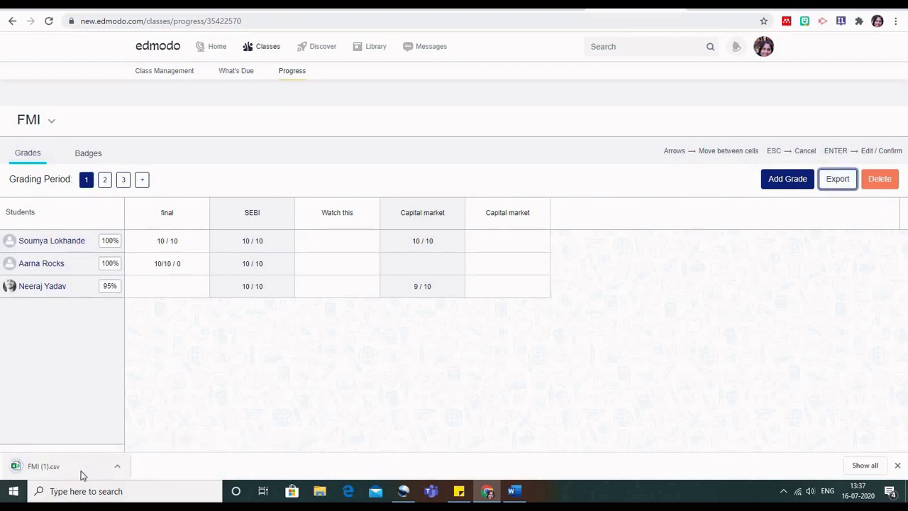
{"action": "left_click", "coordinate": [82, 472]}
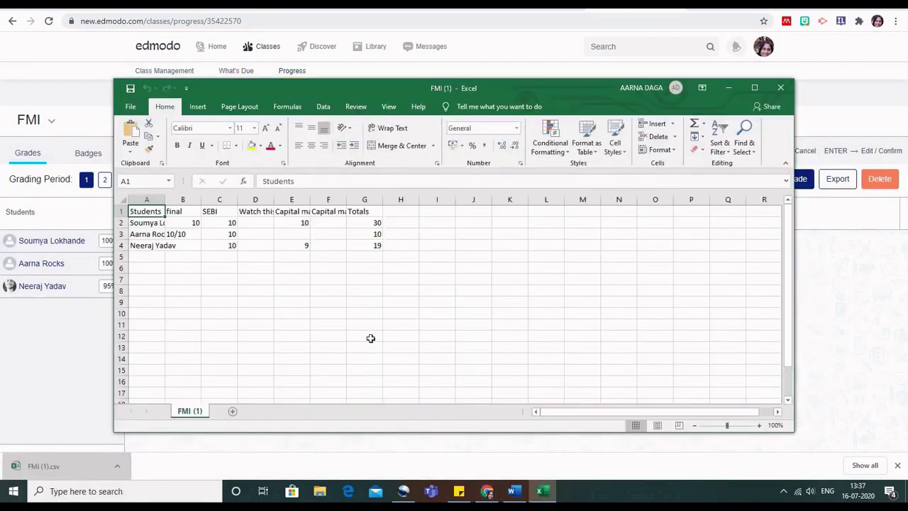
{"action": "left_click", "coordinate": [782, 90]}
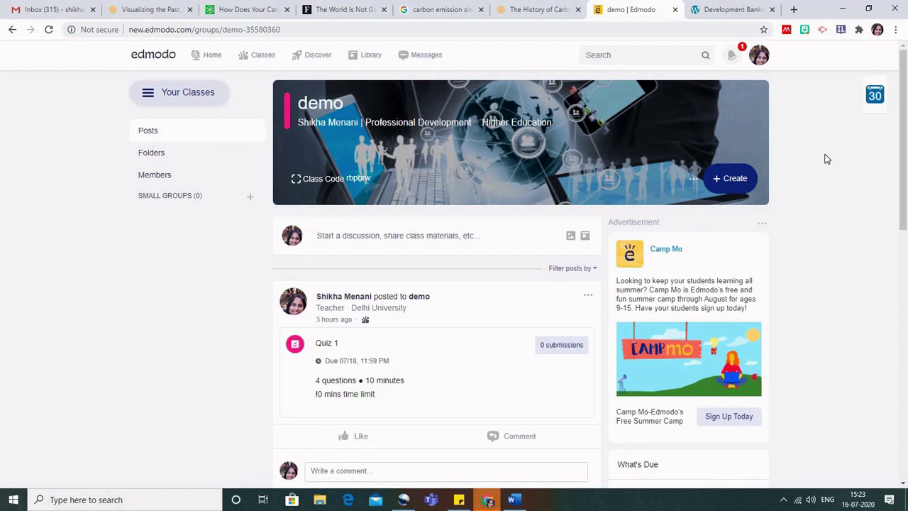
Go to account Settings from the profile avatar menu.
{"action": "left_click", "coordinate": [760, 57]}
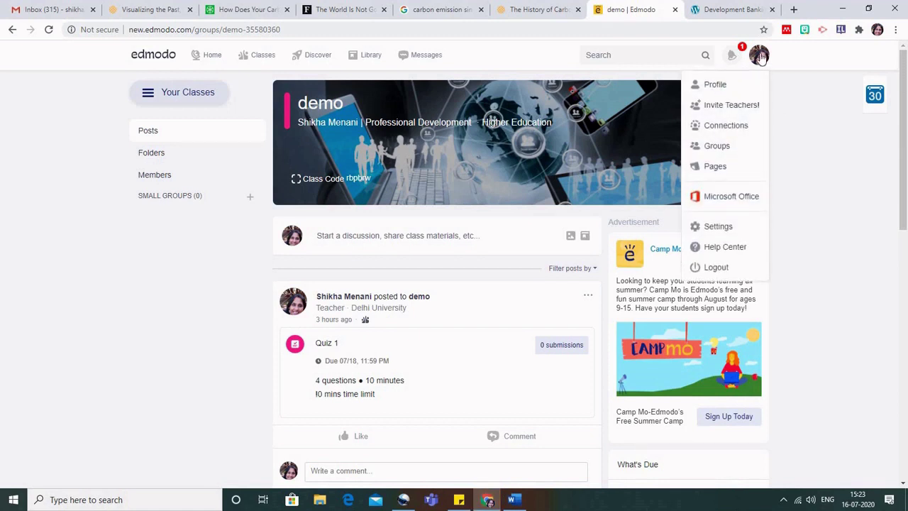
{"action": "left_click", "coordinate": [713, 229]}
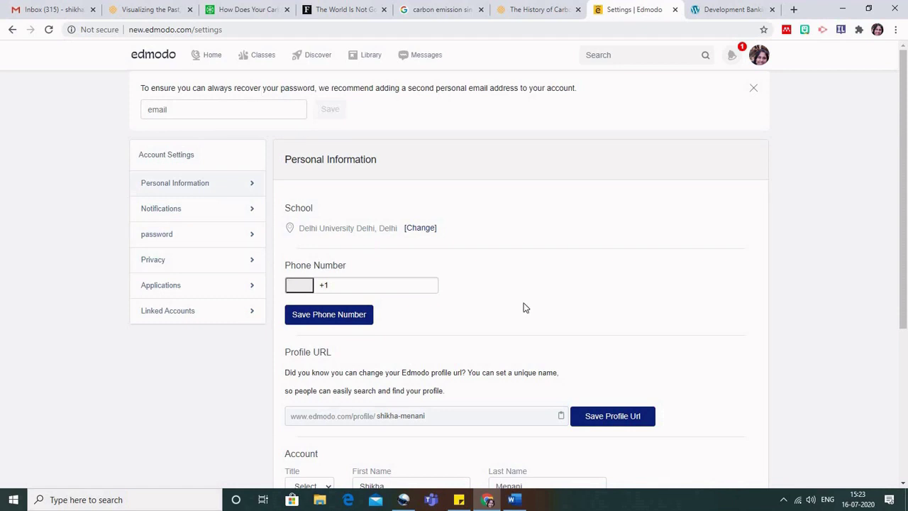
Select the current profile URL name and try saving it unchanged.
{"action": "scroll", "coordinate": [523, 307], "scroll_direction": "down", "scroll_amount": 3}
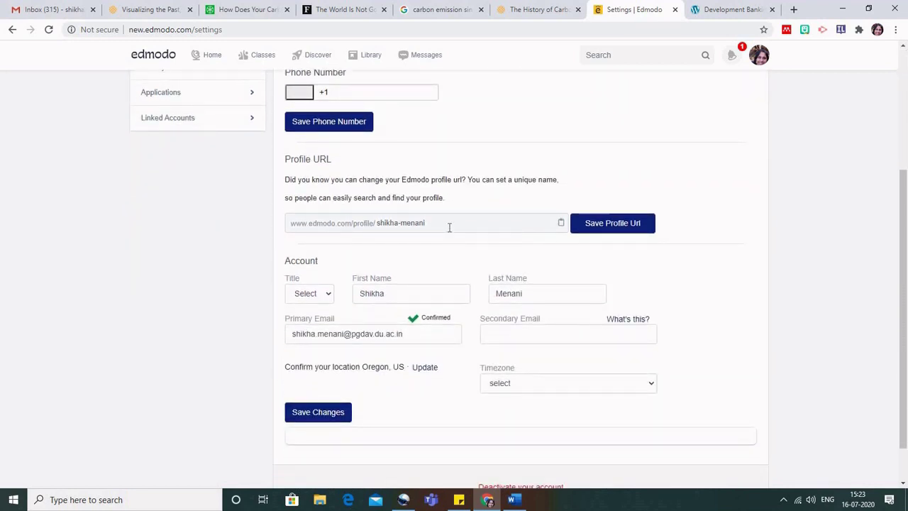
{"action": "left_click_drag", "start_coordinate": [375, 224], "coordinate": [454, 227]}
{"action": "left_click", "coordinate": [454, 227]}
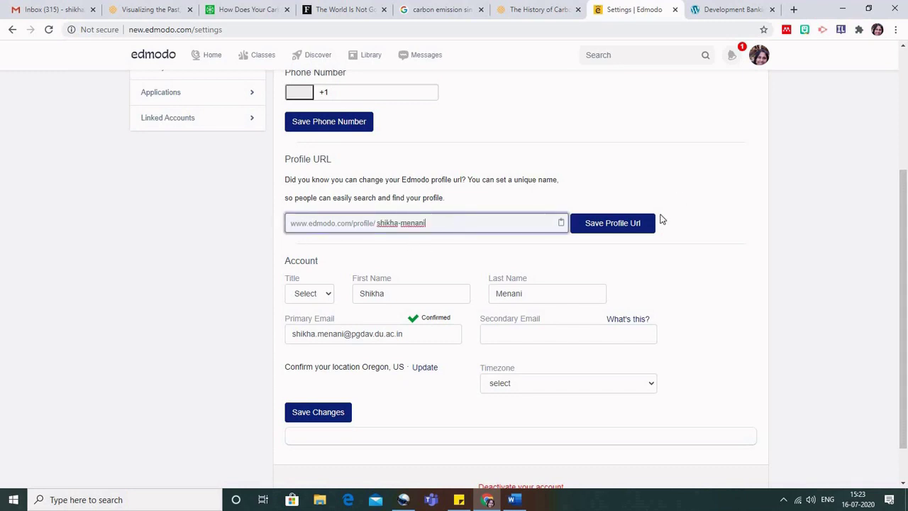
{"action": "scroll", "coordinate": [659, 217], "scroll_direction": "down", "scroll_amount": 1}
{"action": "left_click", "coordinate": [613, 198]}
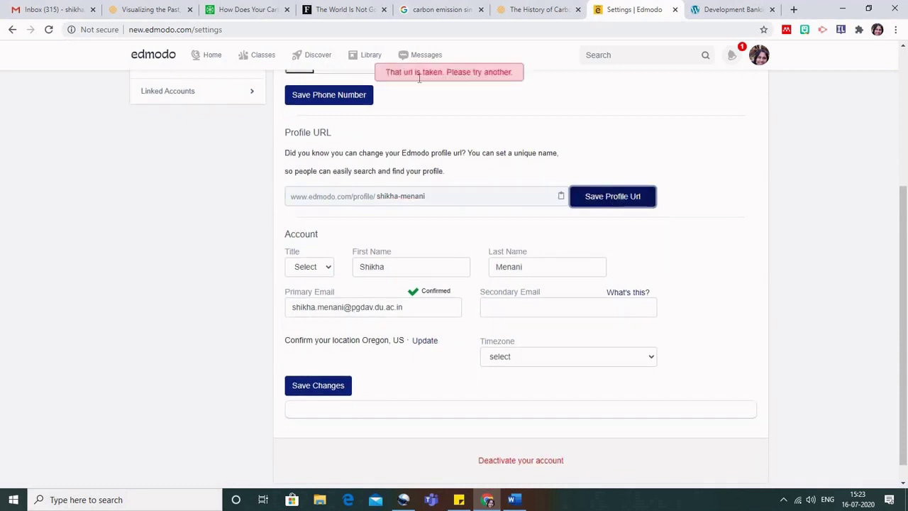
Append 'webinar' to the profile URL, save it, and copy the new link.
{"action": "left_click", "coordinate": [441, 197]}
{"action": "type", "text": "web"}
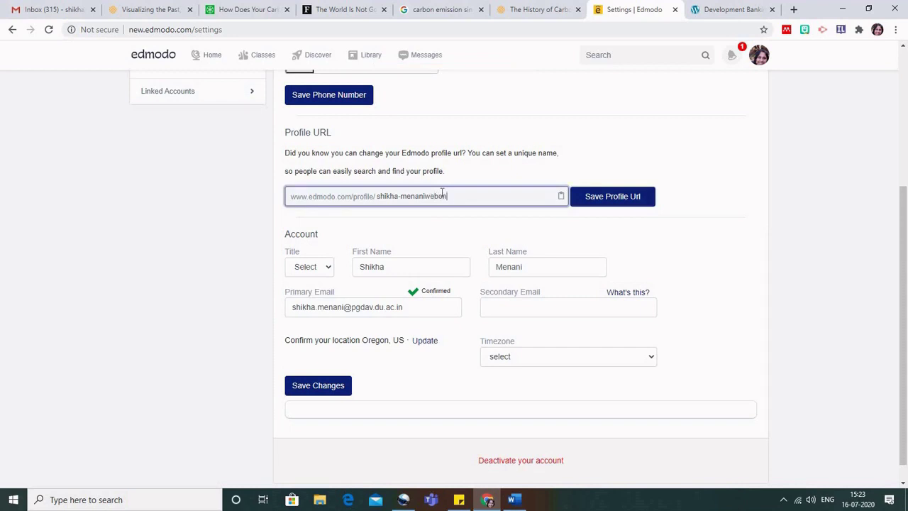
{"action": "type", "text": "inar"}
{"action": "left_click", "coordinate": [606, 202]}
{"action": "left_click", "coordinate": [606, 200]}
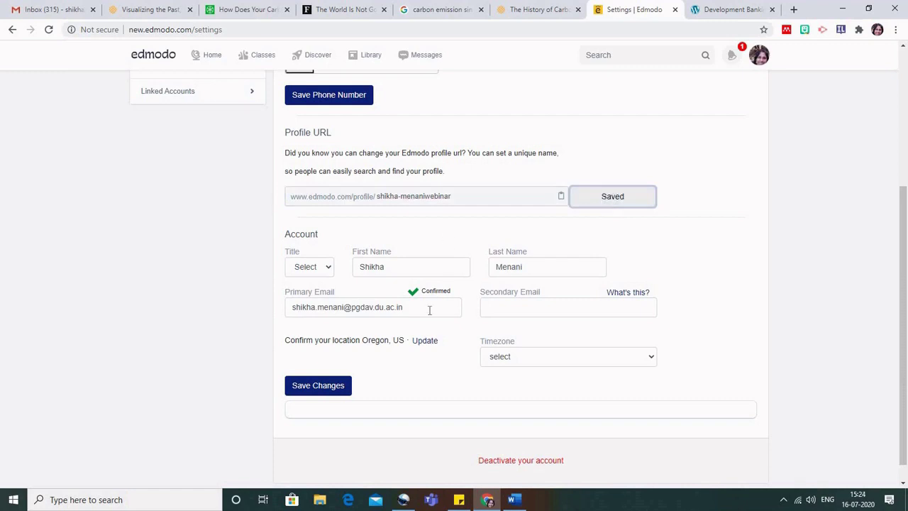
{"action": "scroll", "coordinate": [430, 311], "scroll_direction": "down", "scroll_amount": 1}
{"action": "scroll", "coordinate": [430, 314], "scroll_direction": "up", "scroll_amount": 1}
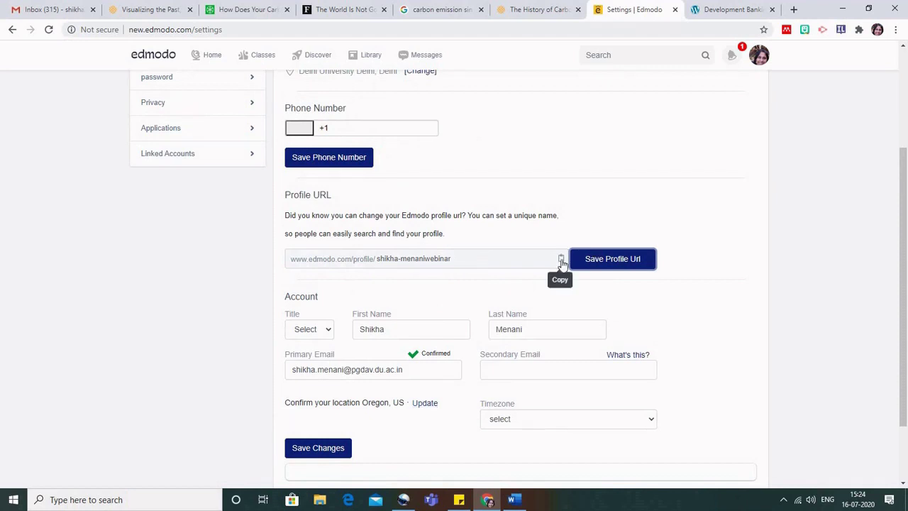
{"action": "left_click", "coordinate": [562, 261]}
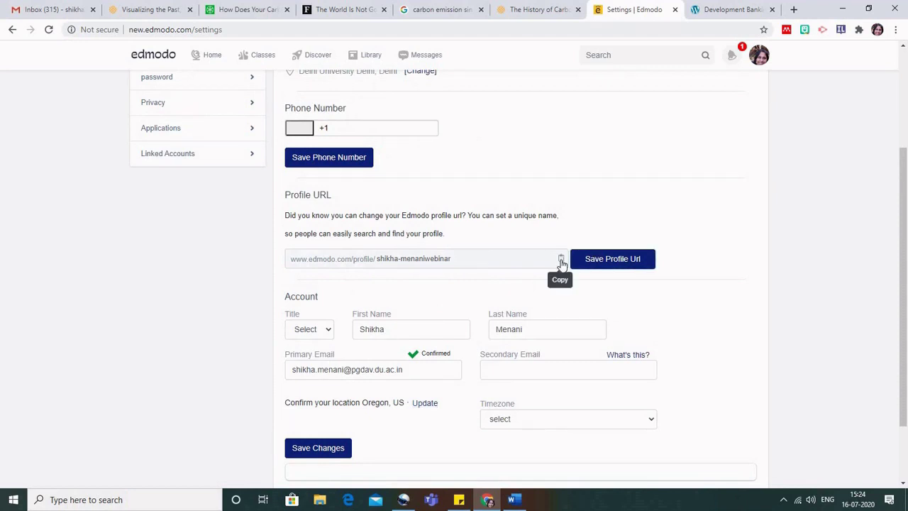
{"action": "left_click", "coordinate": [794, 9]}
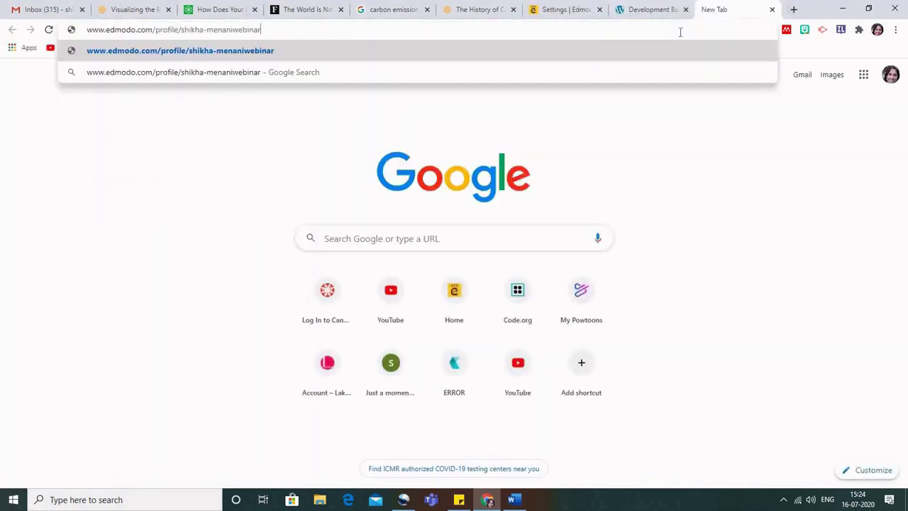
{"action": "key", "text": "Return"}
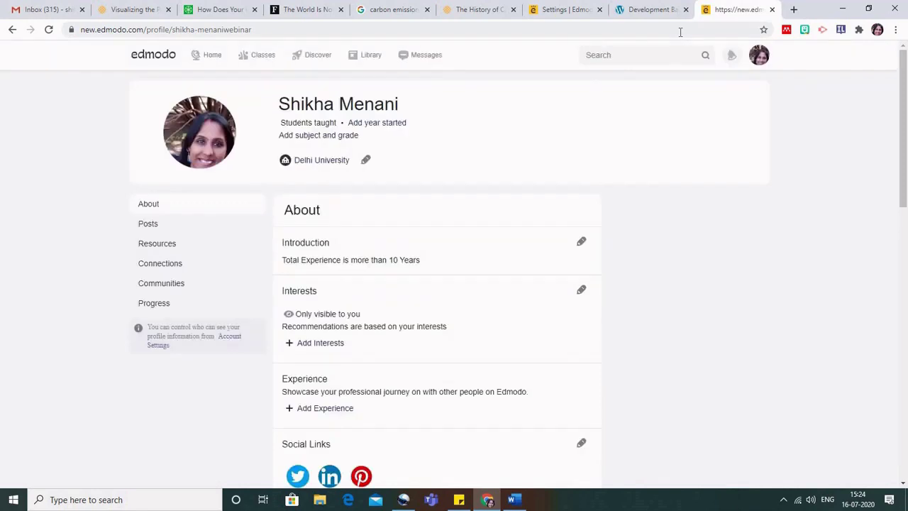
{"action": "scroll", "coordinate": [731, 268], "scroll_direction": "down", "scroll_amount": 2}
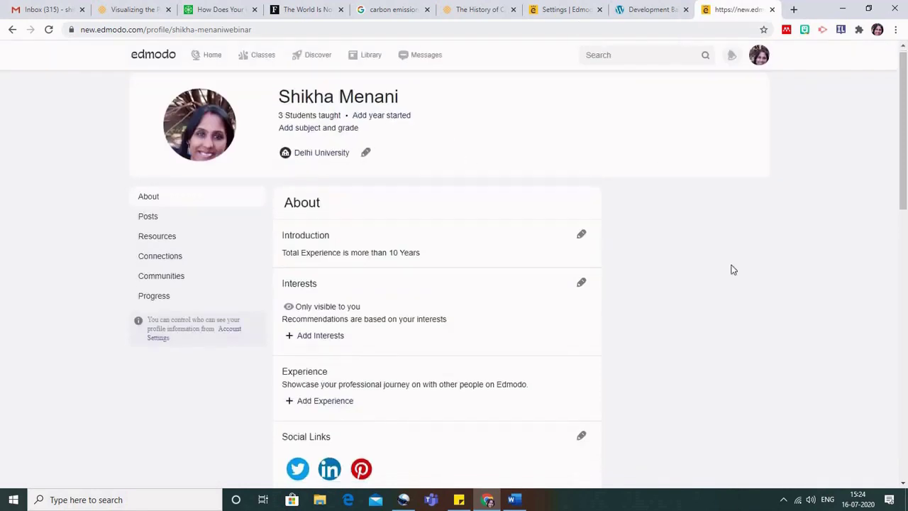
{"action": "scroll", "coordinate": [733, 270], "scroll_direction": "down", "scroll_amount": 7}
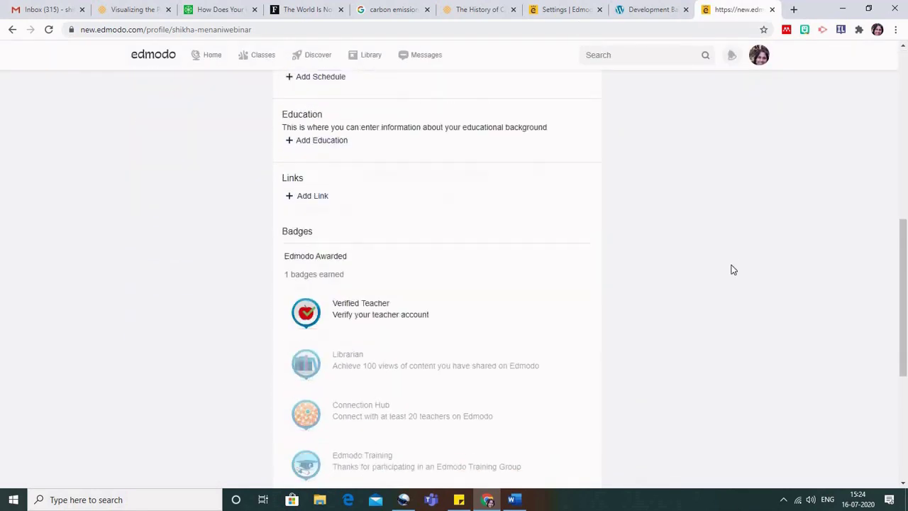
{"action": "scroll", "coordinate": [733, 270], "scroll_direction": "down", "scroll_amount": 2}
{"action": "scroll", "coordinate": [733, 270], "scroll_direction": "up", "scroll_amount": 12}
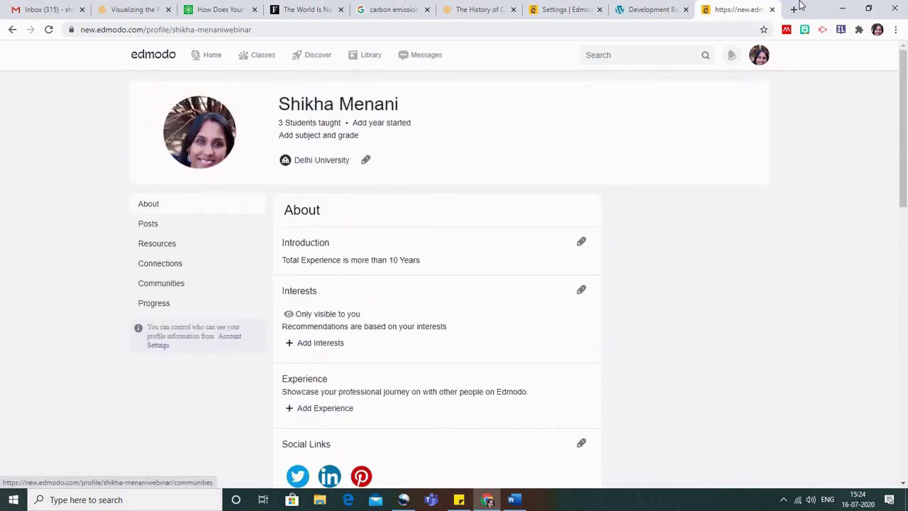
{"action": "left_click", "coordinate": [773, 10]}
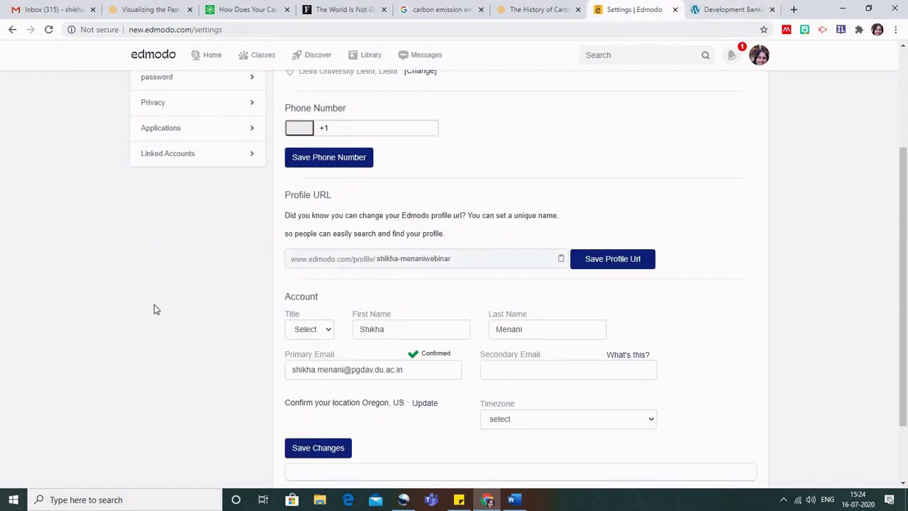
Open the FMI class members list and view the first student's profile.
{"action": "scroll", "coordinate": [154, 309], "scroll_direction": "up", "scroll_amount": 3}
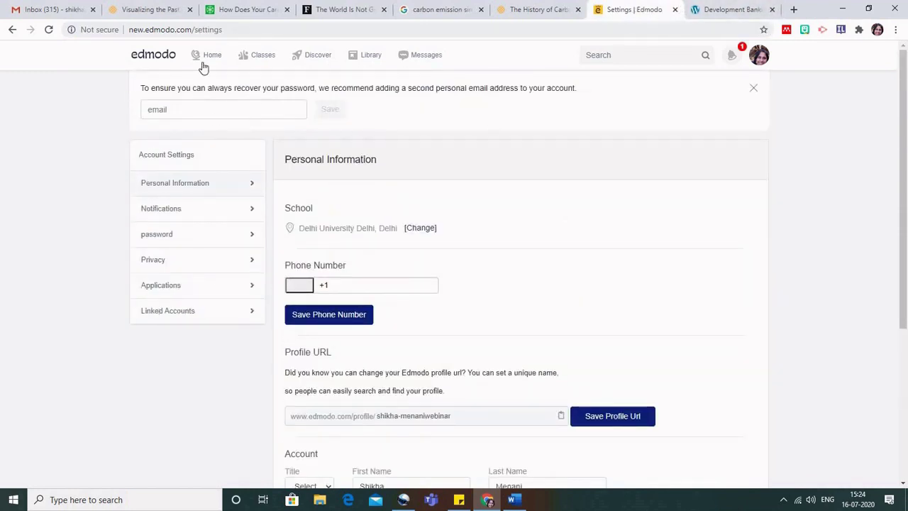
{"action": "left_click", "coordinate": [245, 61]}
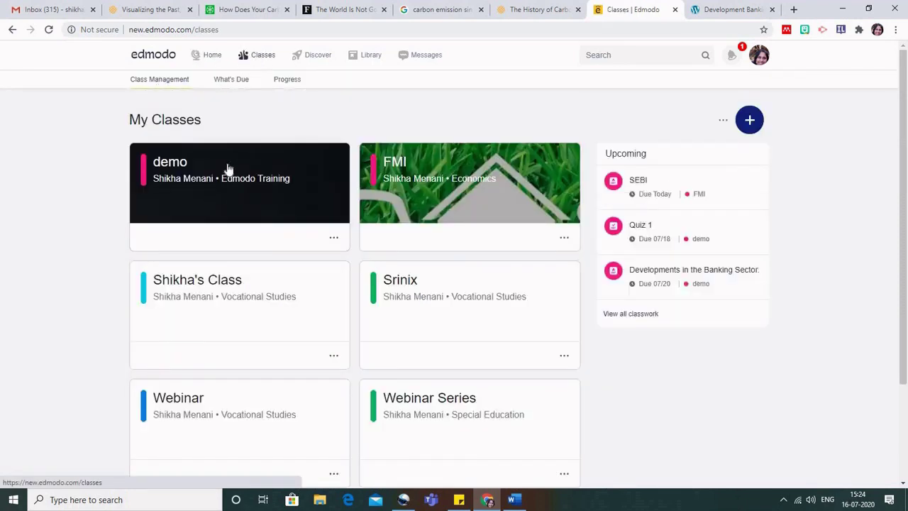
{"action": "left_click", "coordinate": [401, 164]}
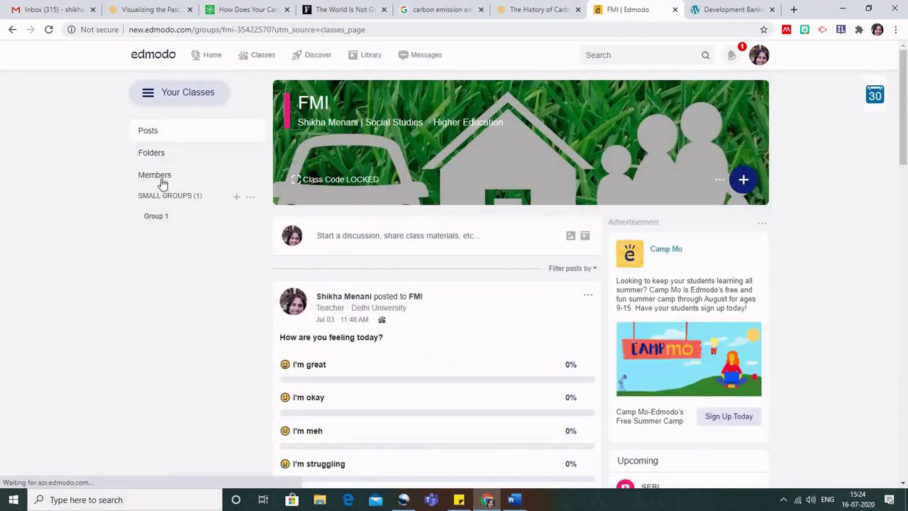
{"action": "left_click", "coordinate": [160, 178]}
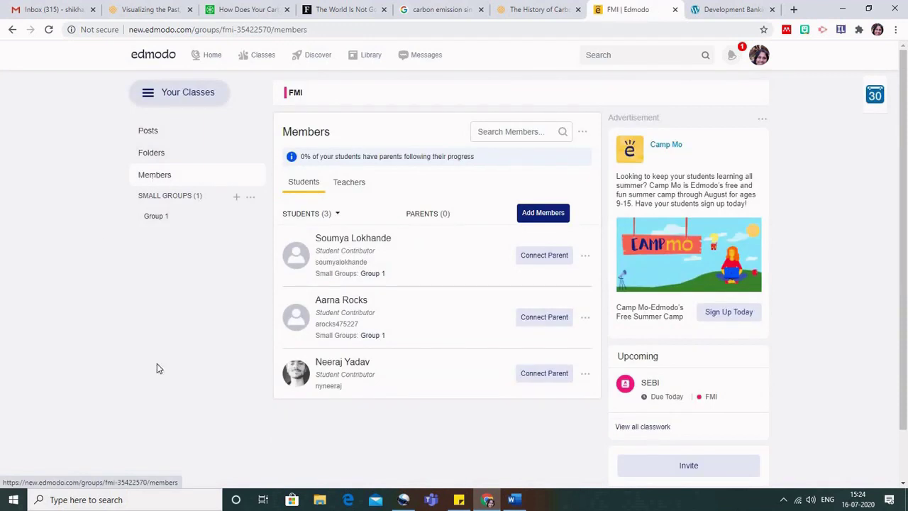
{"action": "left_click", "coordinate": [347, 241]}
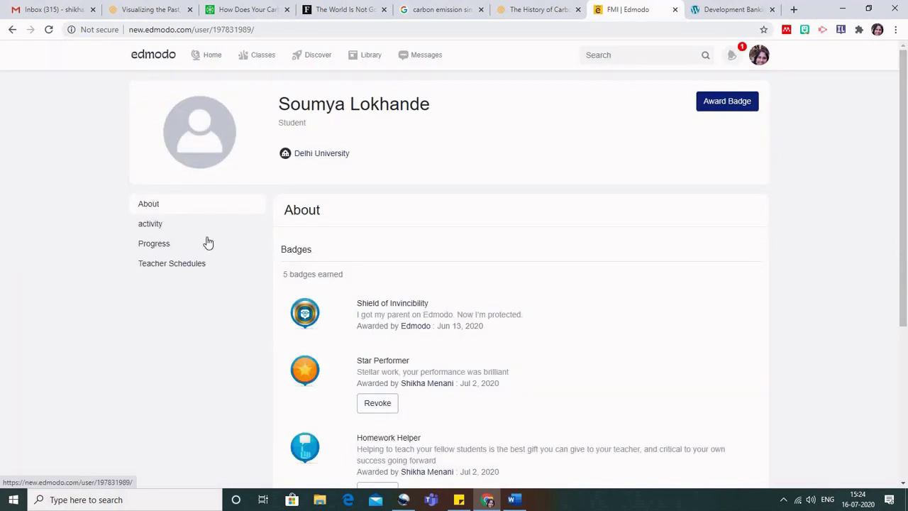
Review the student's activity posts, replies, progress and teacher schedules, then go to the Library.
{"action": "scroll", "coordinate": [477, 302], "scroll_direction": "down", "scroll_amount": 2}
{"action": "scroll", "coordinate": [477, 301], "scroll_direction": "down", "scroll_amount": 2}
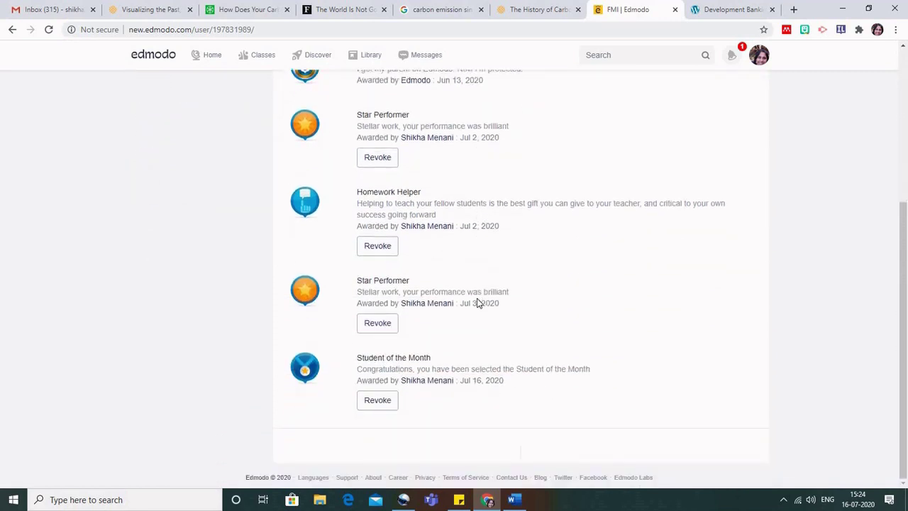
{"action": "scroll", "coordinate": [477, 303], "scroll_direction": "up", "scroll_amount": 4}
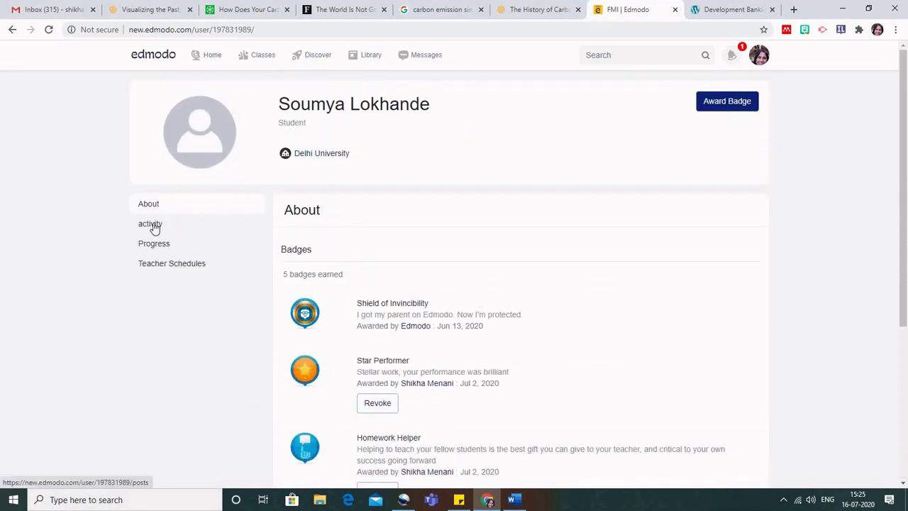
{"action": "left_click", "coordinate": [153, 225]}
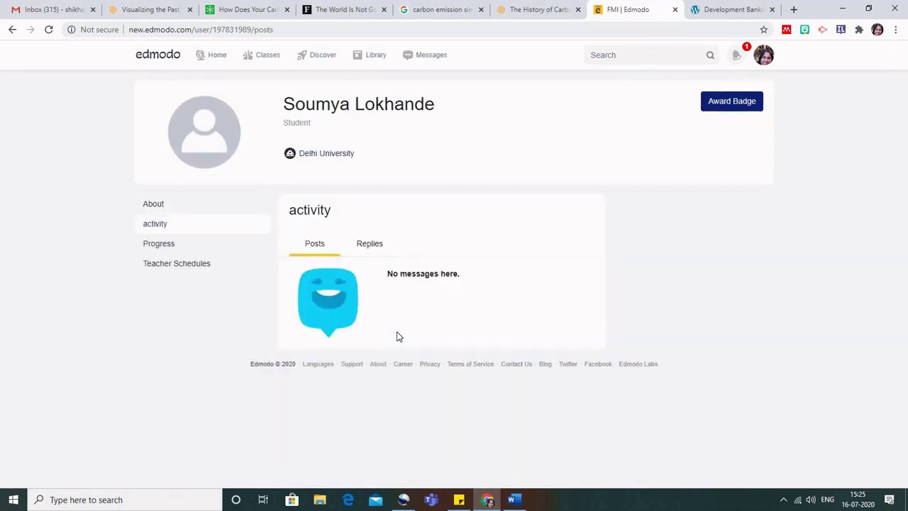
{"action": "left_click", "coordinate": [374, 249]}
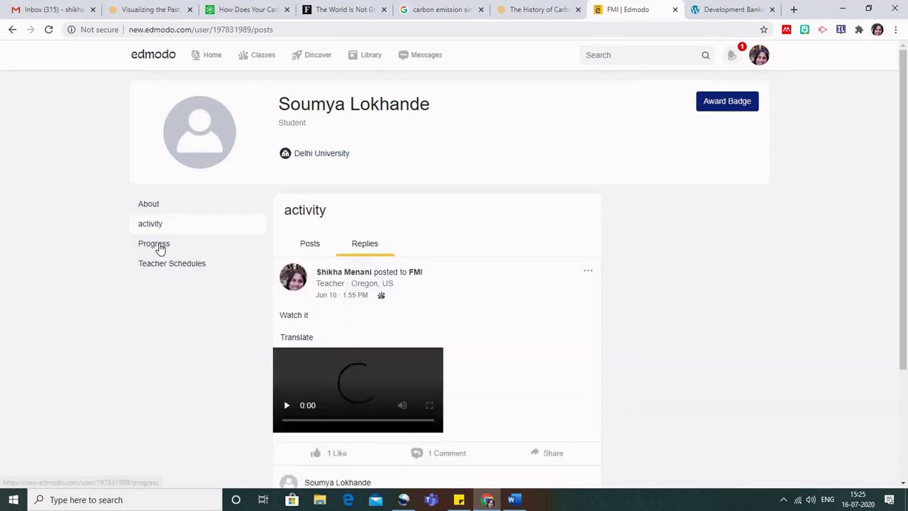
{"action": "left_click", "coordinate": [158, 245]}
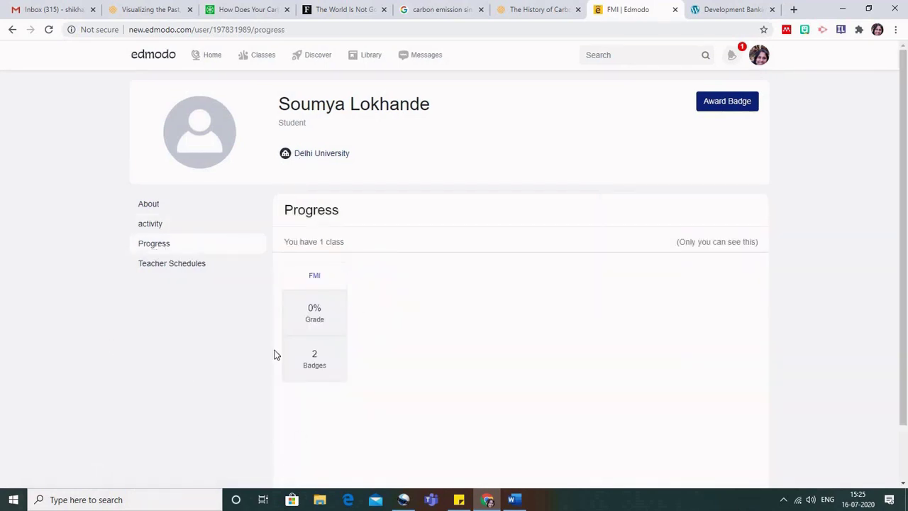
{"action": "left_click", "coordinate": [175, 267]}
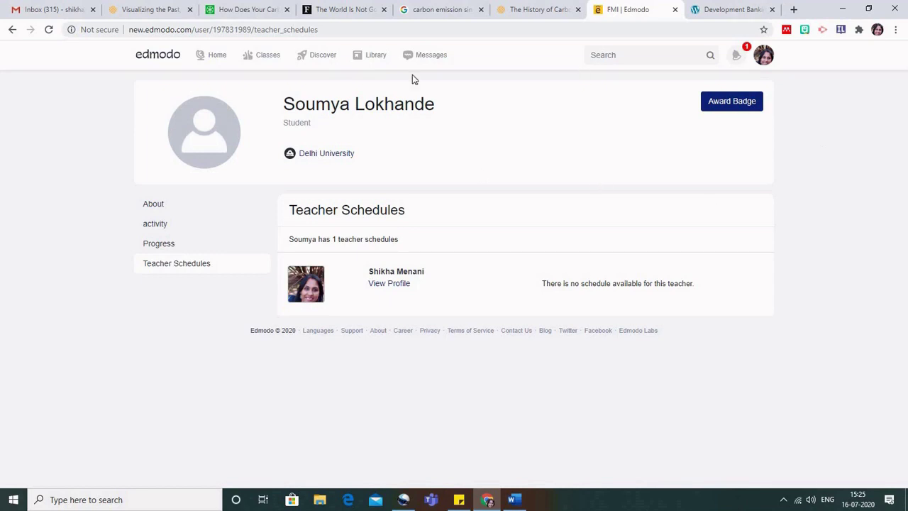
{"action": "left_click", "coordinate": [376, 62]}
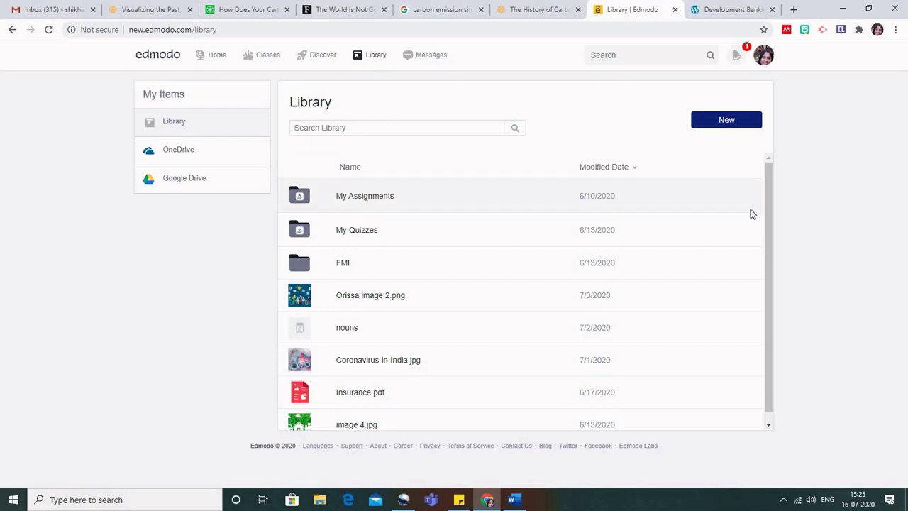
Scroll through the Library items and bring up the New item options.
{"action": "scroll", "coordinate": [752, 214], "scroll_direction": "down", "scroll_amount": 1}
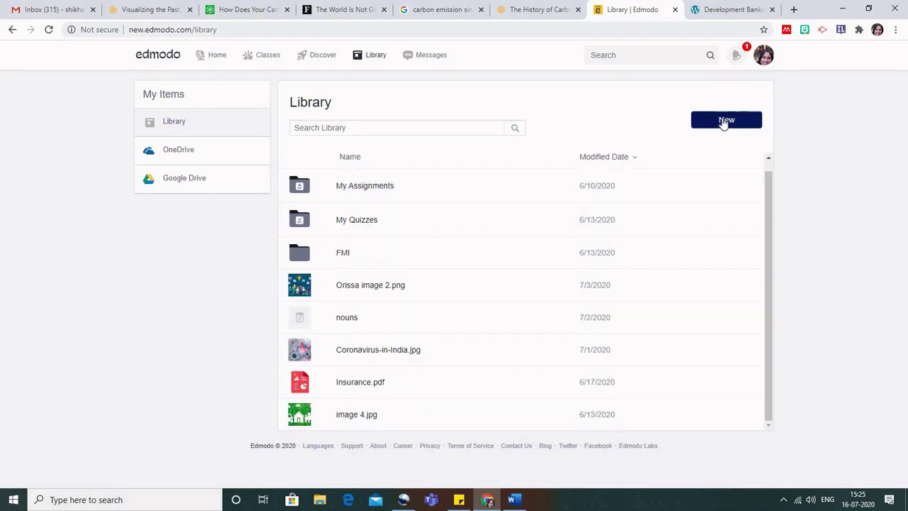
{"action": "left_click", "coordinate": [724, 122]}
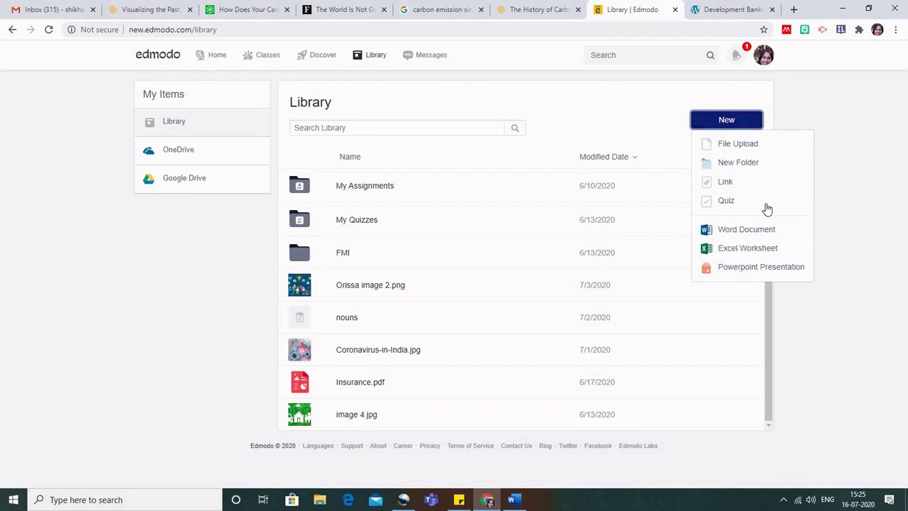
Upload Abstract Blob Funky Creative Trifold Brochure.pdf from the computer into the Library.
{"action": "left_click", "coordinate": [731, 145]}
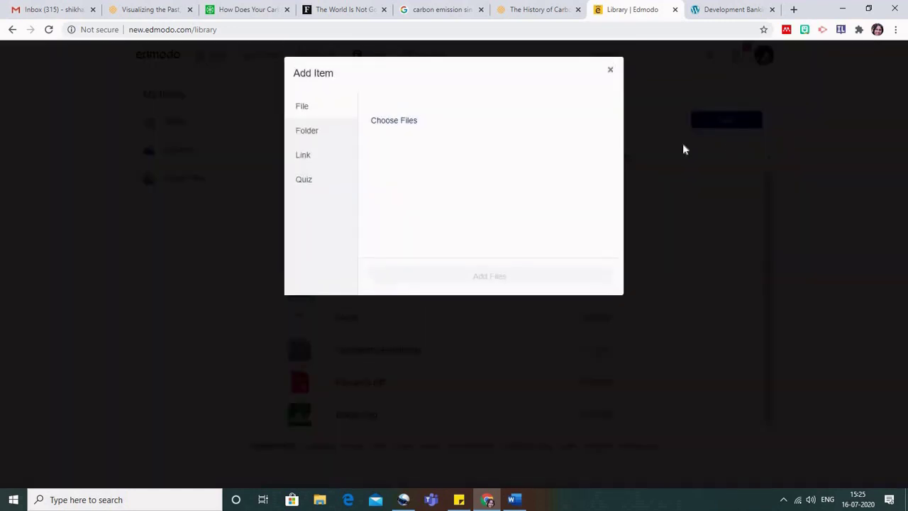
{"action": "left_click", "coordinate": [402, 126]}
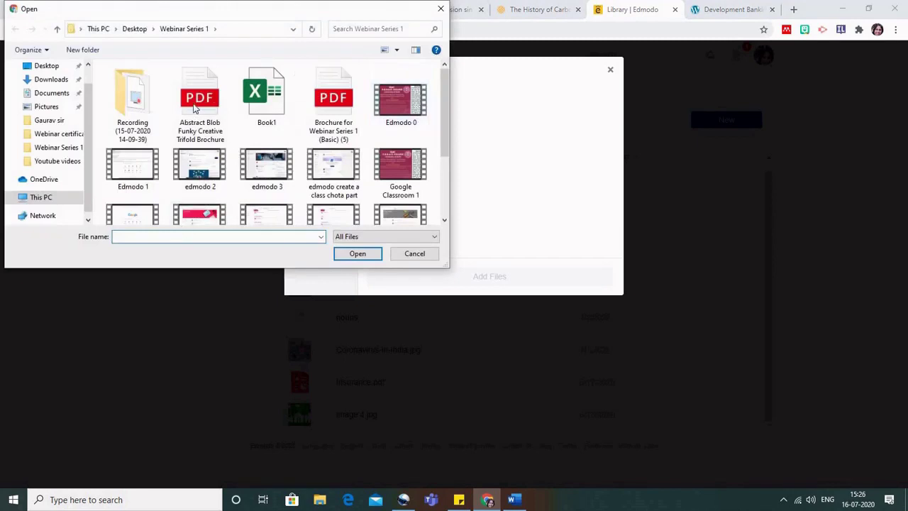
{"action": "left_click", "coordinate": [200, 103]}
{"action": "left_click", "coordinate": [357, 254]}
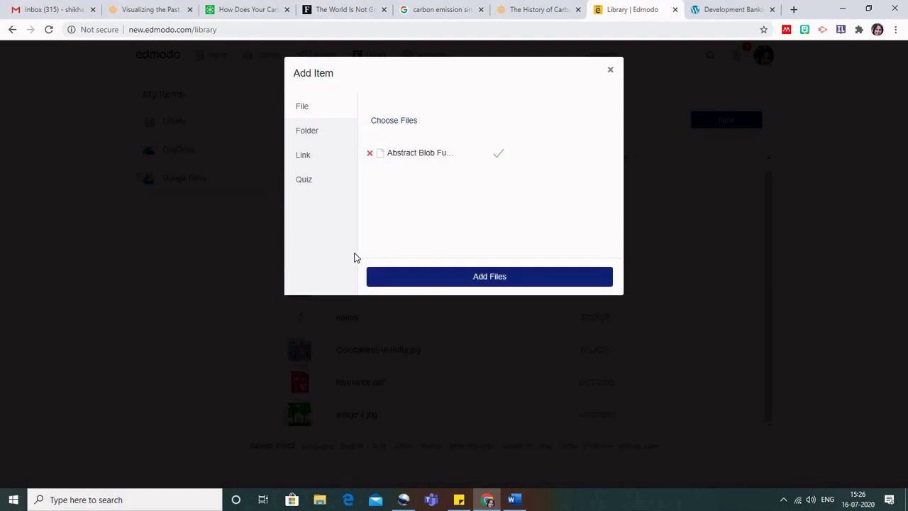
{"action": "left_click", "coordinate": [505, 277]}
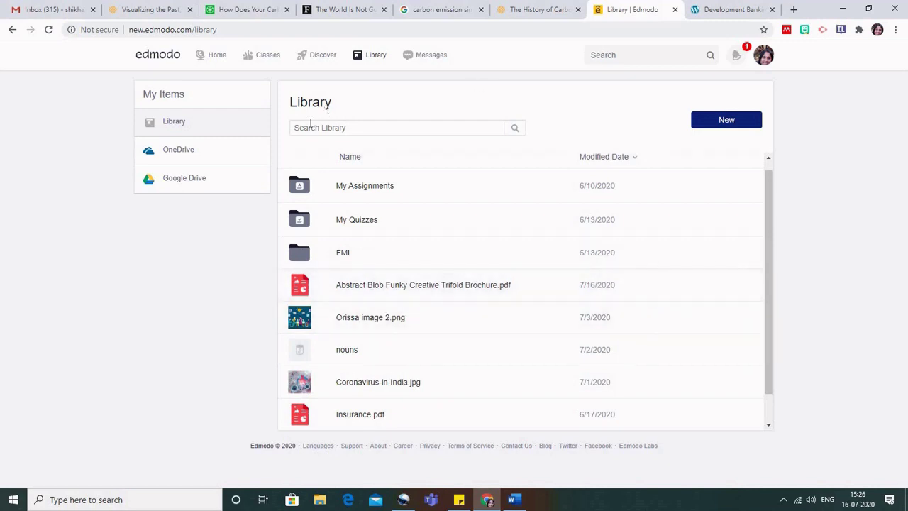
On the Home feed, draft the post 'Read this', check its visibility options, and close without posting.
{"action": "left_click", "coordinate": [218, 56]}
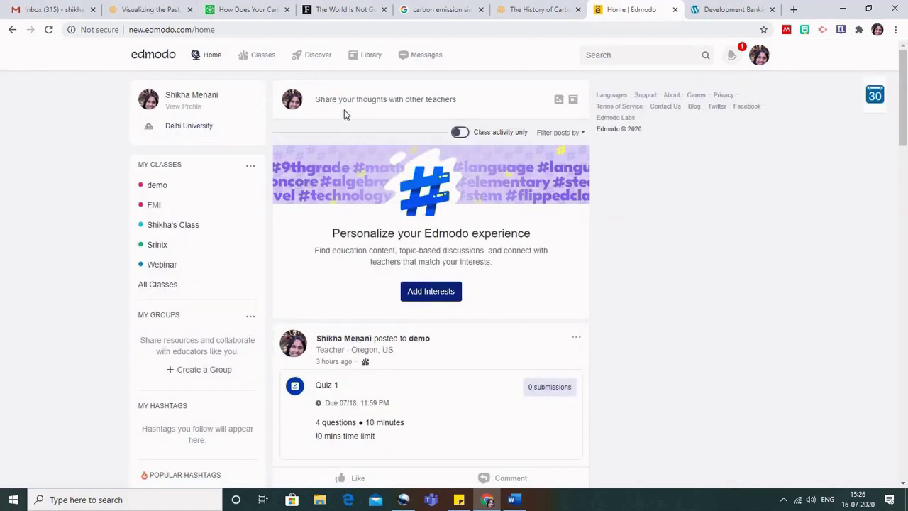
{"action": "left_click", "coordinate": [342, 102]}
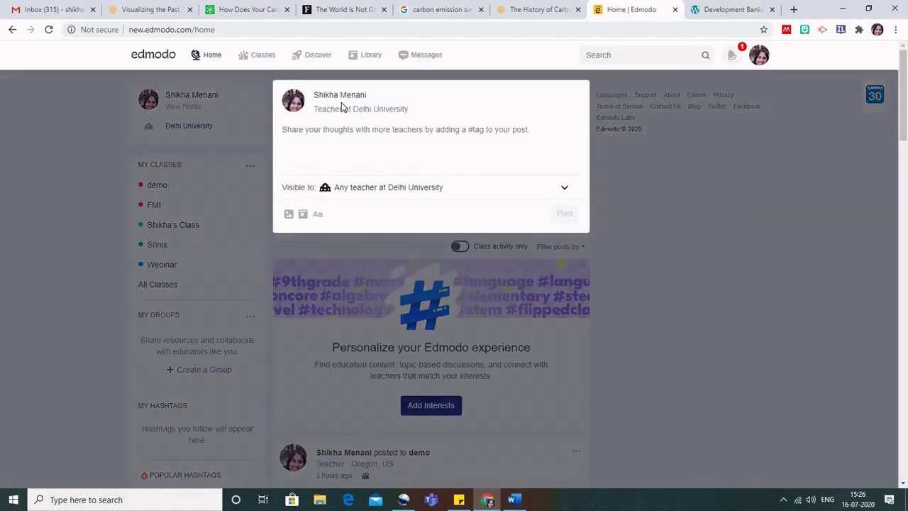
{"action": "type", "text": "Watch"}
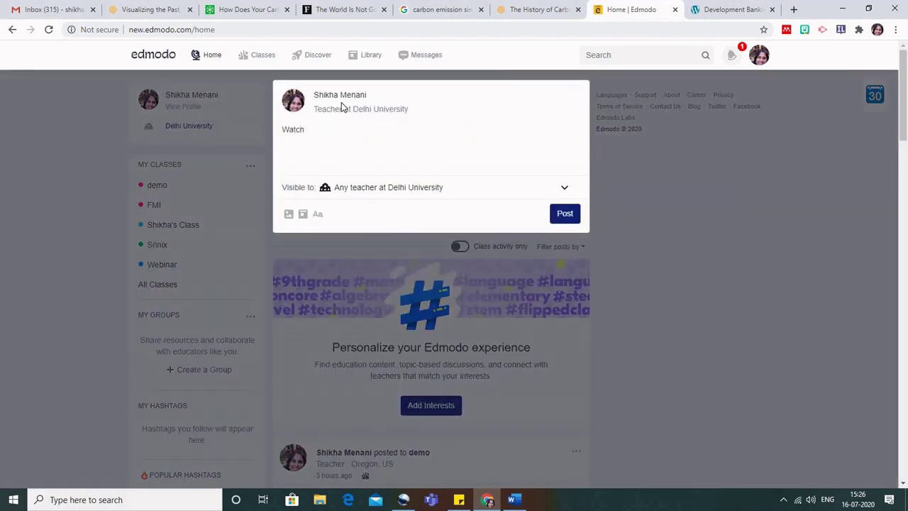
{"action": "key", "text": "BackSpace"}
{"action": "key", "text": "BackSpace"}
{"action": "key", "text": "BackSpace"}
{"action": "type", "text": "Read"}
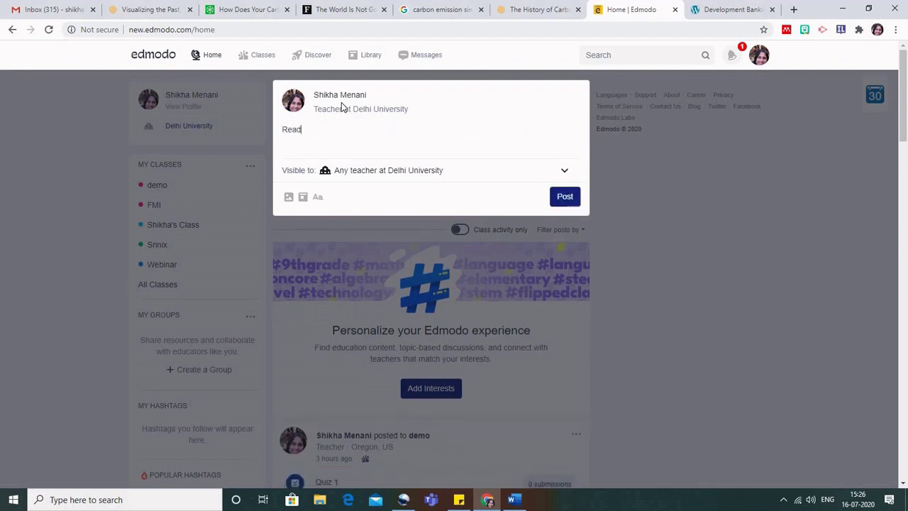
{"action": "type", "text": " this"}
{"action": "left_click", "coordinate": [566, 174]}
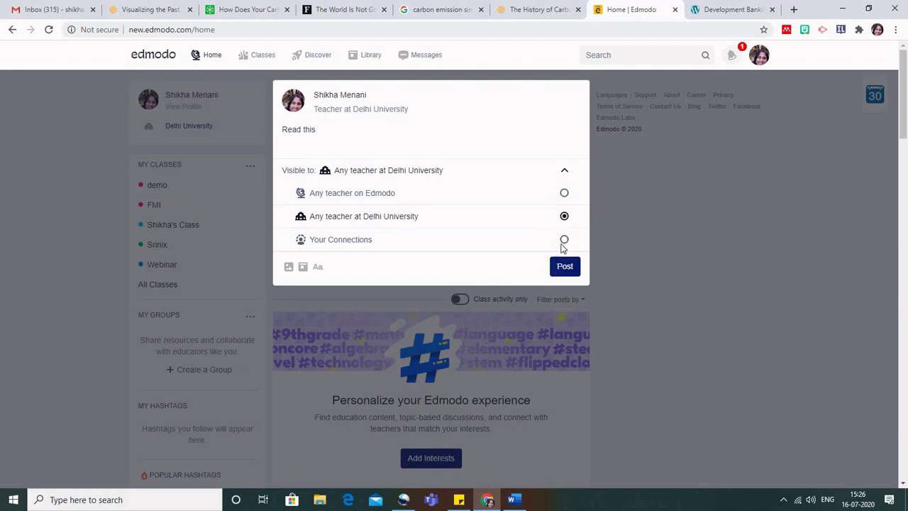
{"action": "left_click", "coordinate": [712, 250]}
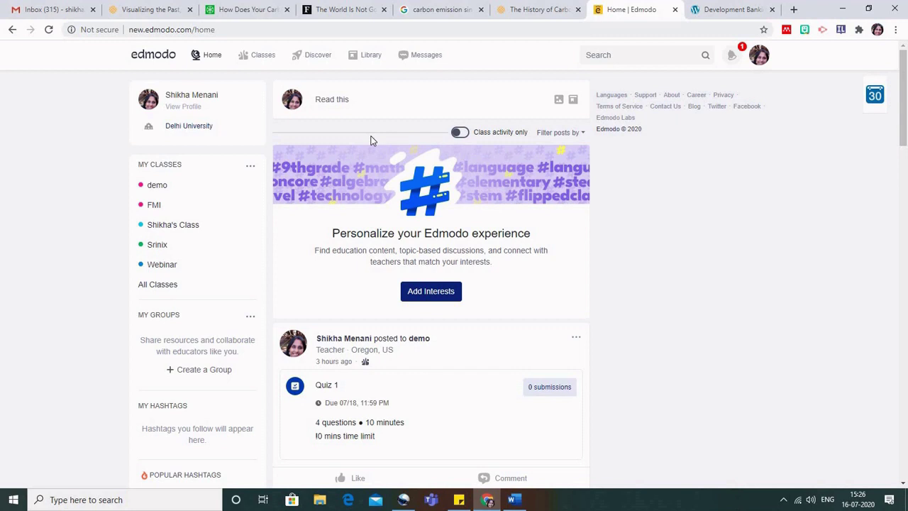
{"action": "mouse_move", "coordinate": [261, 59]}
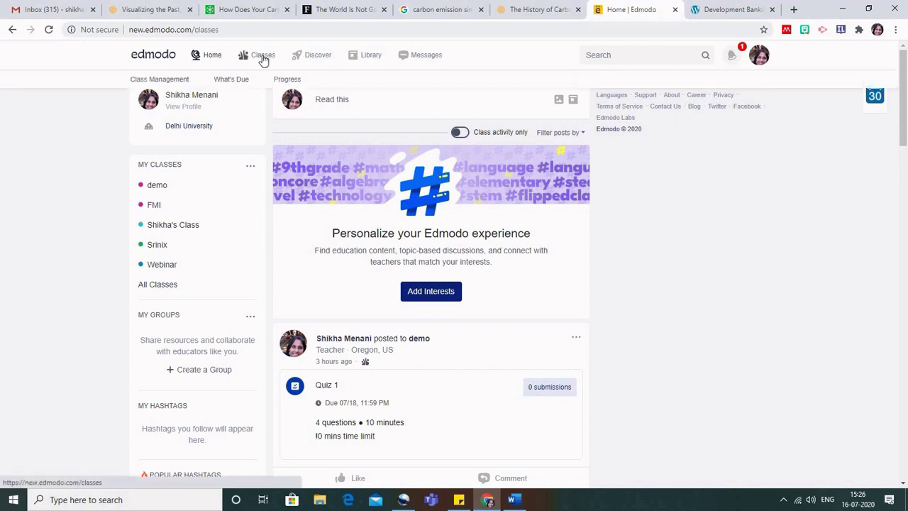
Start a new discussion in the FMI class with the text 'Read it'.
{"action": "left_click", "coordinate": [263, 59]}
{"action": "left_click", "coordinate": [397, 162]}
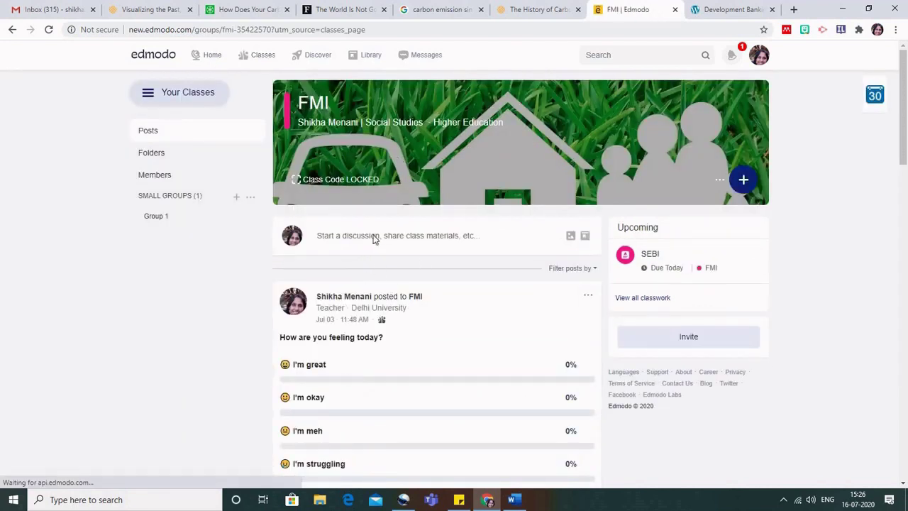
{"action": "left_click", "coordinate": [374, 239]}
{"action": "type", "text": "Read it"}
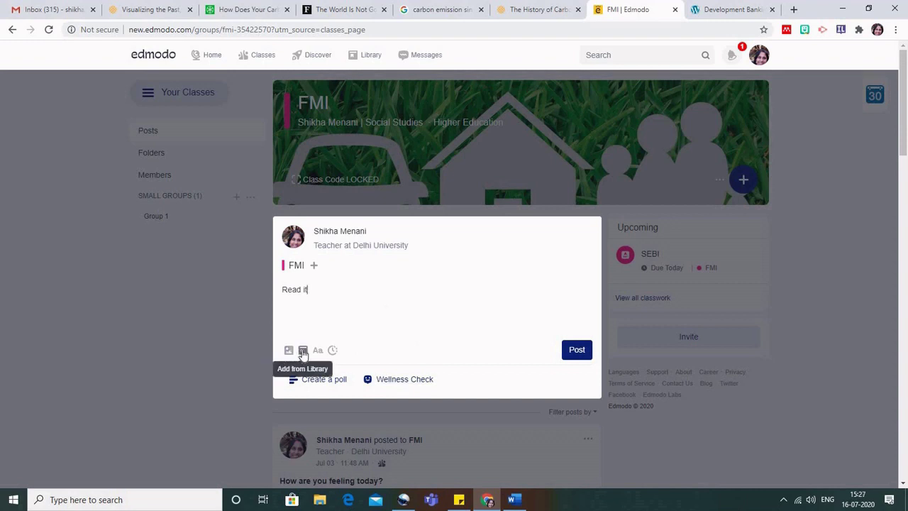
Attach Abstract Blob Funky Creative Trifold Brochure.pdf from the Library and publish the post.
{"action": "left_click", "coordinate": [303, 350]}
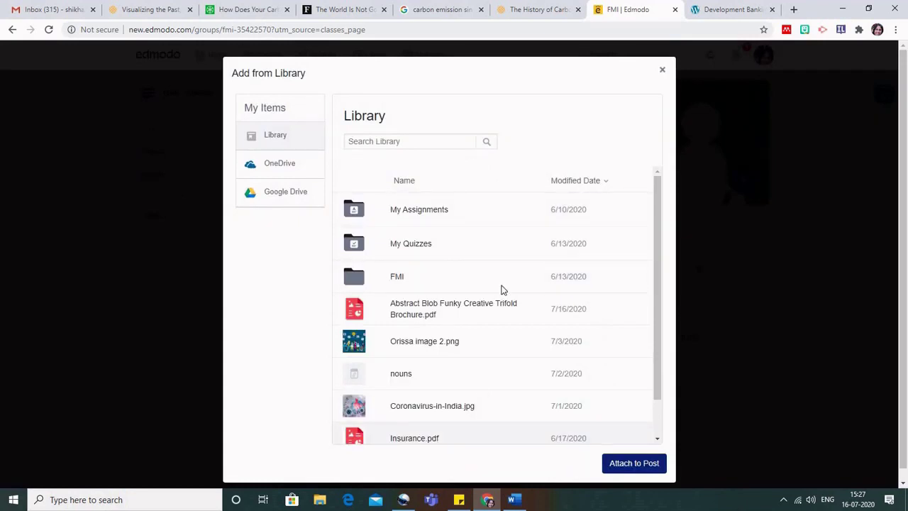
{"action": "scroll", "coordinate": [503, 297], "scroll_direction": "down", "scroll_amount": 1}
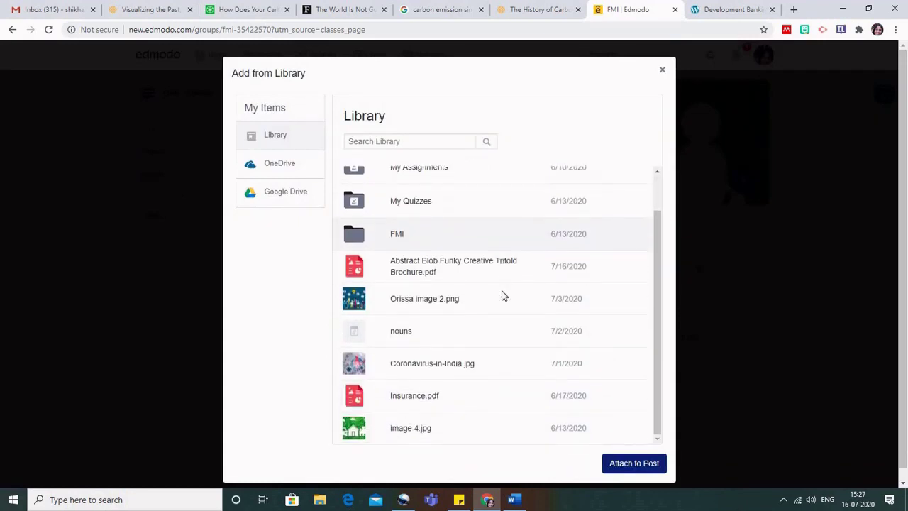
{"action": "left_click", "coordinate": [447, 279]}
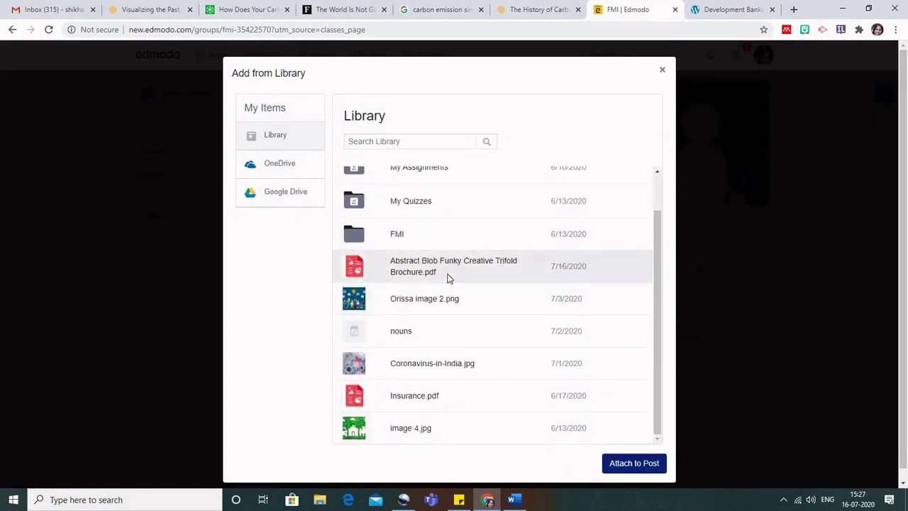
{"action": "left_click", "coordinate": [628, 465]}
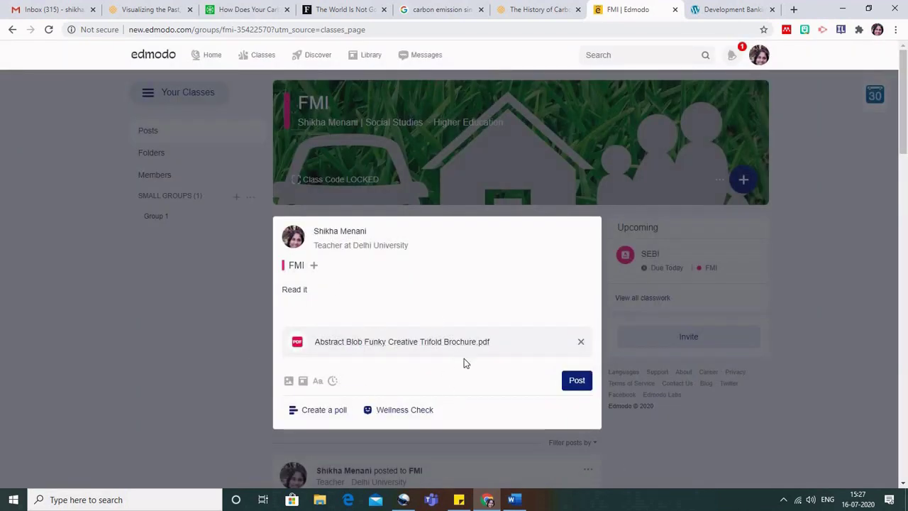
{"action": "left_click", "coordinate": [576, 383]}
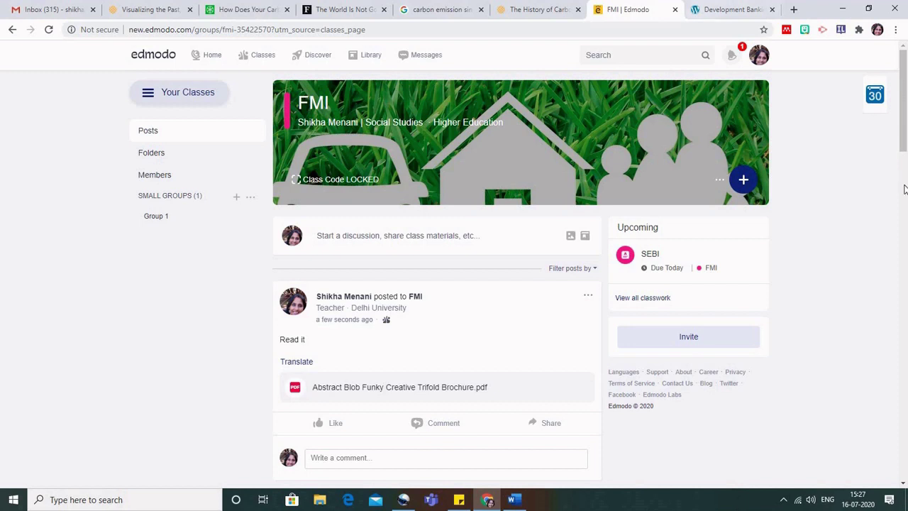
{"action": "left_click", "coordinate": [874, 100]}
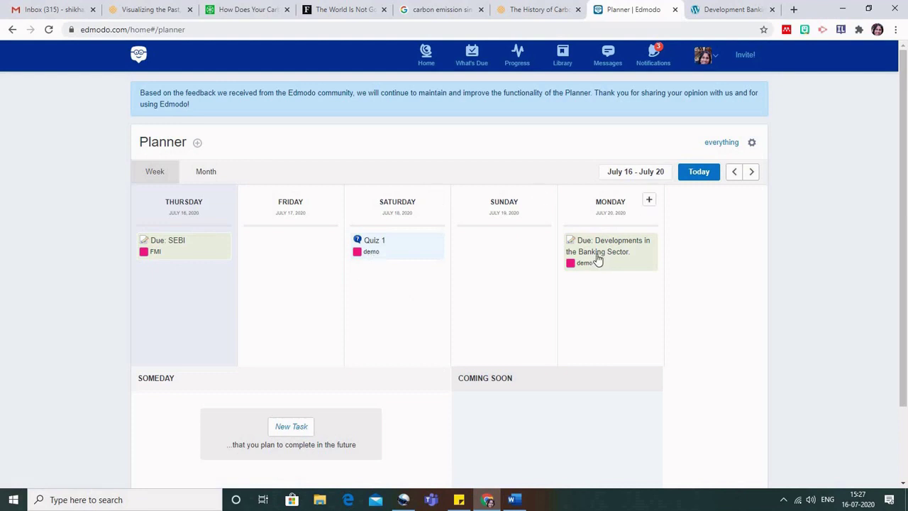
{"action": "scroll", "coordinate": [595, 293], "scroll_direction": "down", "scroll_amount": 1}
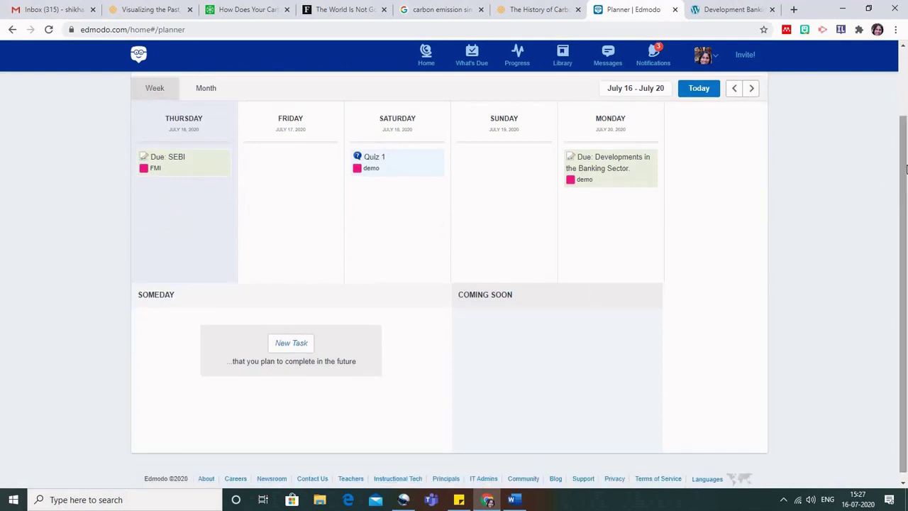
{"action": "left_click_drag", "start_coordinate": [905, 186], "coordinate": [907, 193]}
{"action": "scroll", "coordinate": [906, 147], "scroll_direction": "up", "scroll_amount": 2}
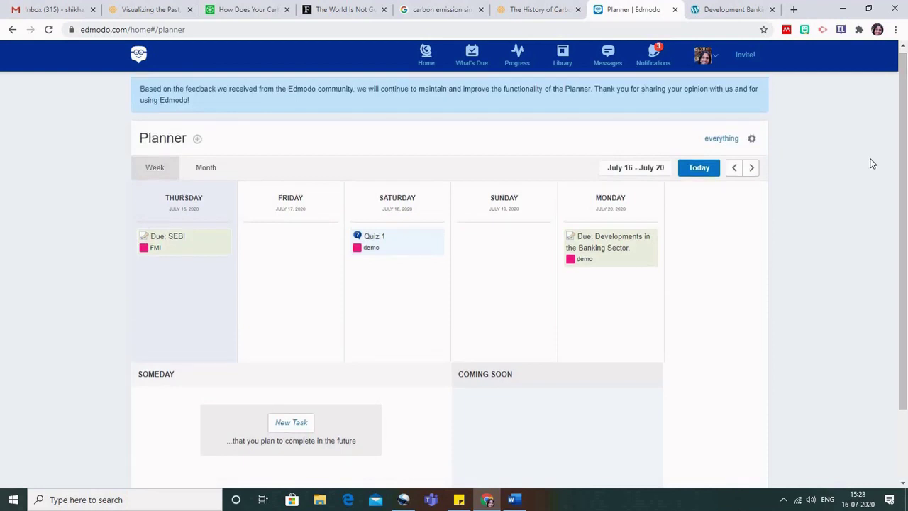
{"action": "left_click", "coordinate": [12, 30]}
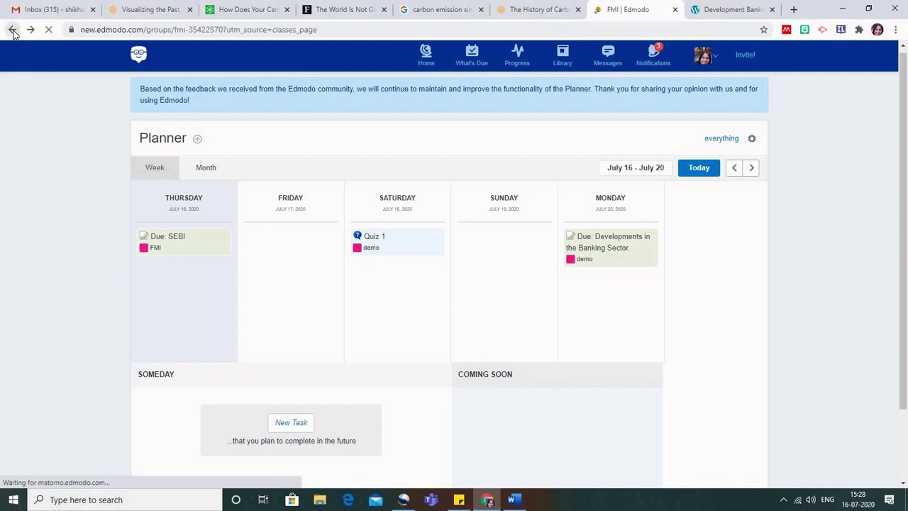
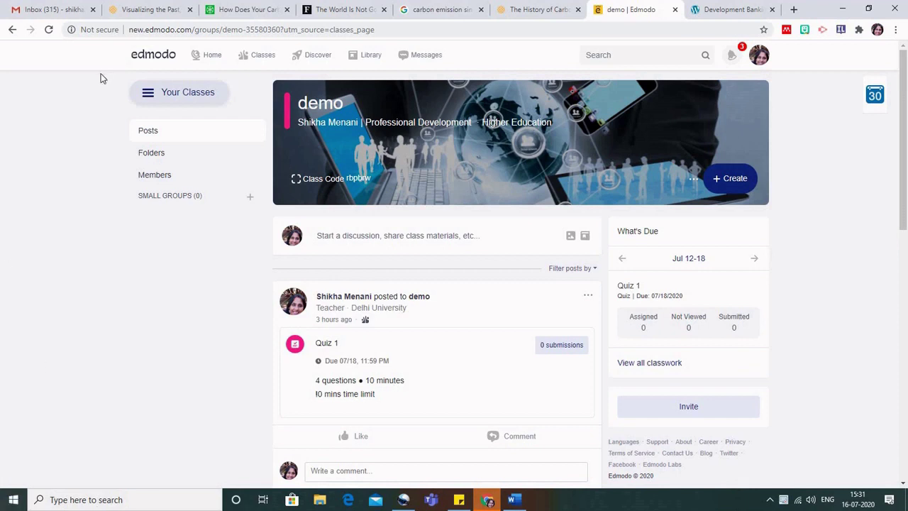
Check the class list, then load edmodo.com in a new incognito window.
{"action": "left_click", "coordinate": [147, 98]}
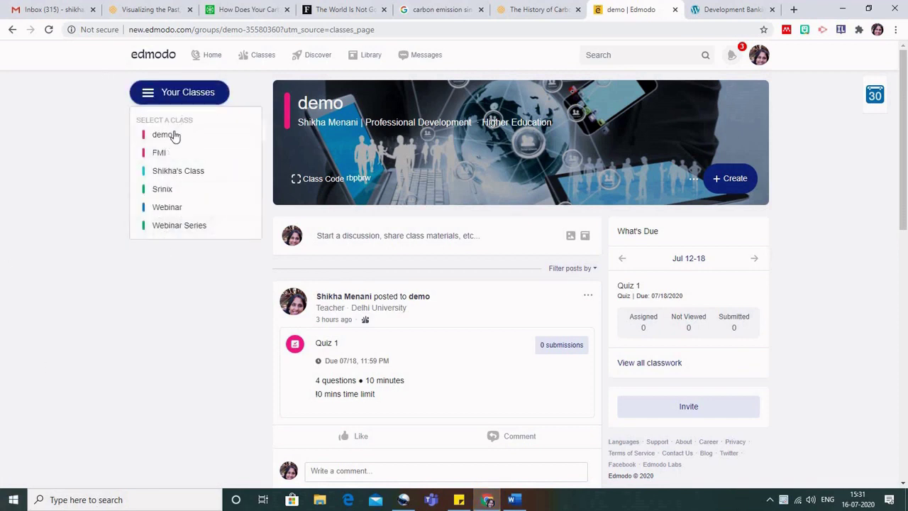
{"action": "mouse_move", "coordinate": [264, 59]}
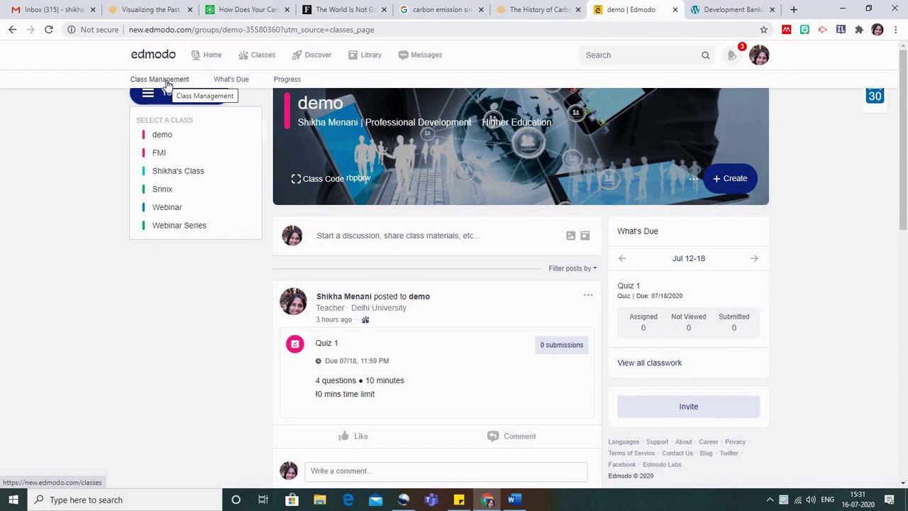
{"action": "left_click", "coordinate": [61, 176]}
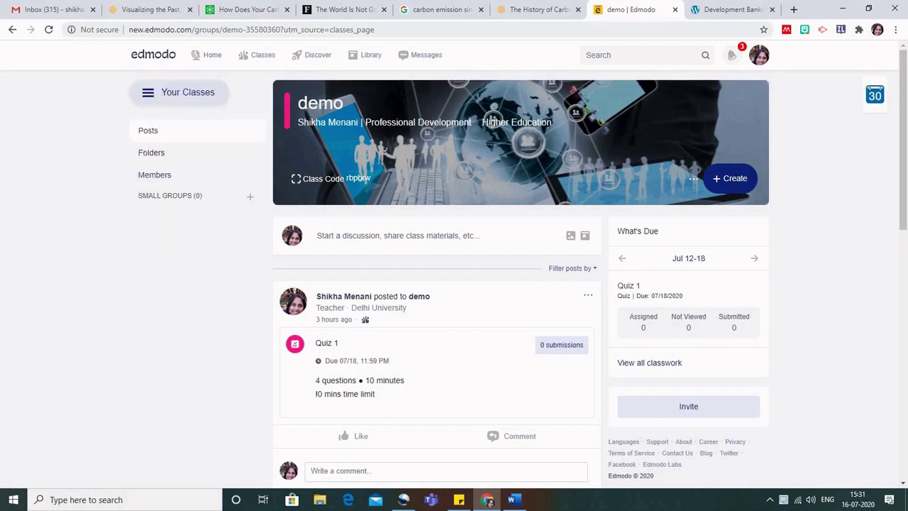
{"action": "left_click", "coordinate": [896, 30]}
{"action": "left_click", "coordinate": [829, 77]}
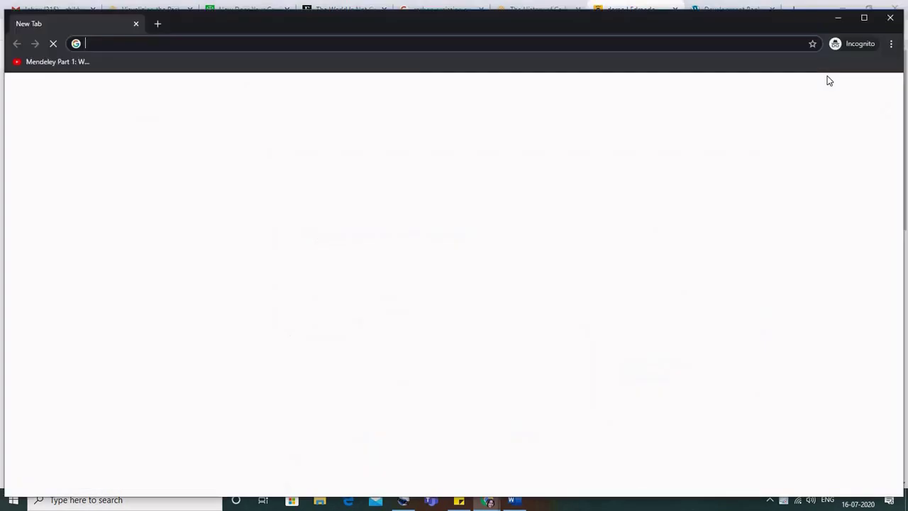
{"action": "type", "text": "edmodo.com/home"}
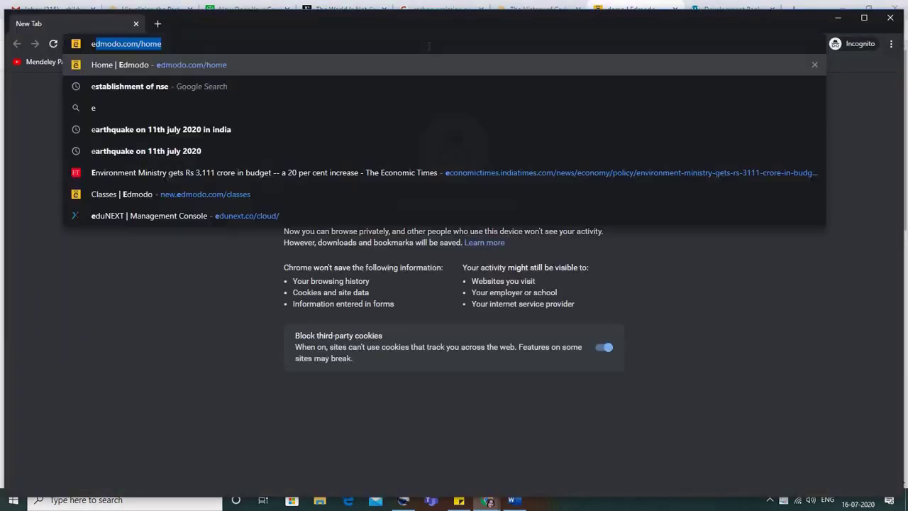
{"action": "key", "text": "Return"}
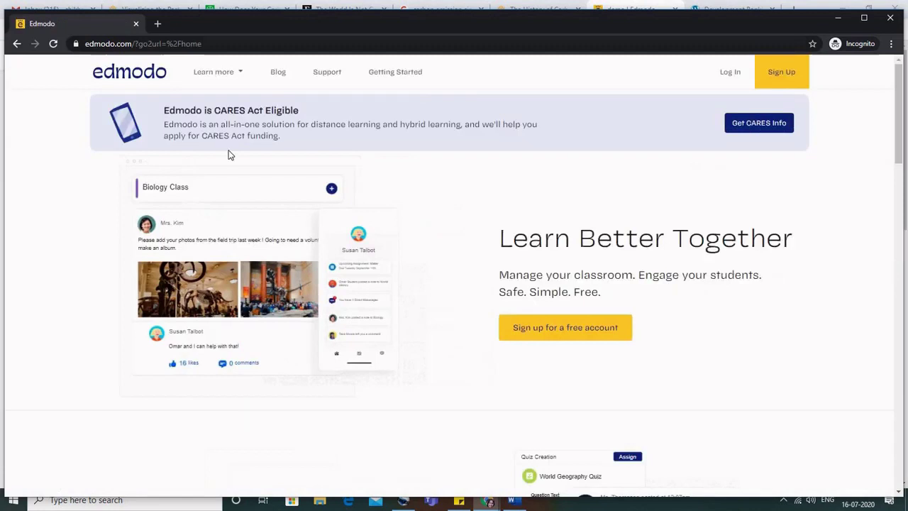
Sign up for a student account with the saved Google account and its password.
{"action": "left_click", "coordinate": [785, 72]}
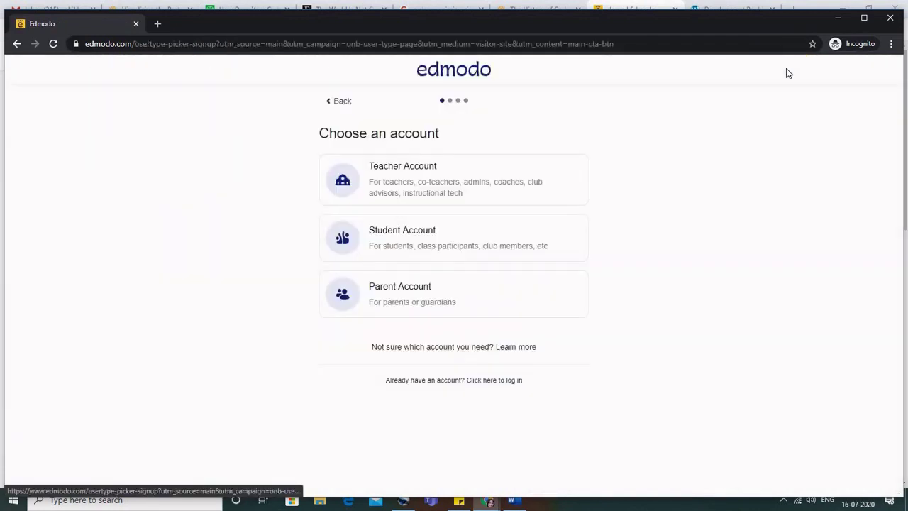
{"action": "left_click", "coordinate": [438, 236]}
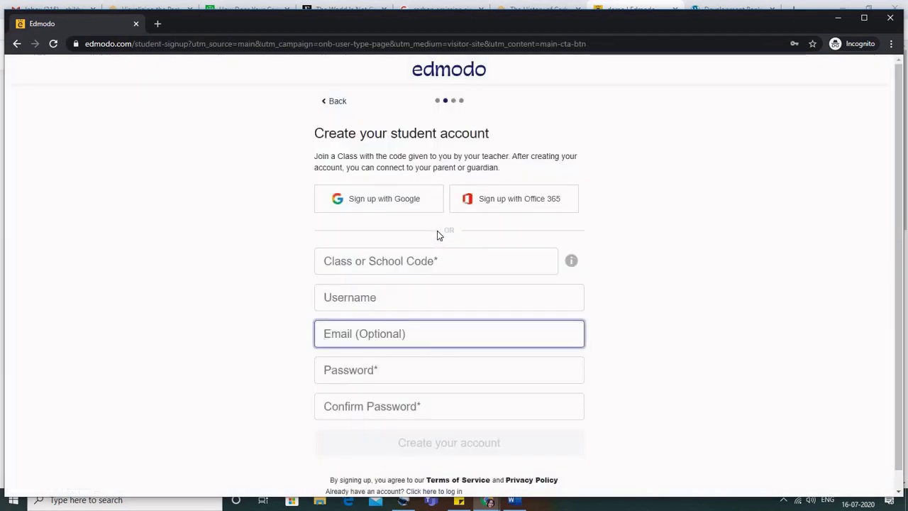
{"action": "left_click", "coordinate": [399, 200]}
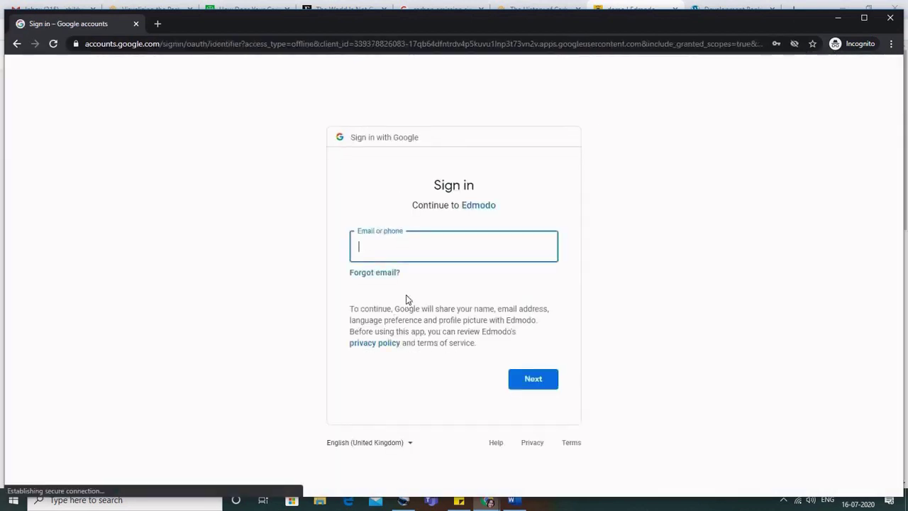
{"action": "left_click", "coordinate": [403, 251]}
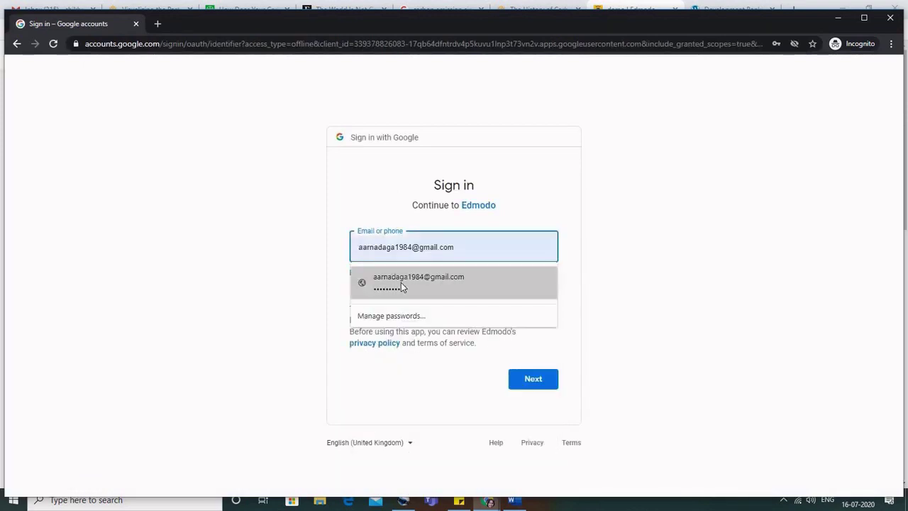
{"action": "left_click", "coordinate": [401, 283]}
{"action": "left_click", "coordinate": [534, 379]}
{"action": "left_click", "coordinate": [537, 384]}
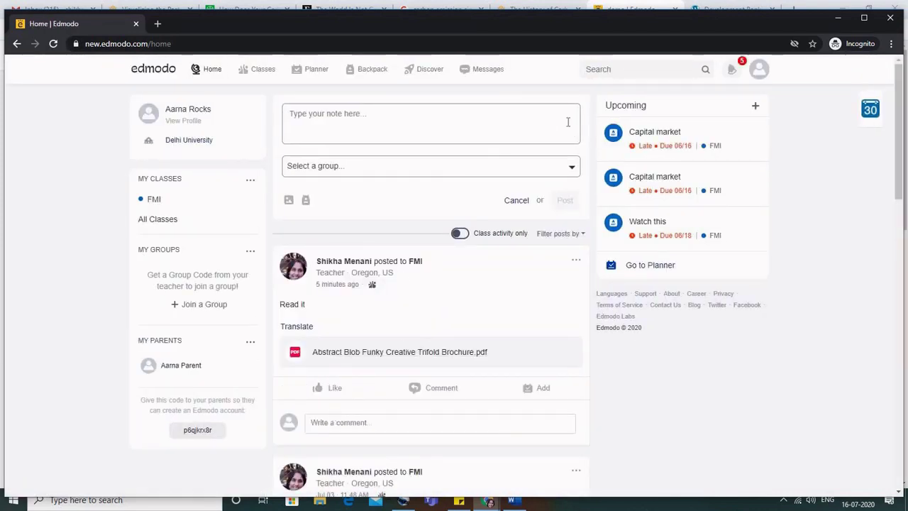
{"action": "left_click", "coordinate": [251, 183]}
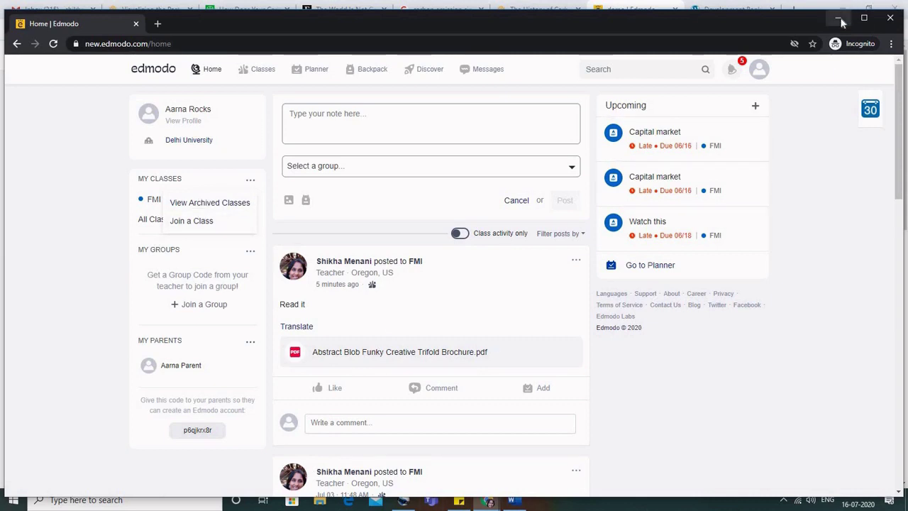
{"action": "left_click", "coordinate": [840, 20]}
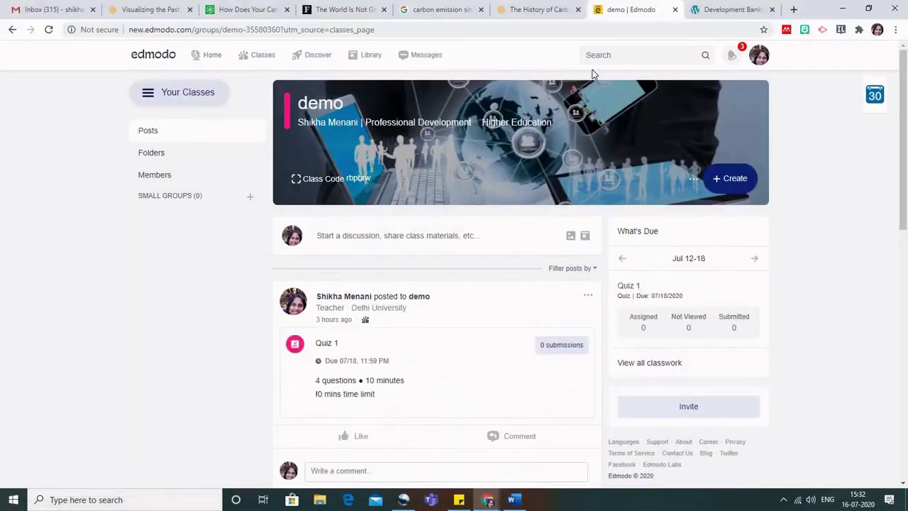
{"action": "left_click", "coordinate": [330, 178]}
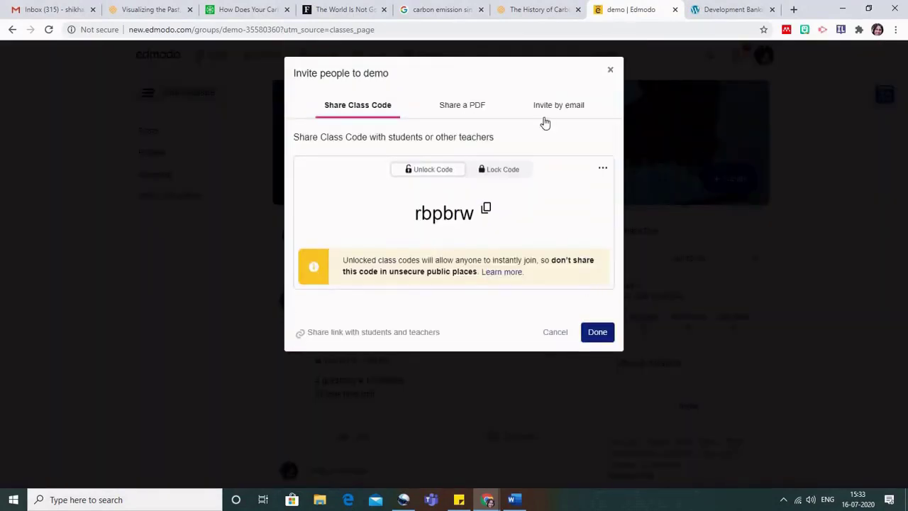
{"action": "left_click", "coordinate": [488, 209]}
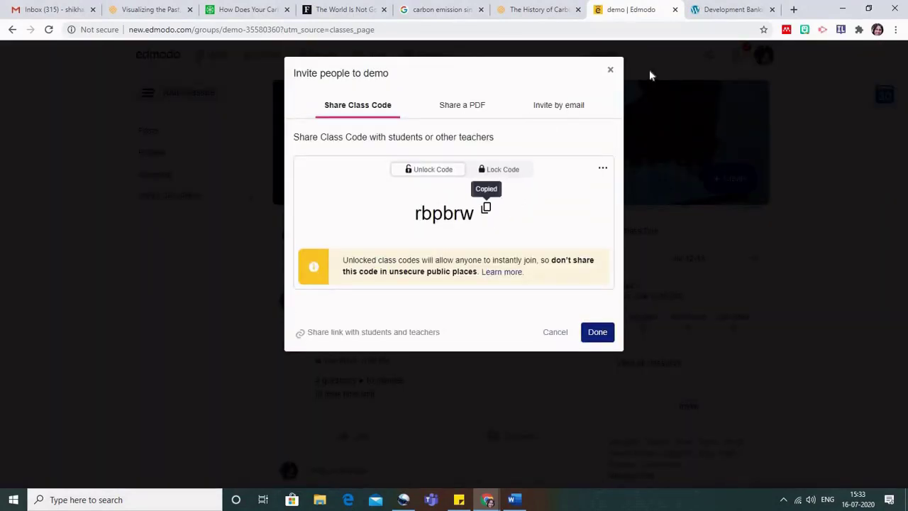
{"action": "left_click", "coordinate": [898, 30]}
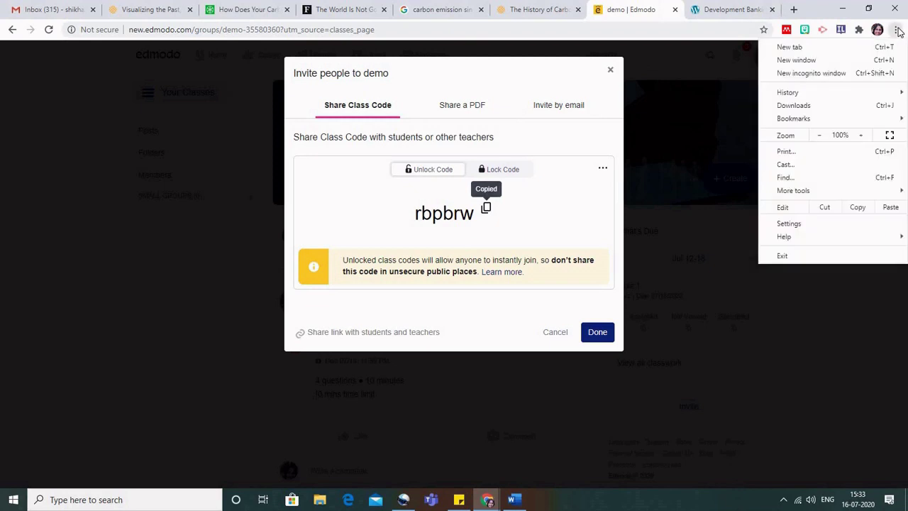
{"action": "left_click", "coordinate": [816, 74]}
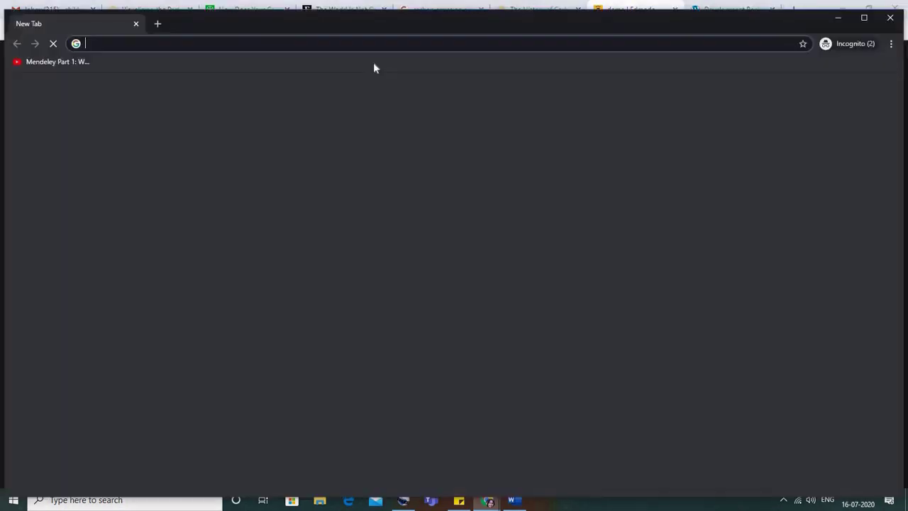
{"action": "left_click", "coordinate": [136, 24]}
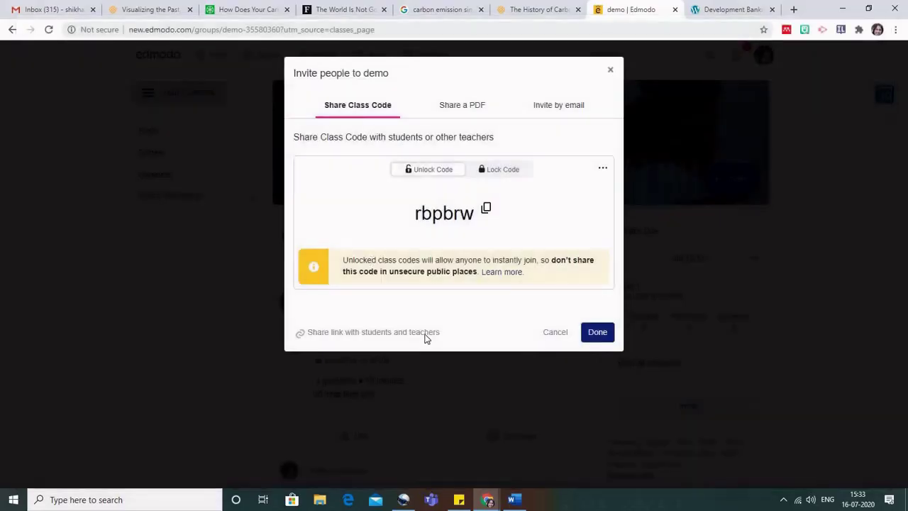
{"action": "mouse_move", "coordinate": [488, 501]}
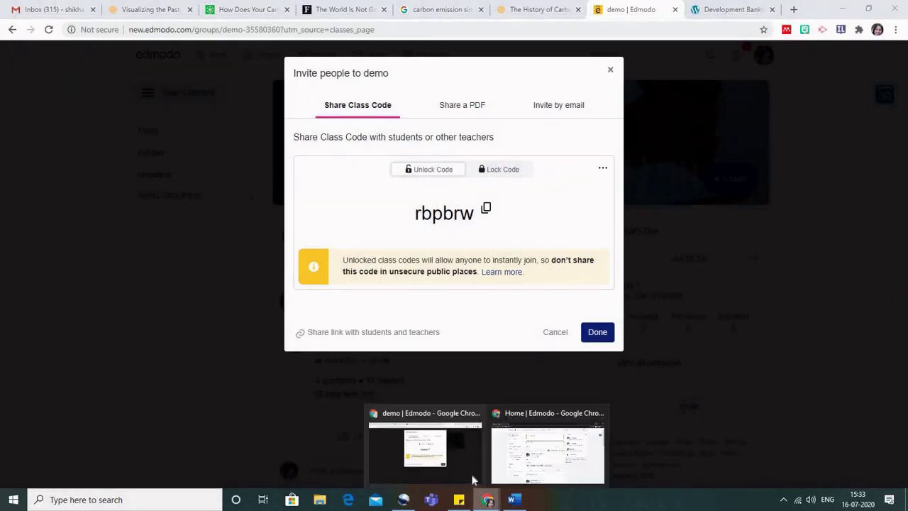
{"action": "left_click", "coordinate": [525, 475]}
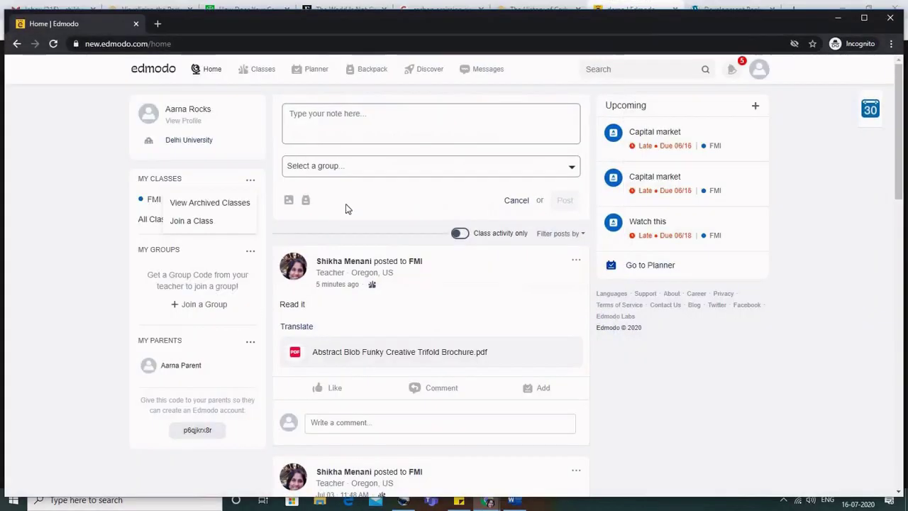
{"action": "left_click", "coordinate": [206, 221]}
{"action": "left_click", "coordinate": [391, 118]}
{"action": "key", "text": "ctrl+v"}
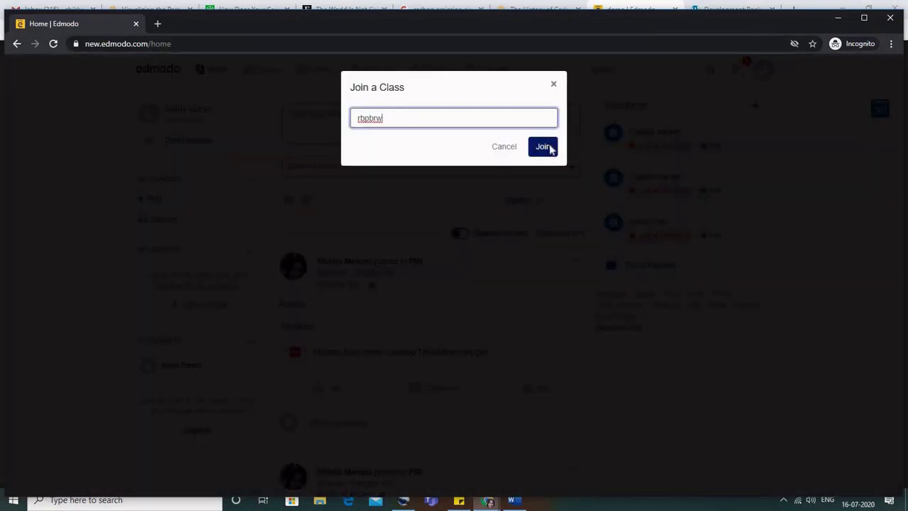
{"action": "left_click", "coordinate": [543, 146]}
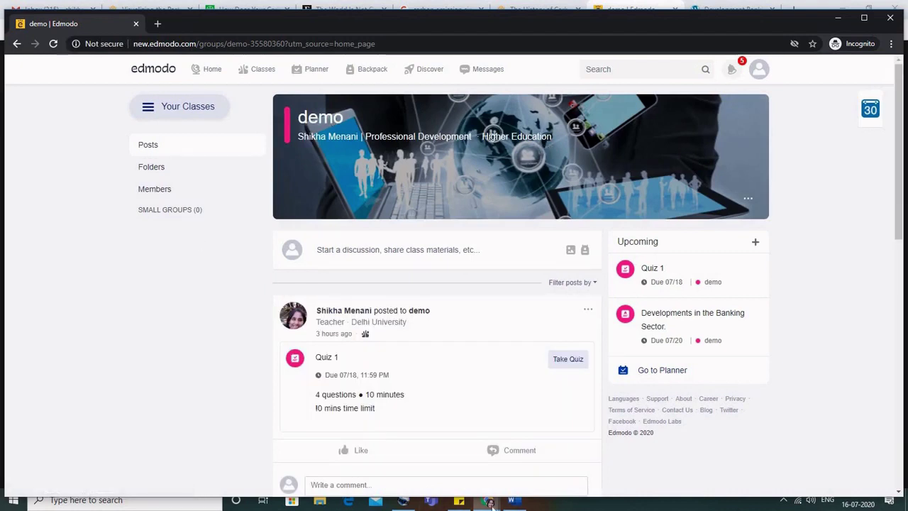
In the teacher window, close the invite, reload, check Members, then return to the student.
{"action": "left_click", "coordinate": [489, 502]}
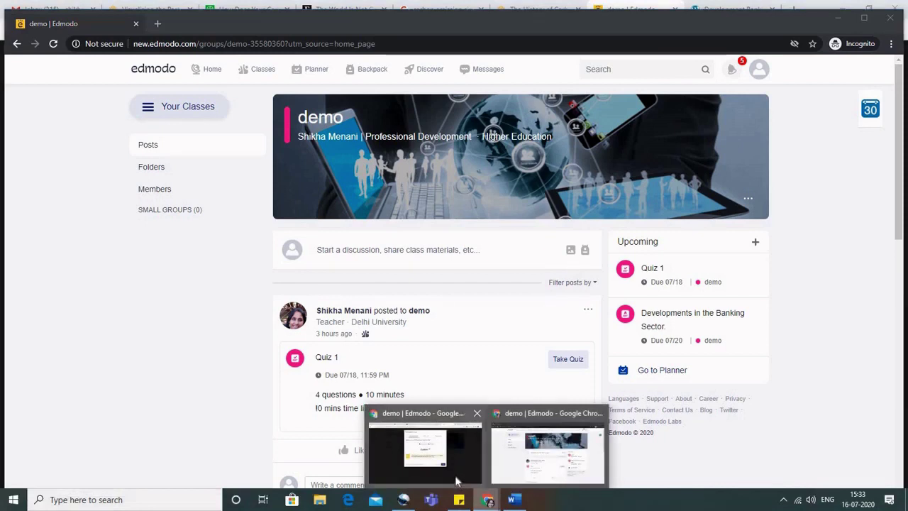
{"action": "left_click", "coordinate": [424, 447]}
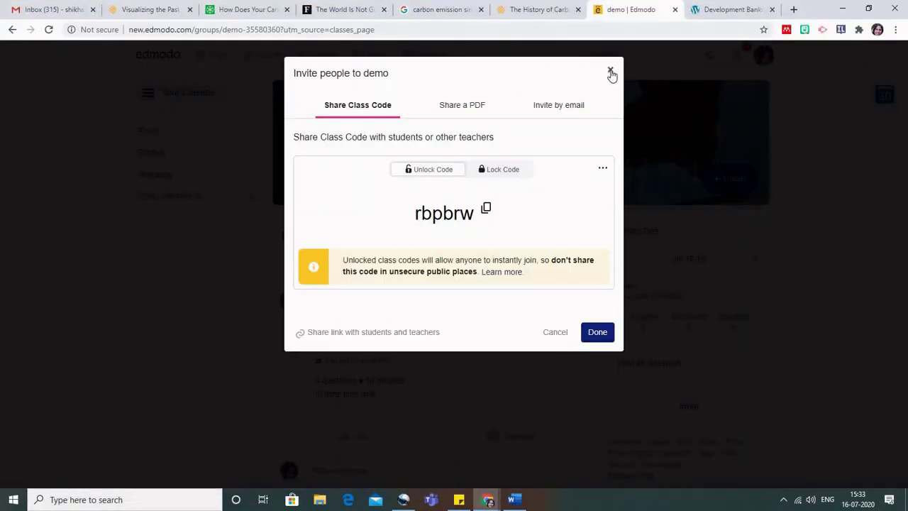
{"action": "left_click", "coordinate": [610, 70]}
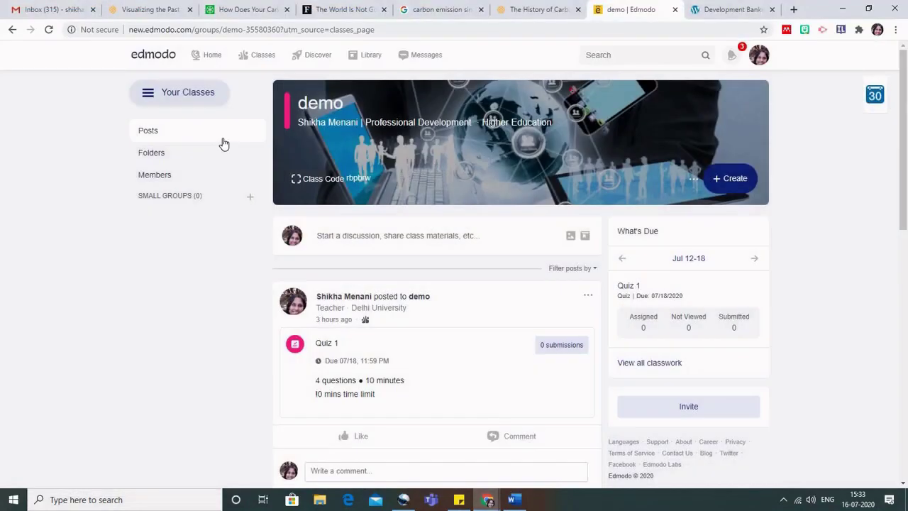
{"action": "right_click", "coordinate": [15, 216]}
{"action": "left_click", "coordinate": [31, 254]}
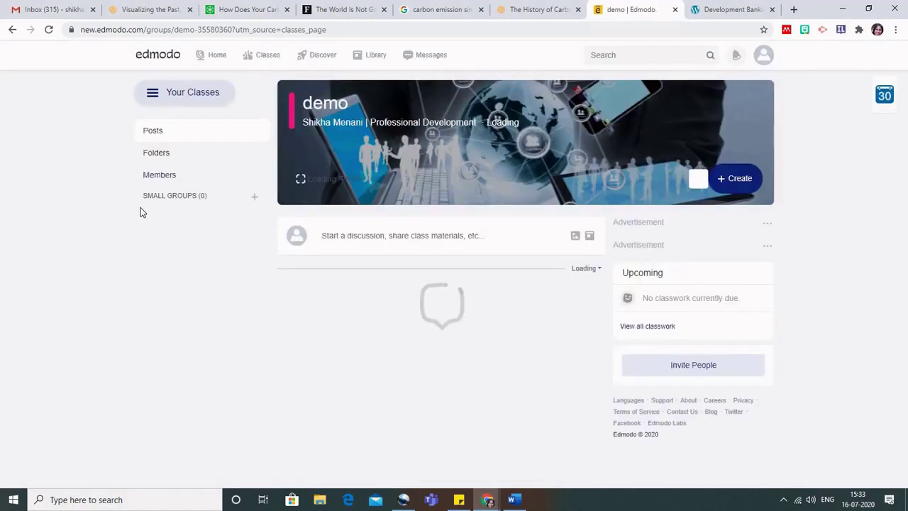
{"action": "left_click", "coordinate": [156, 176]}
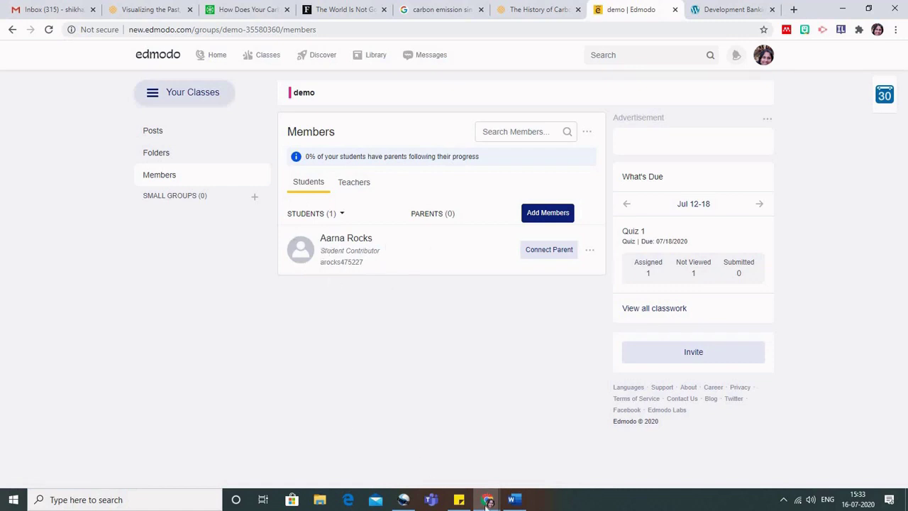
{"action": "mouse_move", "coordinate": [488, 501]}
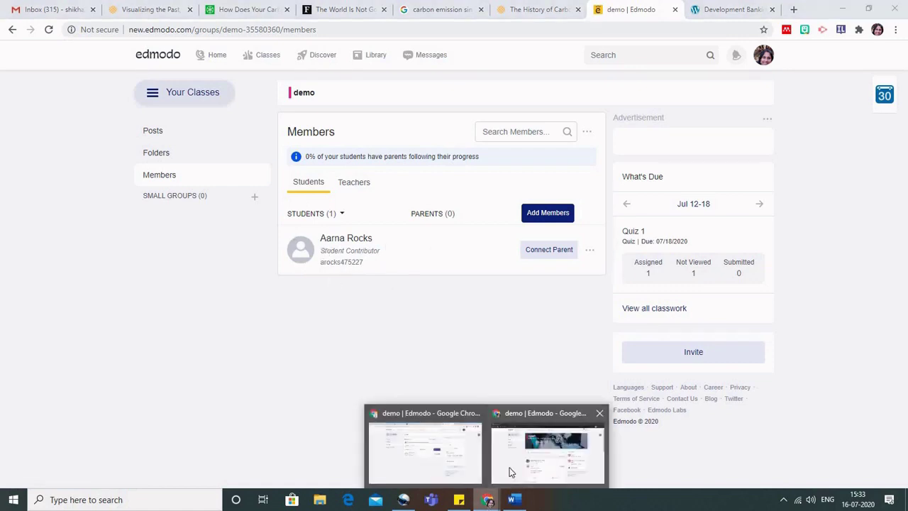
{"action": "left_click", "coordinate": [511, 472]}
{"action": "scroll", "coordinate": [175, 371], "scroll_direction": "down", "scroll_amount": 2}
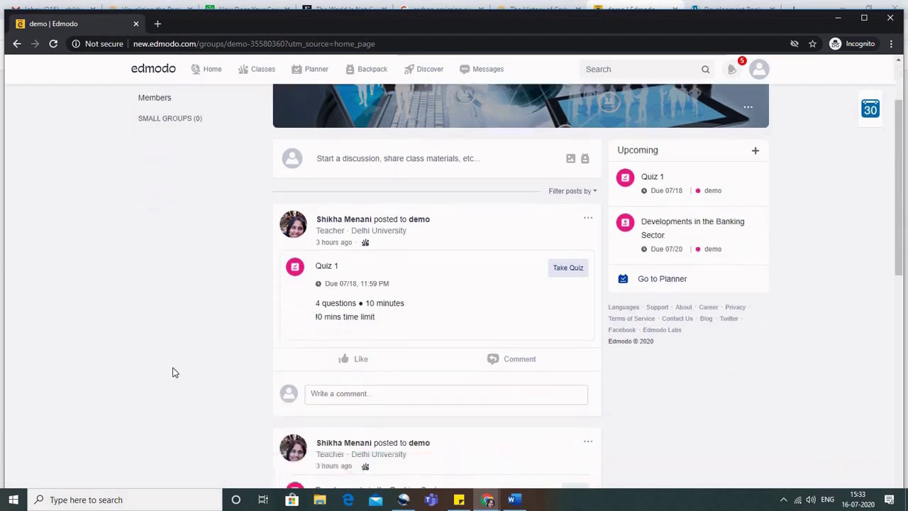
Open the Developments in the Banking Sector assignment and inspect its Create and Attach options.
{"action": "scroll", "coordinate": [175, 371], "scroll_direction": "down", "scroll_amount": 3}
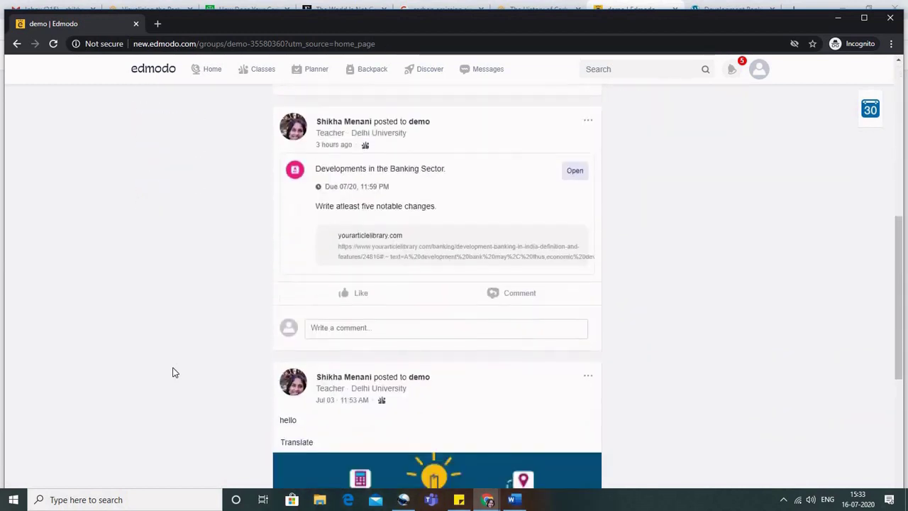
{"action": "left_click", "coordinate": [586, 173]}
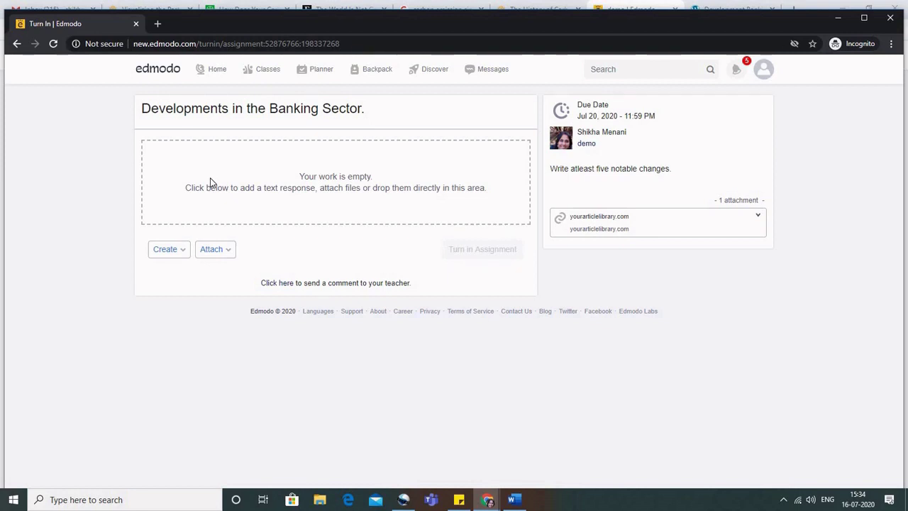
{"action": "left_click", "coordinate": [183, 253]}
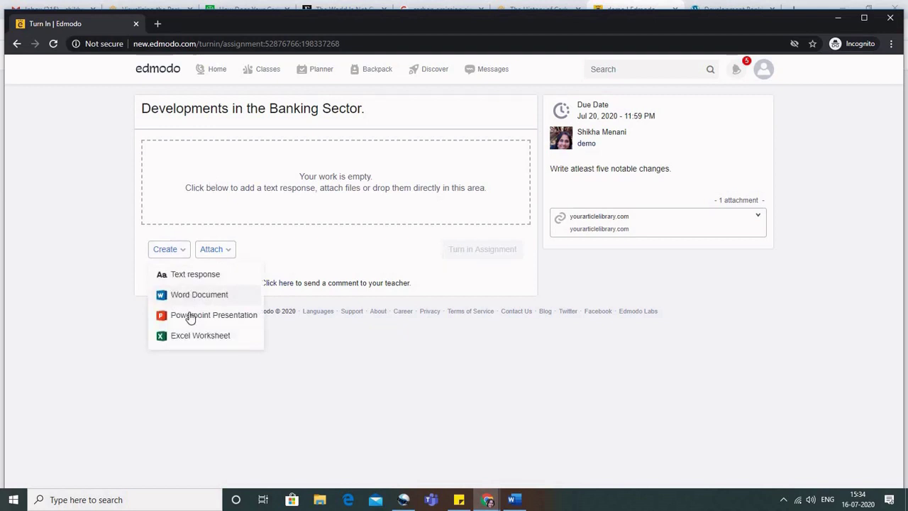
{"action": "left_click", "coordinate": [228, 251]}
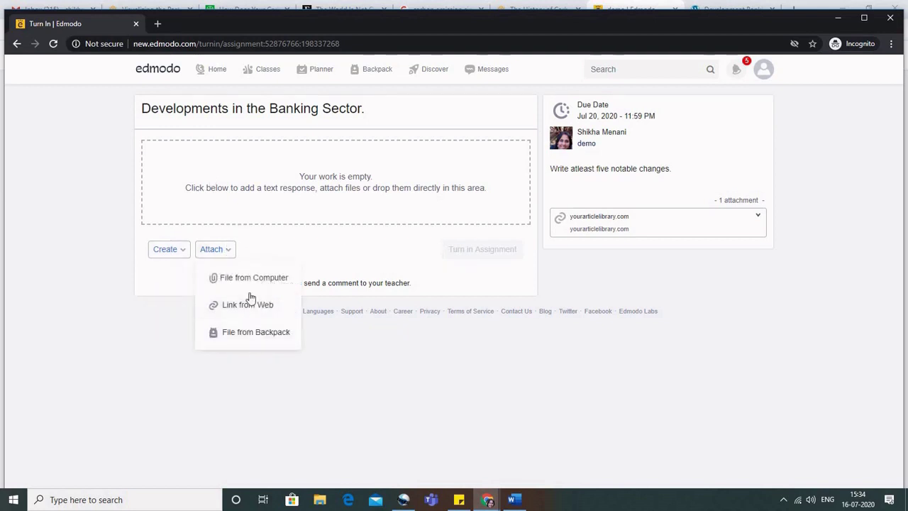
{"action": "left_click", "coordinate": [278, 250]}
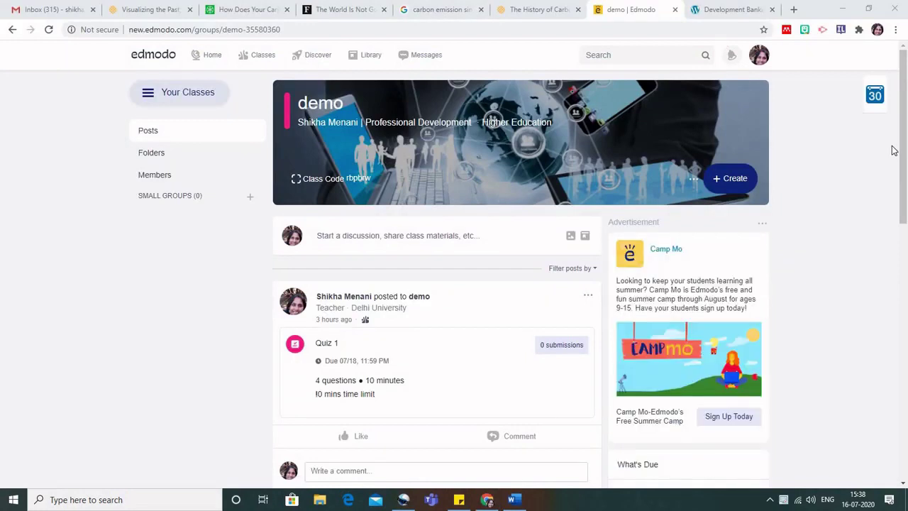
Open the demo class's Advanced Settings, start Delete, and cancel with No.
{"action": "left_click", "coordinate": [695, 182]}
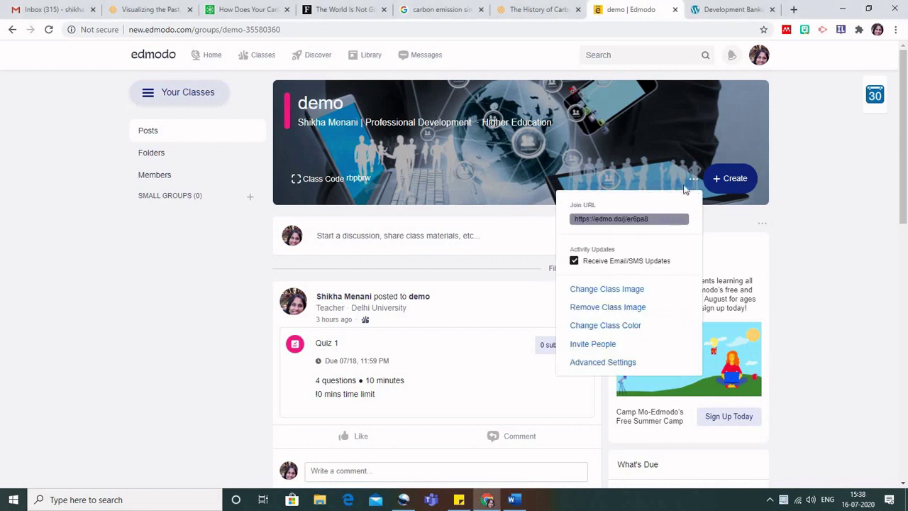
{"action": "left_click", "coordinate": [601, 363]}
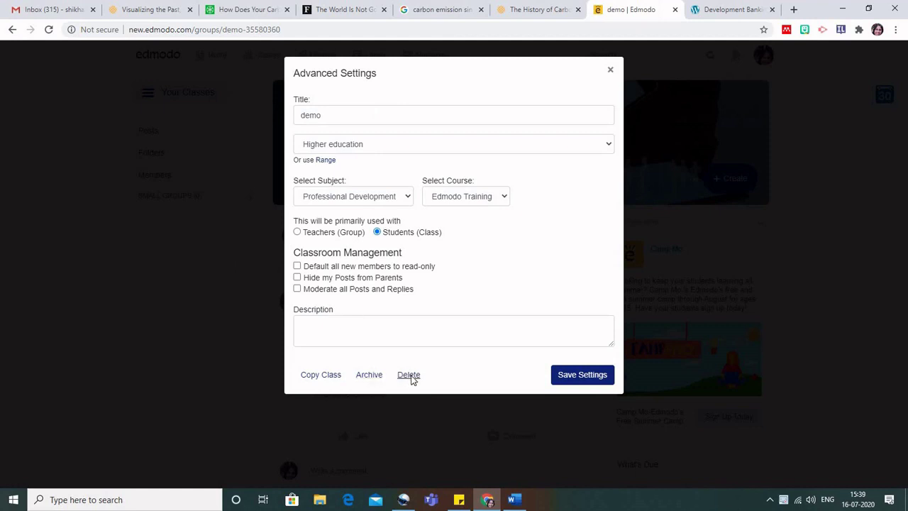
{"action": "left_click", "coordinate": [409, 376]}
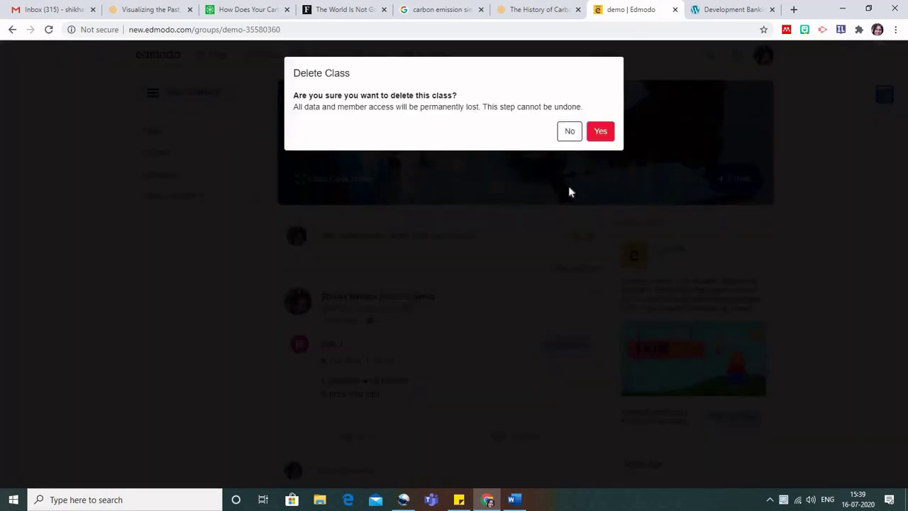
{"action": "left_click", "coordinate": [570, 132]}
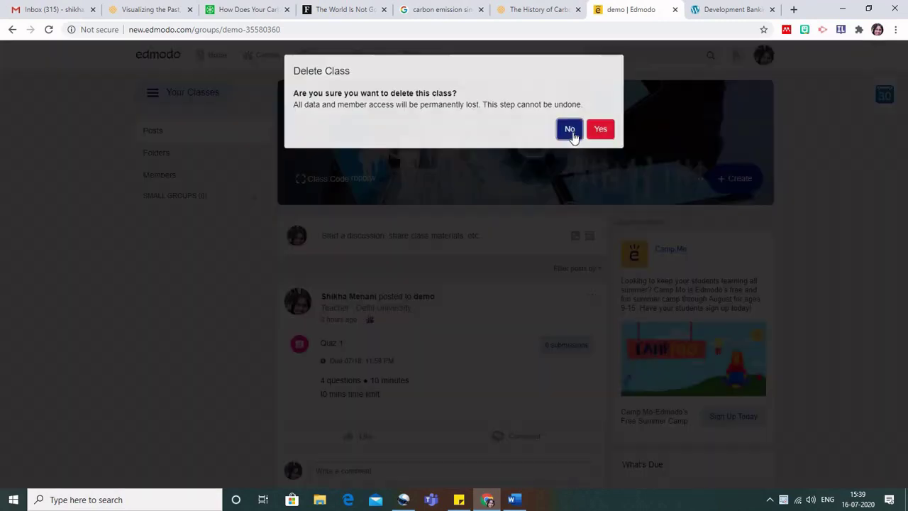